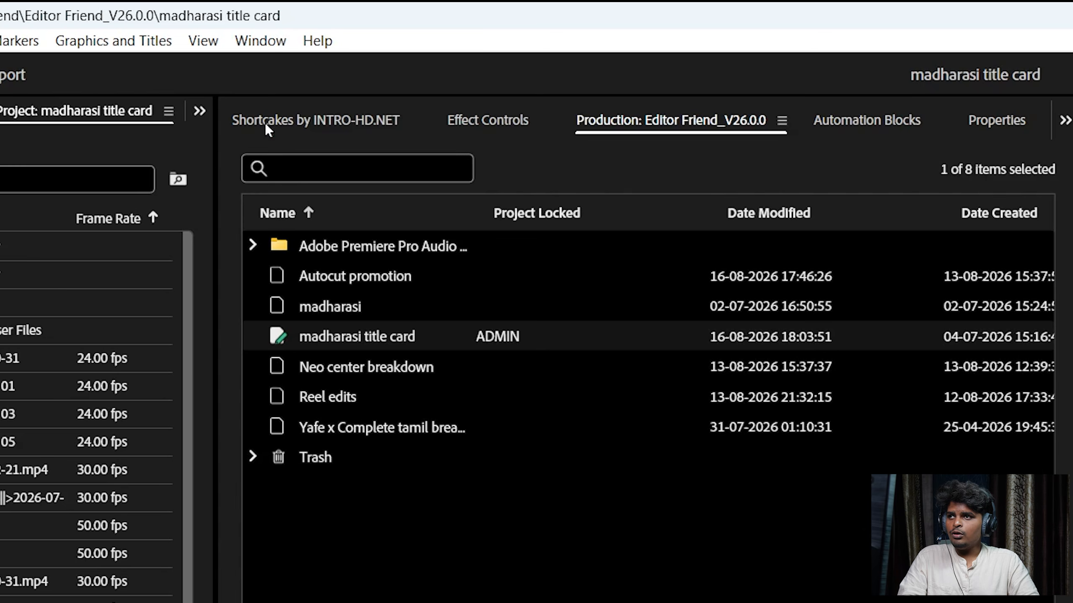
Step: Open the AutoCut extension and choose its AutoCut Silences tool
click(254, 43)
mouse_move(341, 123)
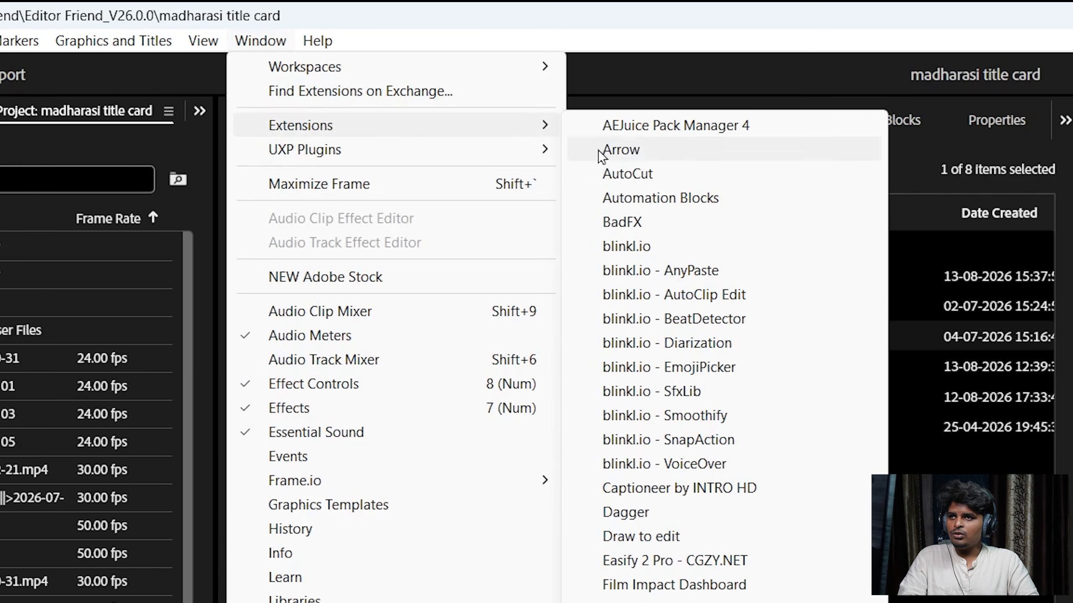
click(622, 174)
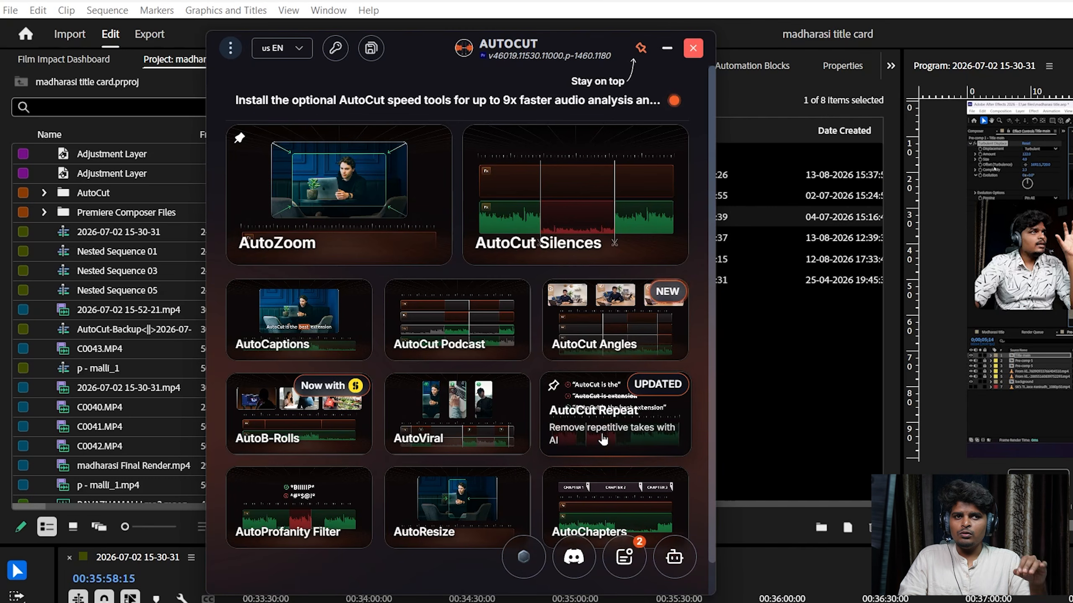
click(826, 601)
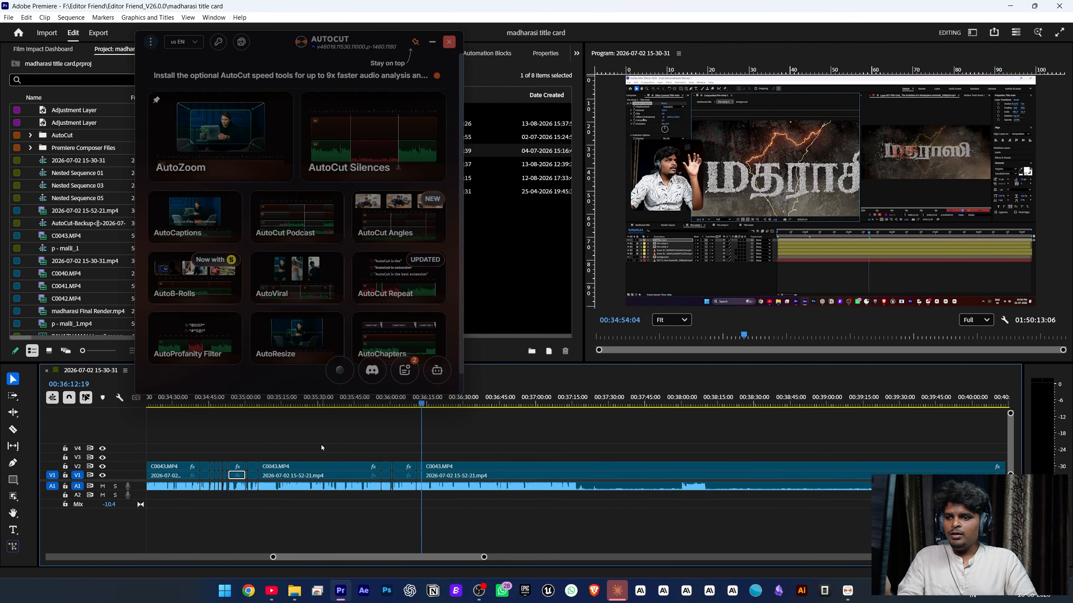
scroll(464, 434, down, 4)
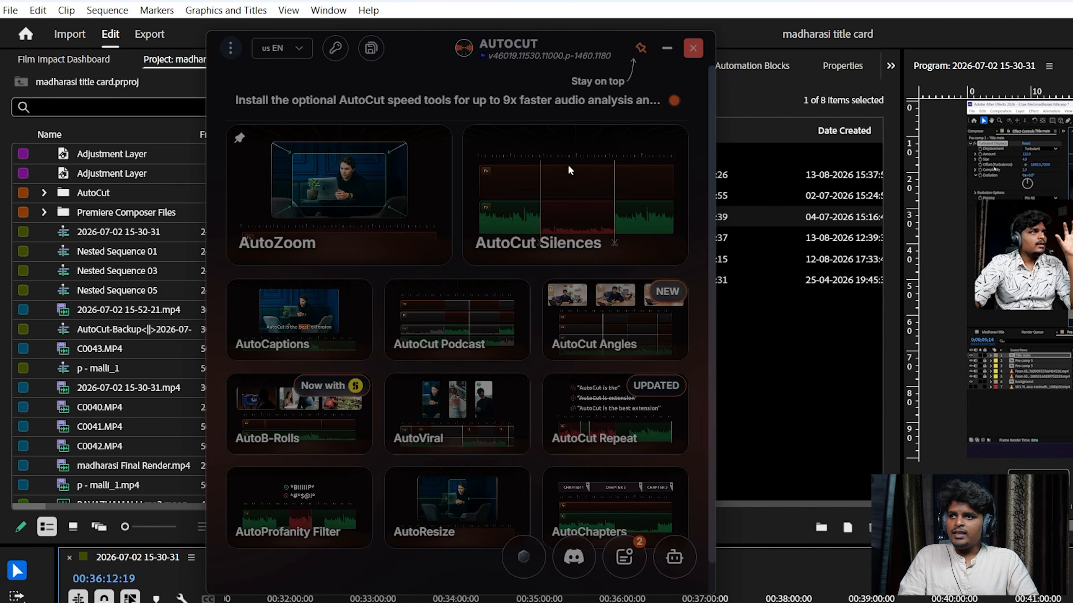
click(575, 194)
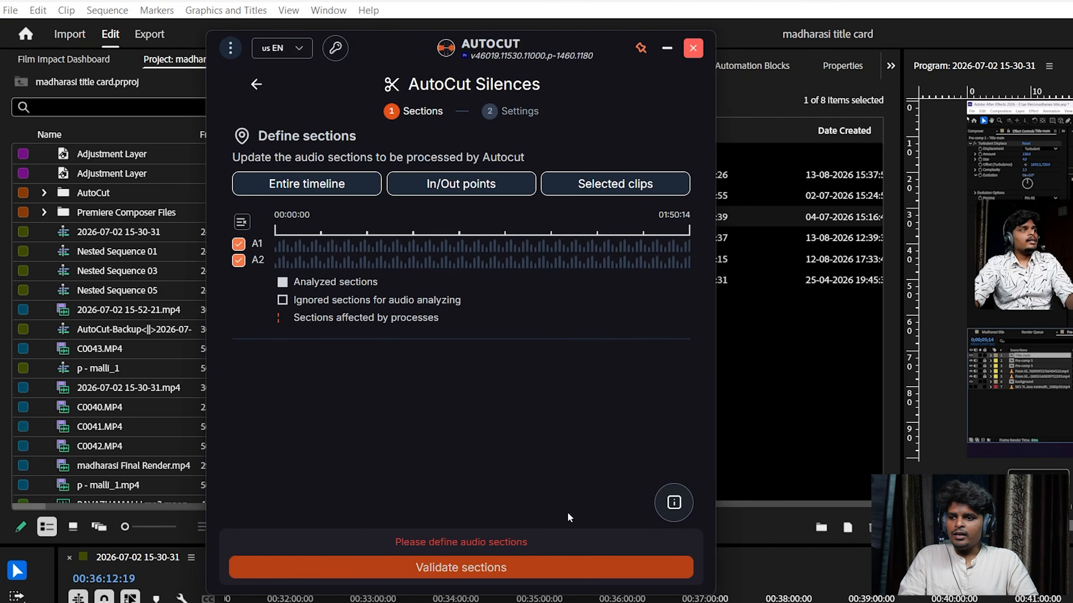
Step: Try marking an In/Out range from the start of the long C0043.MP4 clip to 00:43:17:17, and undo both marks
scroll(627, 601, down, 6)
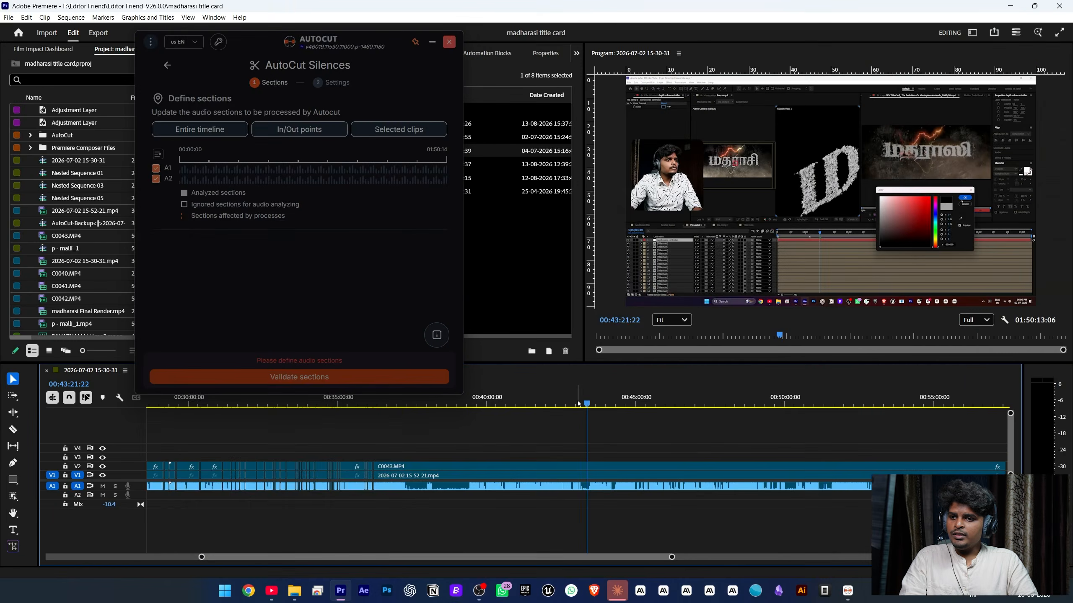
drag(563, 405, 586, 407)
click(629, 473)
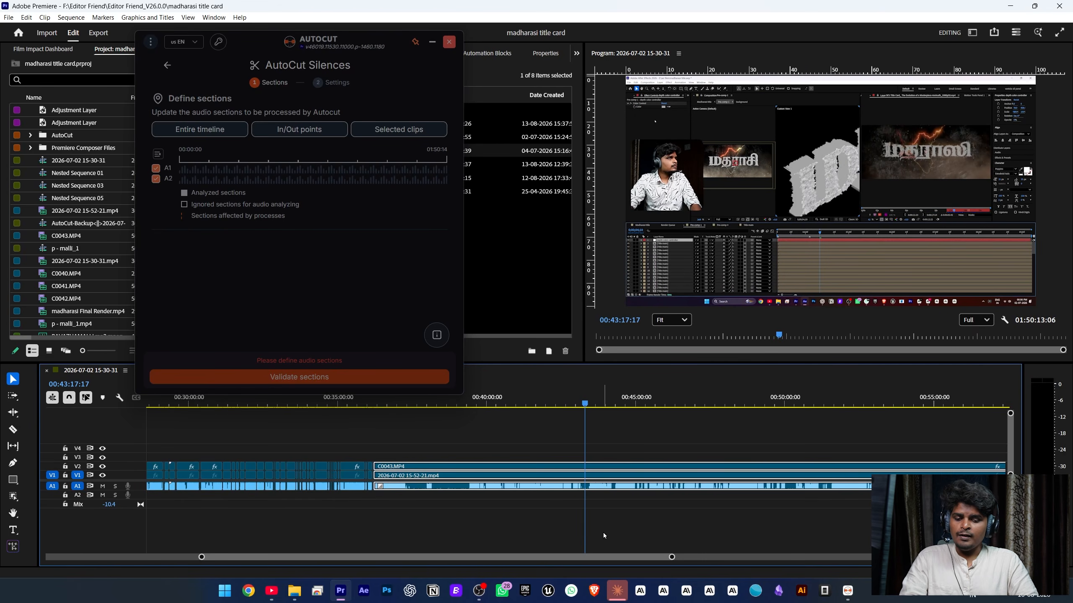
key(o)
key(Up)
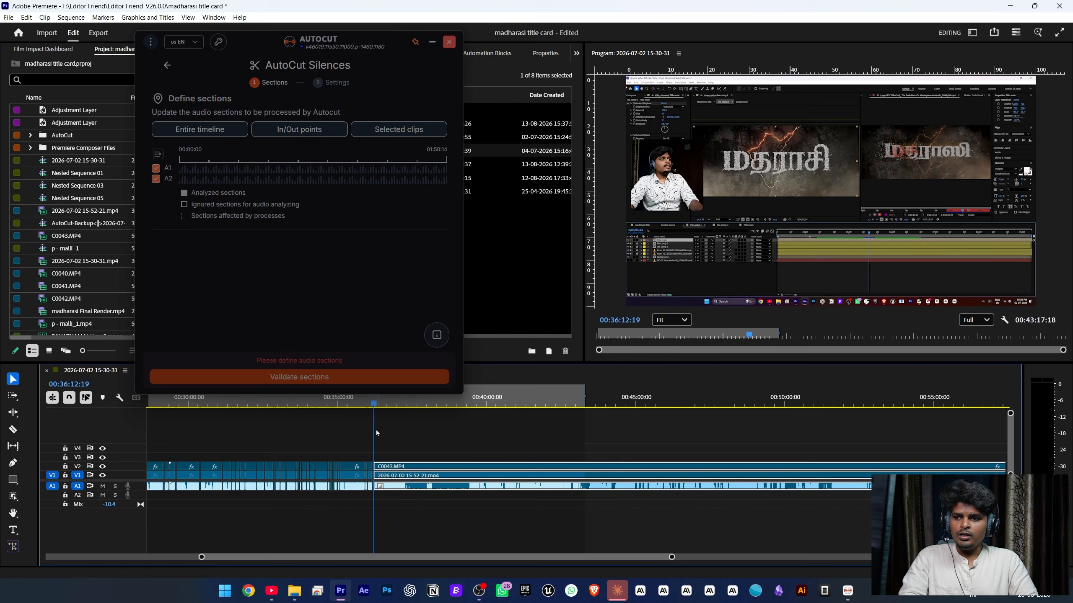
key(i)
key(ctrl+z)
key(ctrl+z)
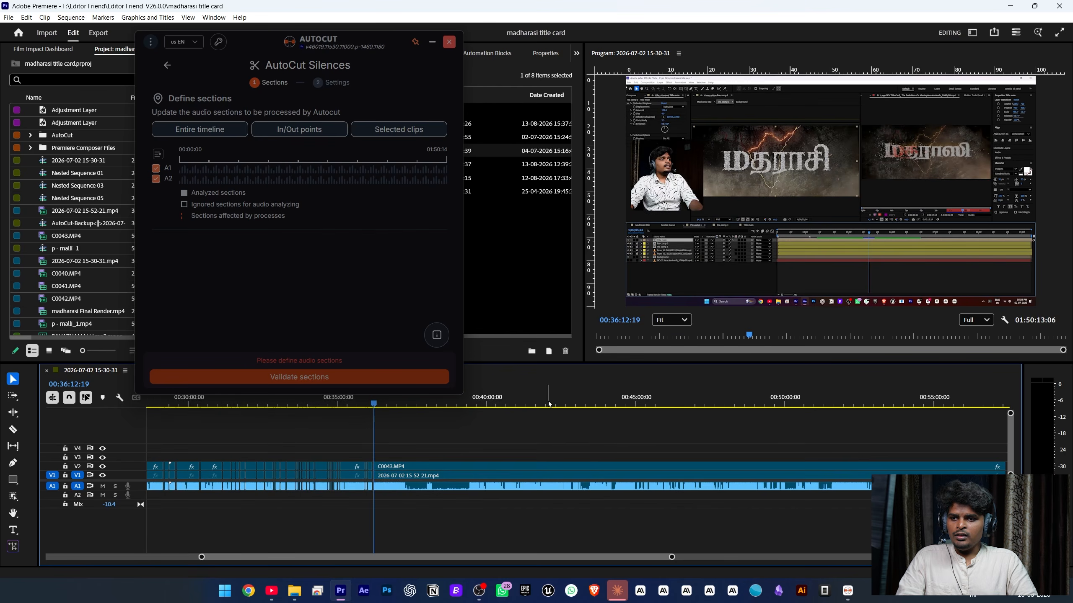
drag(549, 404, 586, 405)
drag(637, 441, 596, 523)
key(ctrl+k)
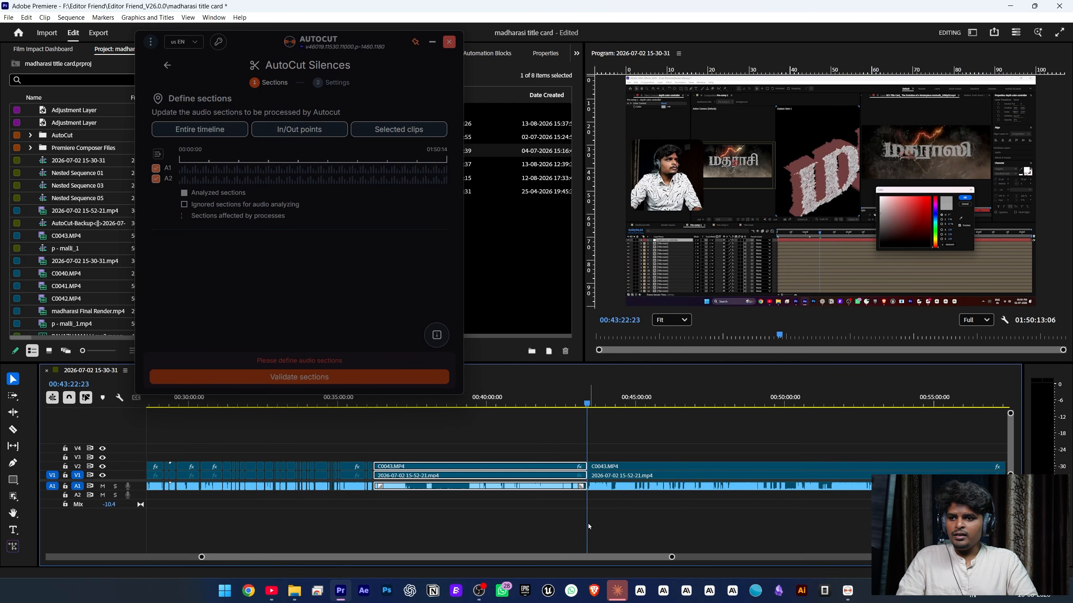
drag(478, 466, 477, 457)
drag(450, 429, 502, 475)
key(ctrl+z)
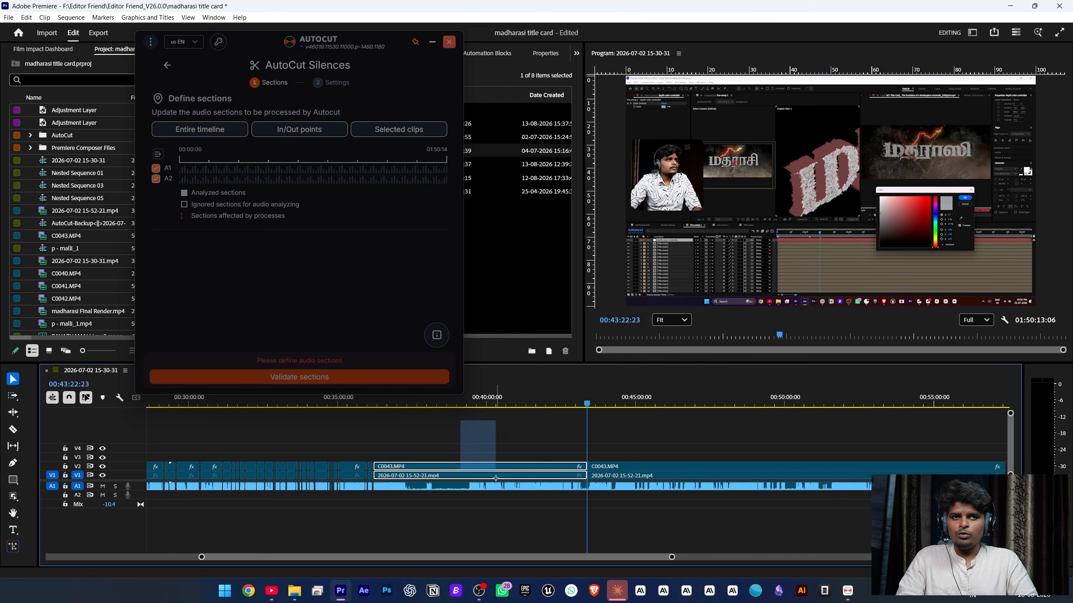
drag(509, 427, 467, 506)
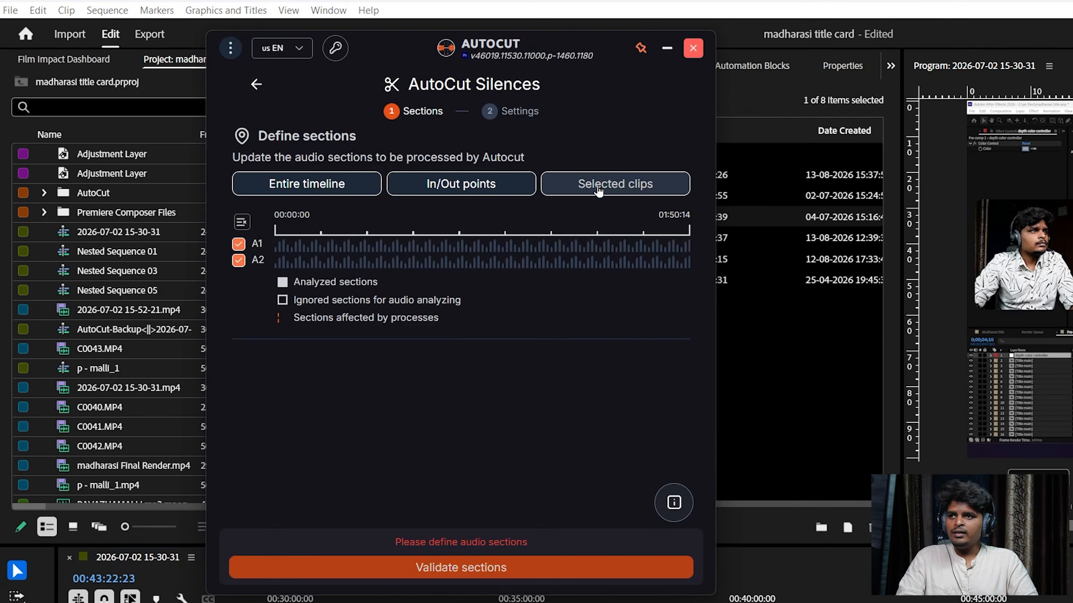
Step: Limit the silence processing to the selected clips with audio track A2 excluded, and validate the sections
click(599, 192)
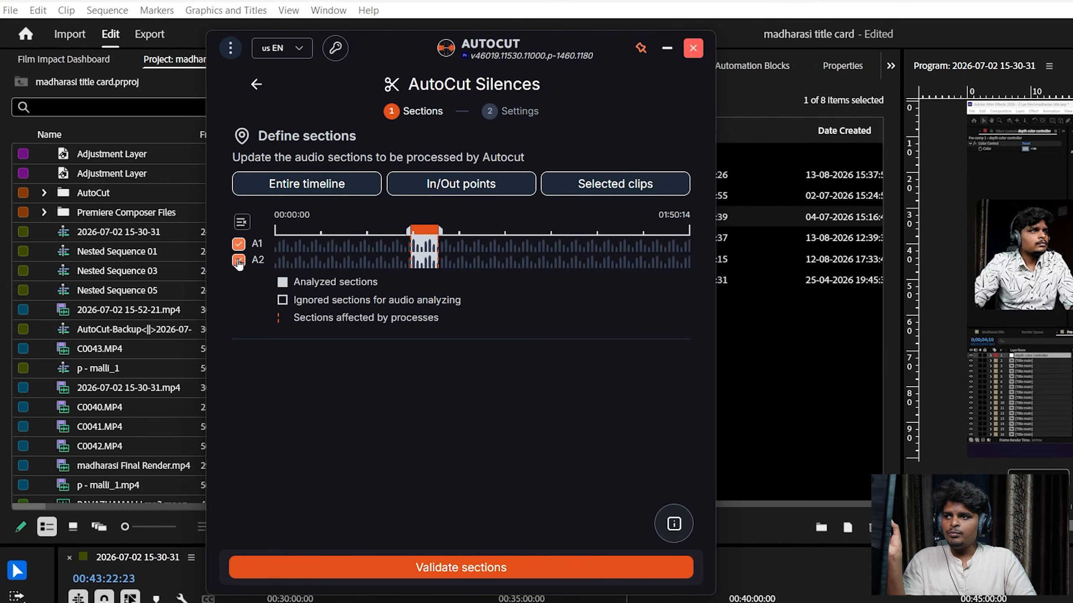
click(238, 260)
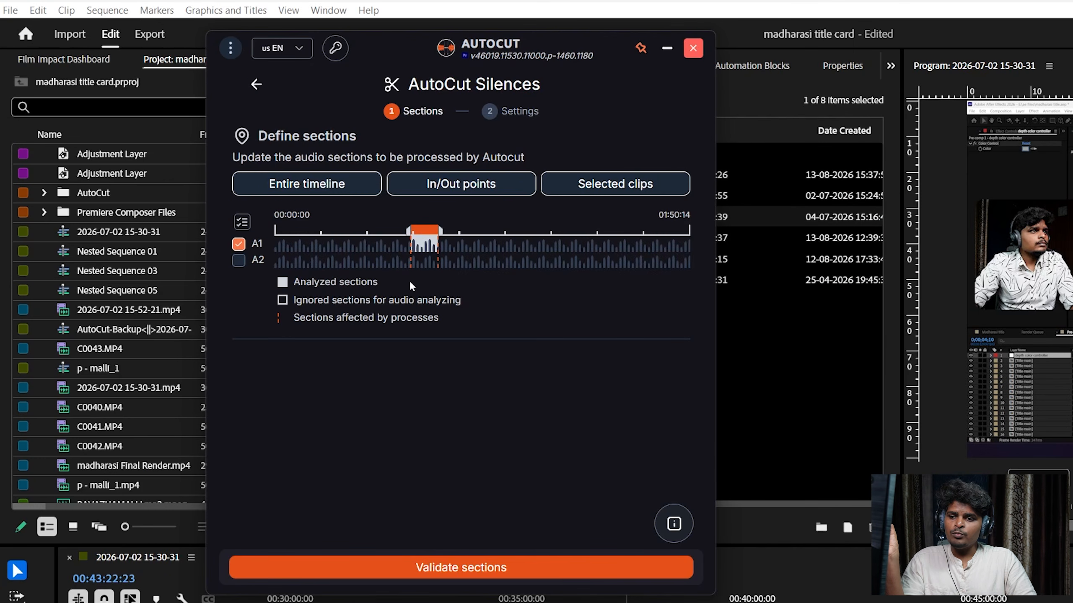
click(486, 568)
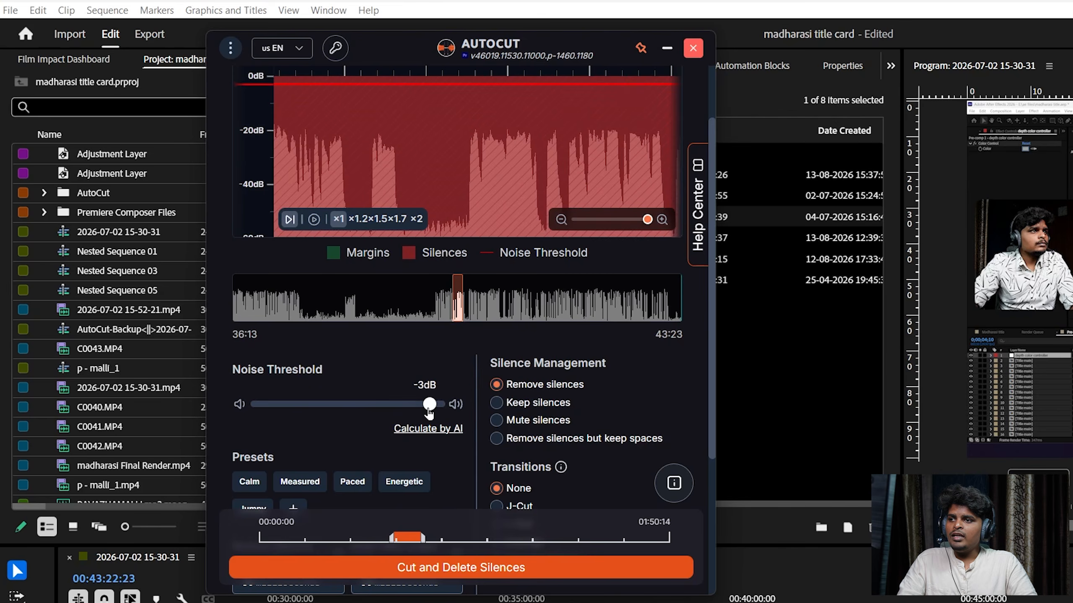
Step: Have AI calculate the noise threshold for the selected section
drag(429, 412, 392, 404)
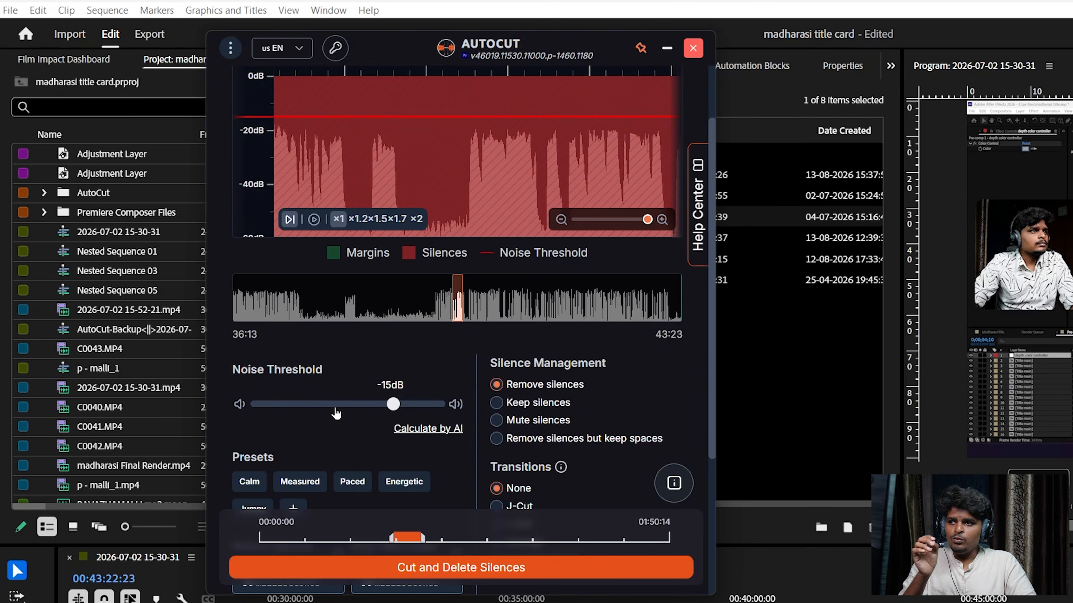
click(421, 428)
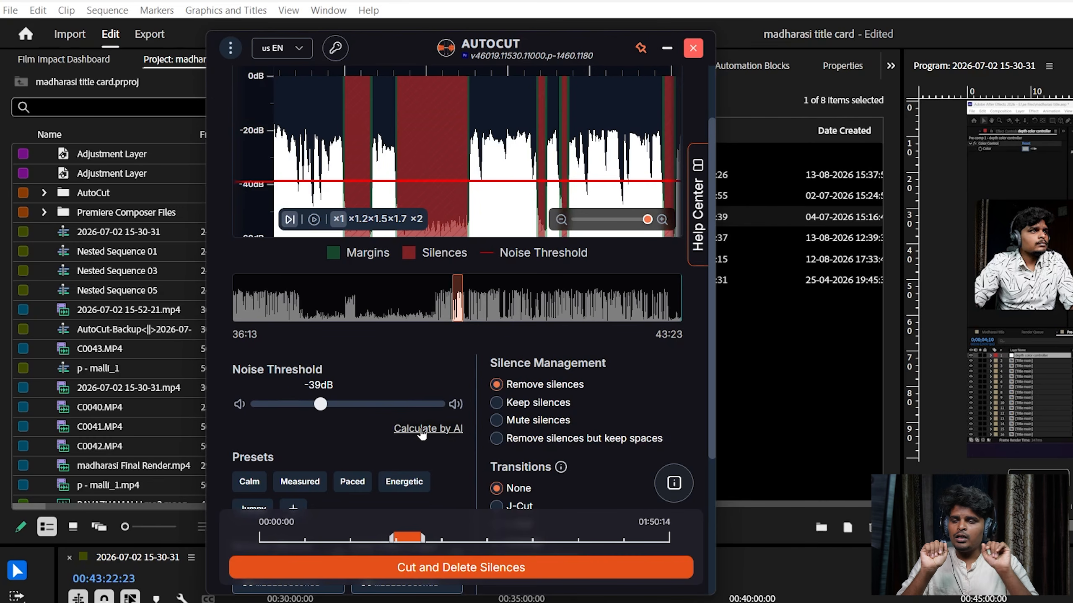
drag(647, 219, 600, 219)
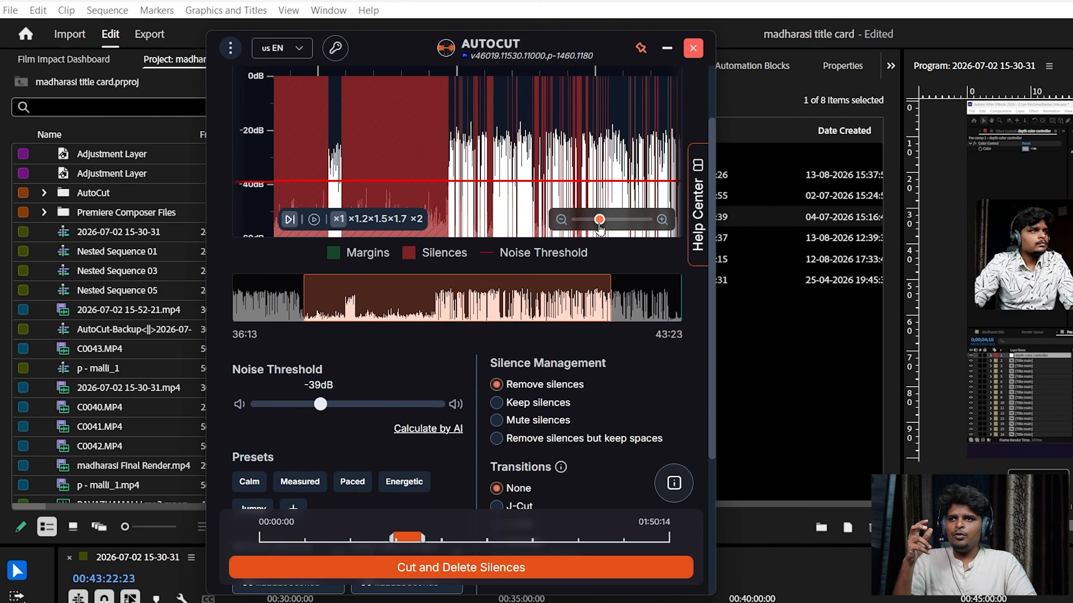
Step: Review the silence preview and settings, and cut and delete the silences in the selected section
click(249, 482)
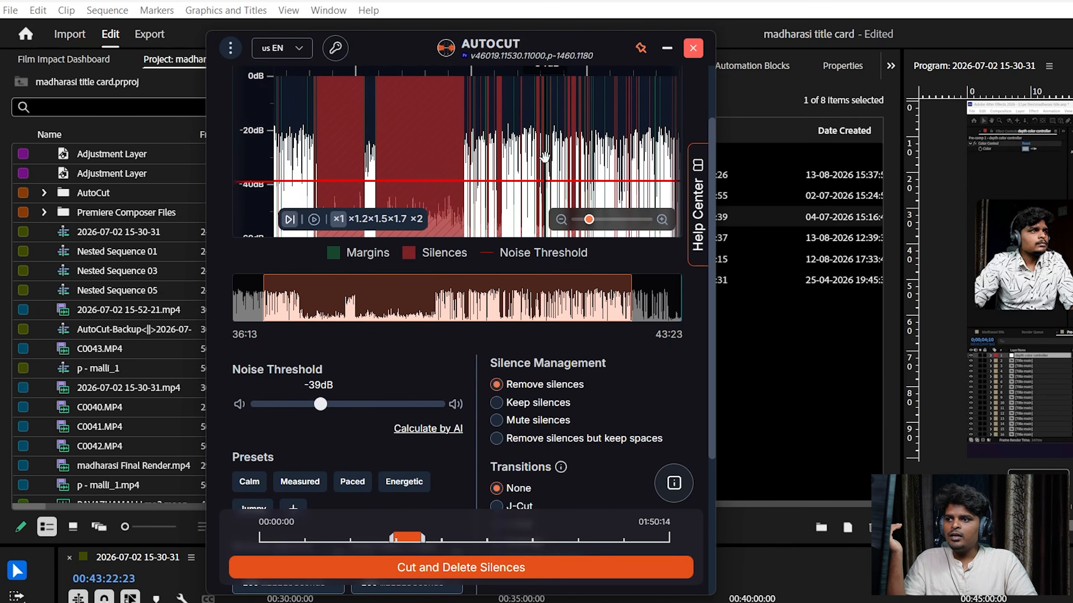
scroll(305, 399, down, 3)
scroll(305, 400, up, 5)
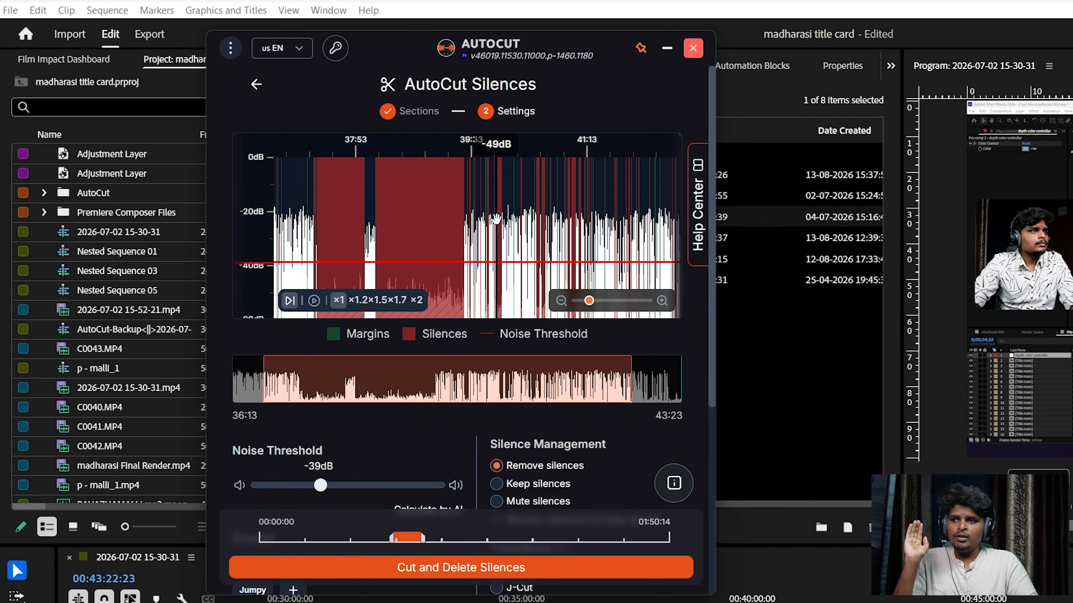
scroll(496, 216, down, 6)
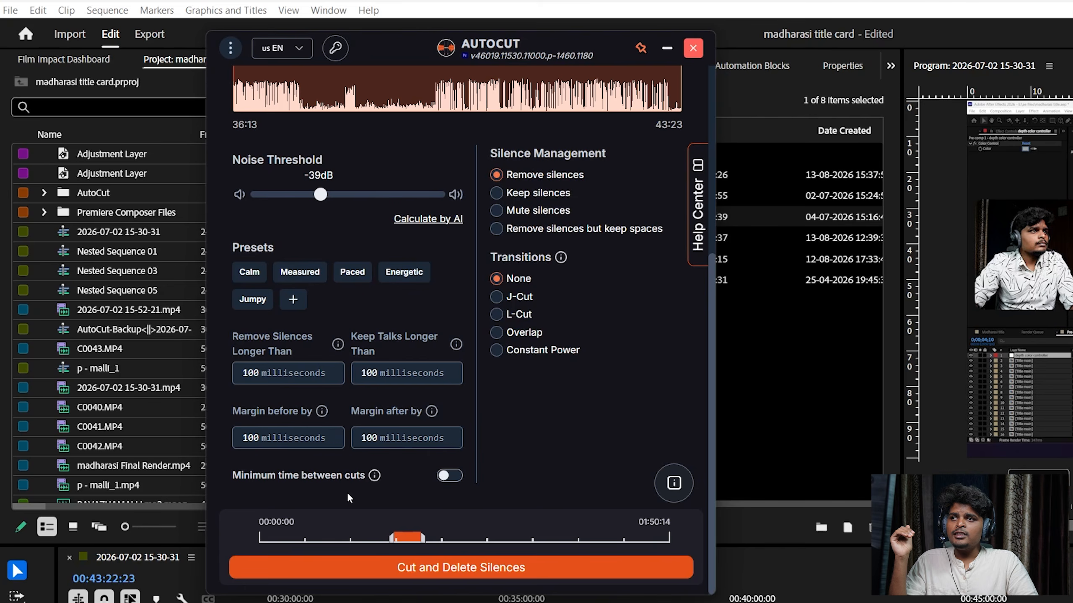
scroll(363, 304, up, 5)
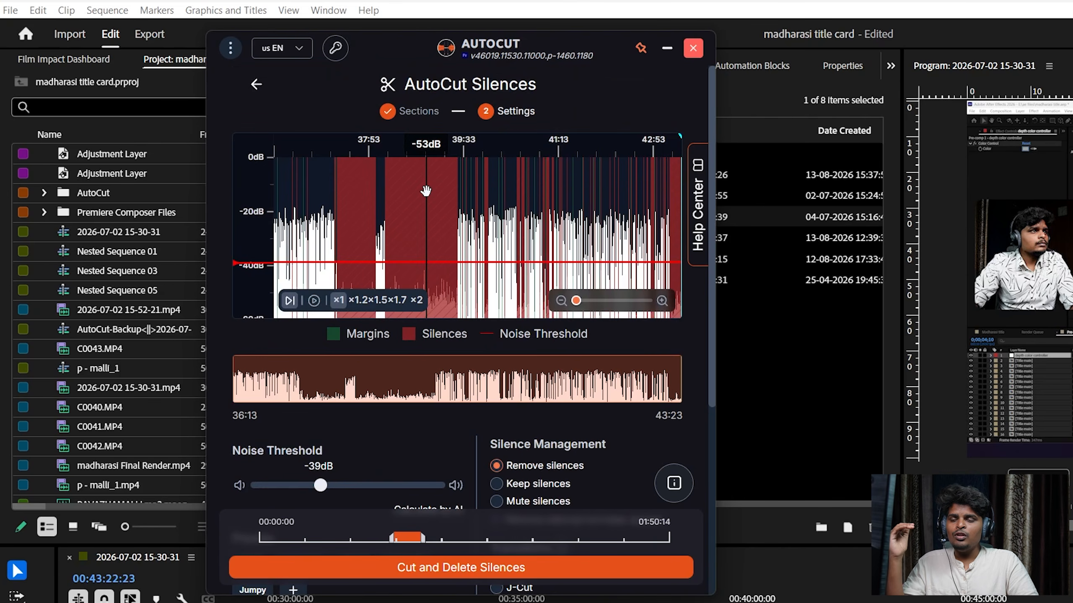
scroll(426, 191, down, 4)
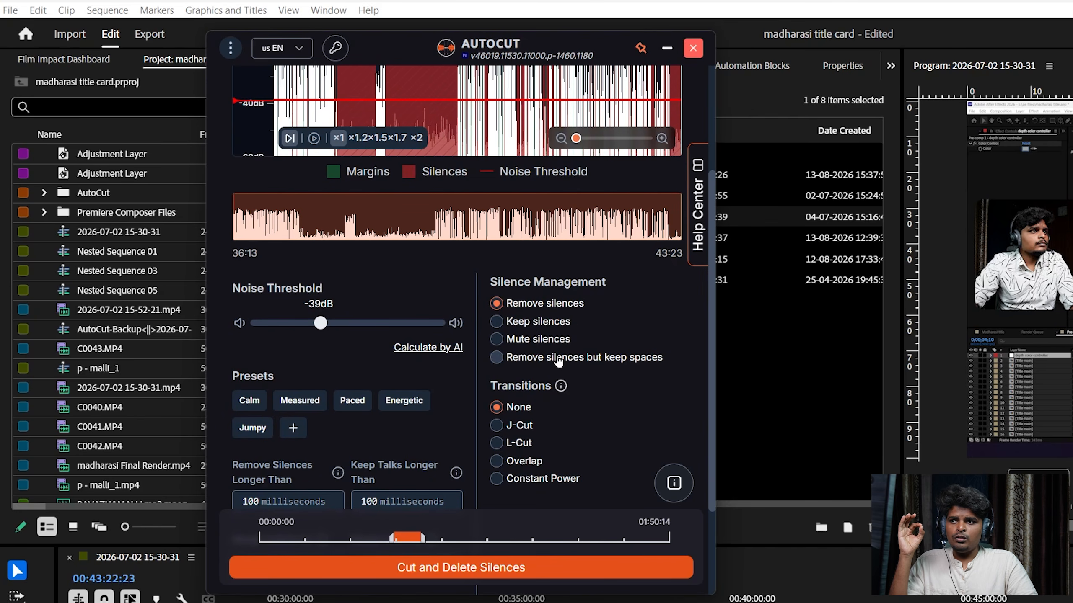
scroll(553, 271, up, 3)
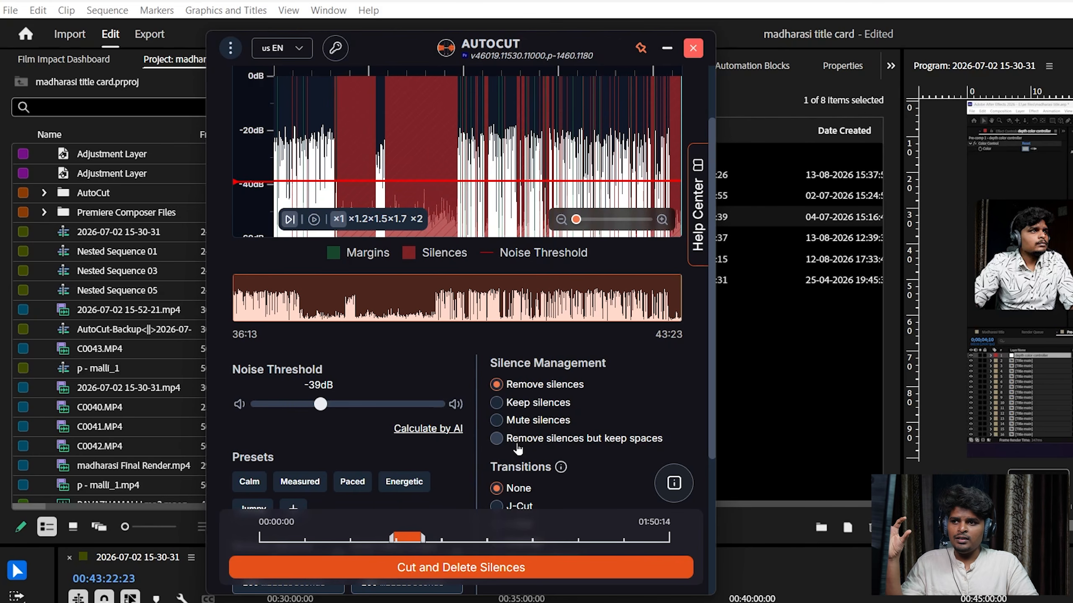
scroll(519, 449, down, 2)
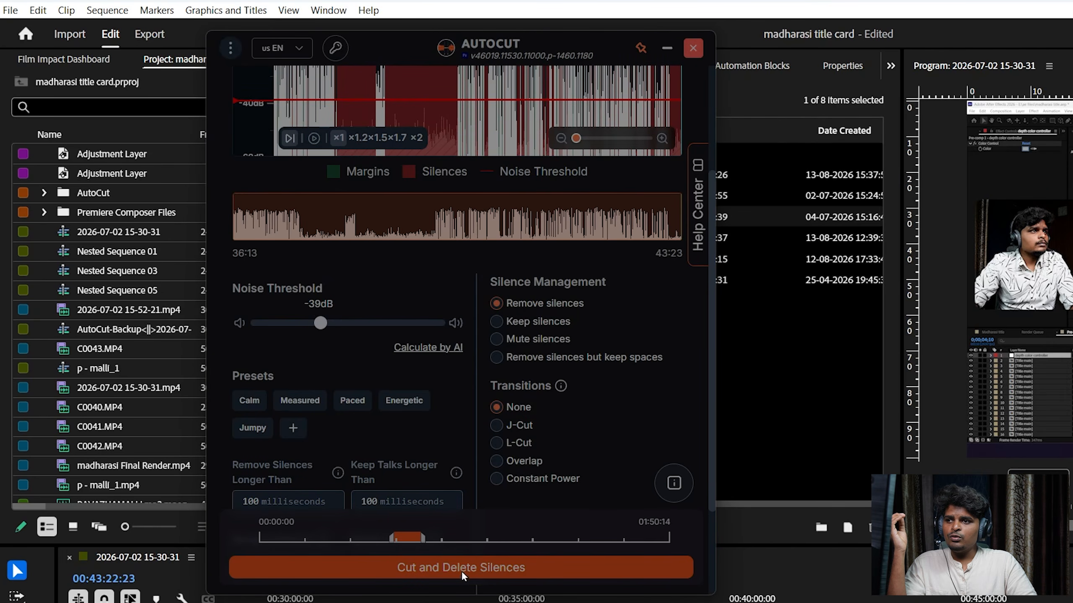
click(480, 568)
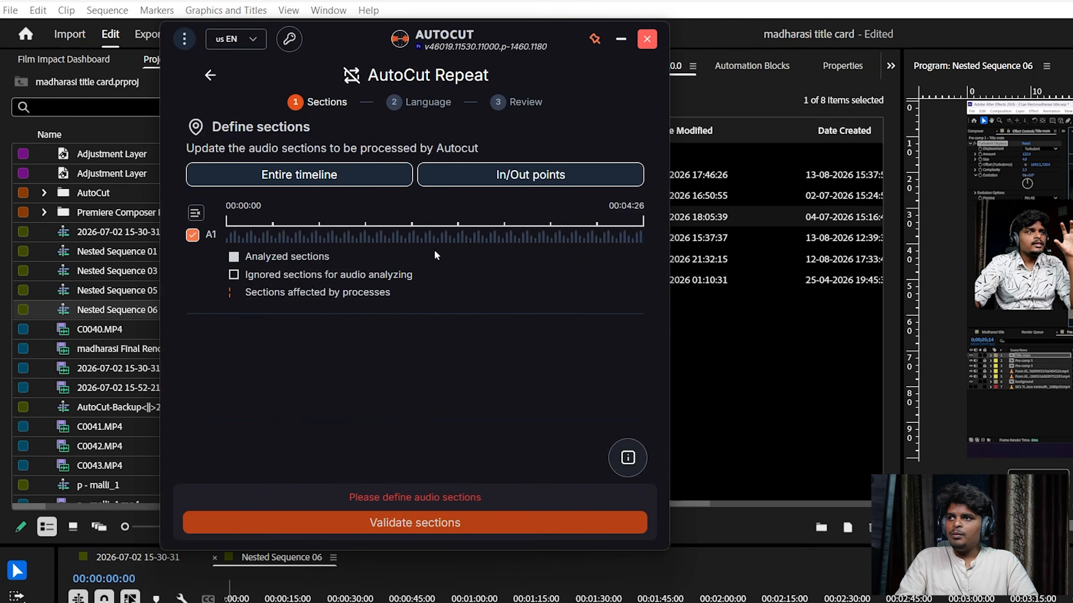
Step: Define the entire timeline of Nested Sequence 06 as the AutoCut Repeat section and validate it
click(205, 75)
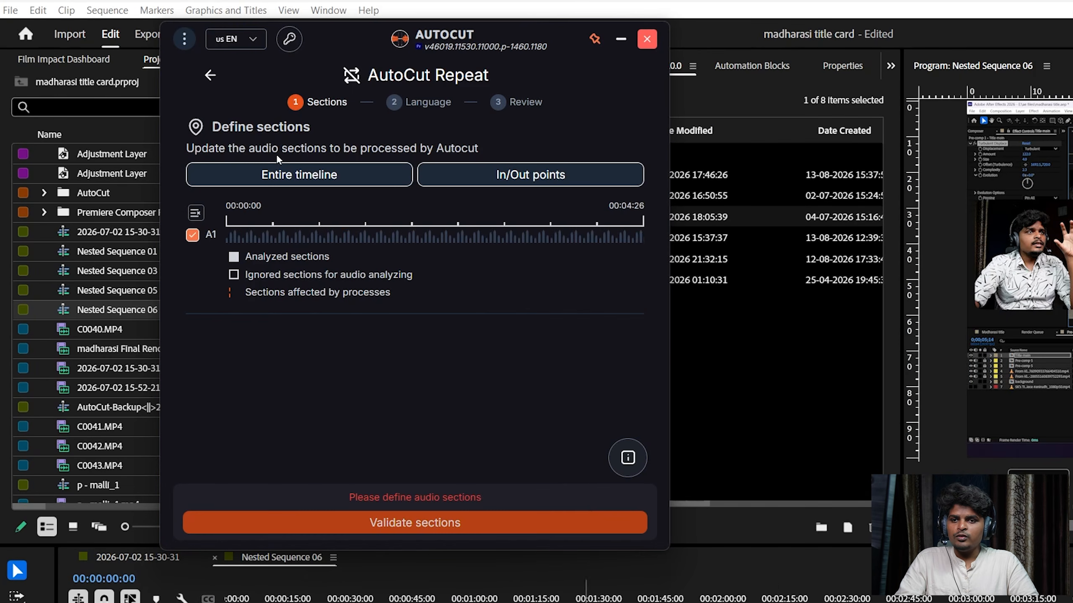
click(286, 177)
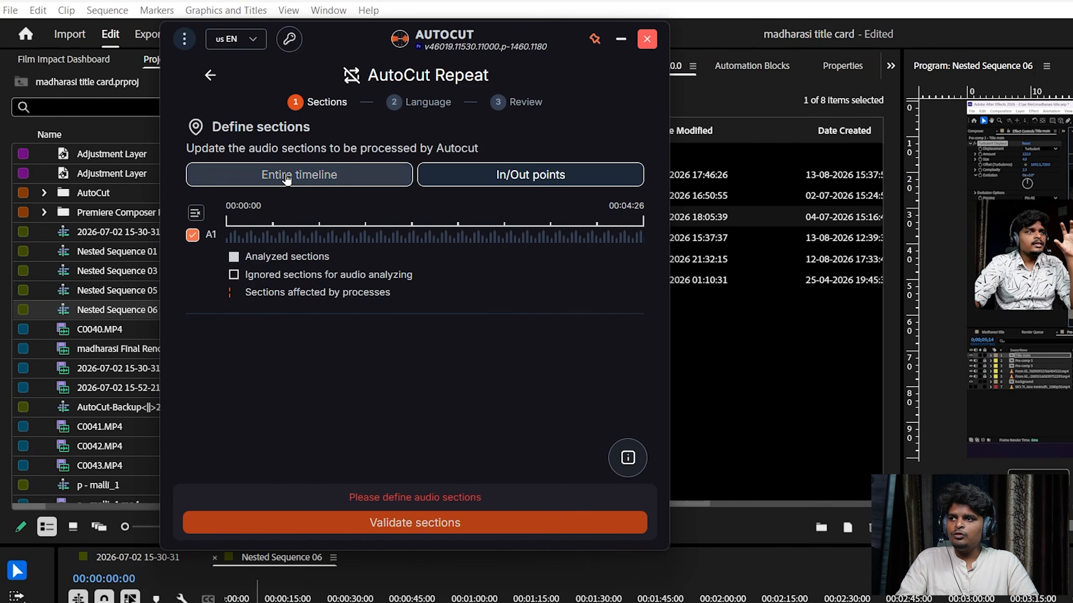
click(465, 526)
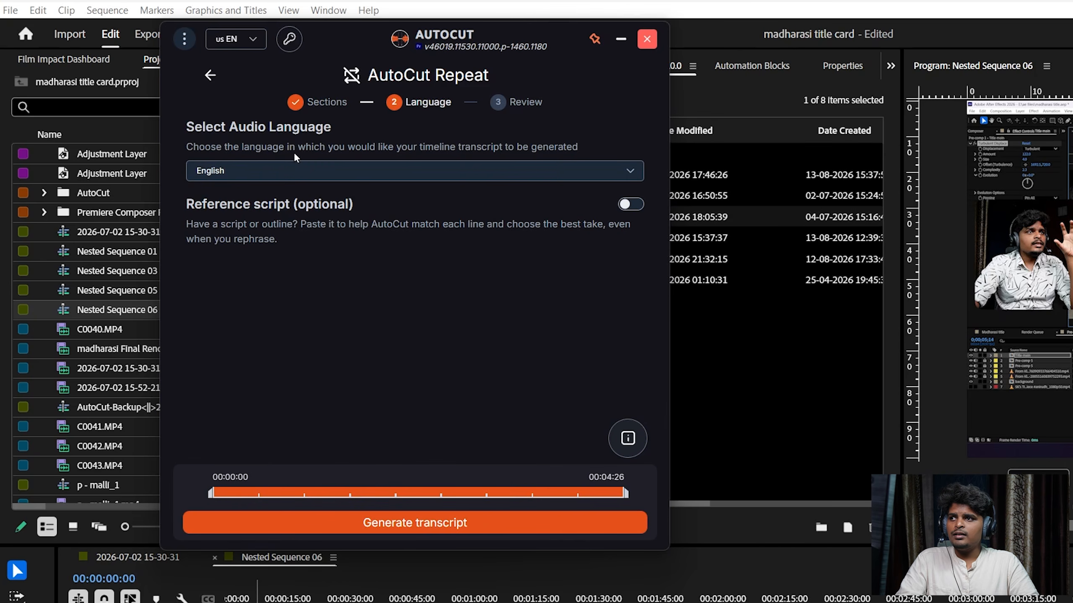
Step: Set the transcript's audio language to Tamil and generate the transcript
click(294, 169)
click(296, 191)
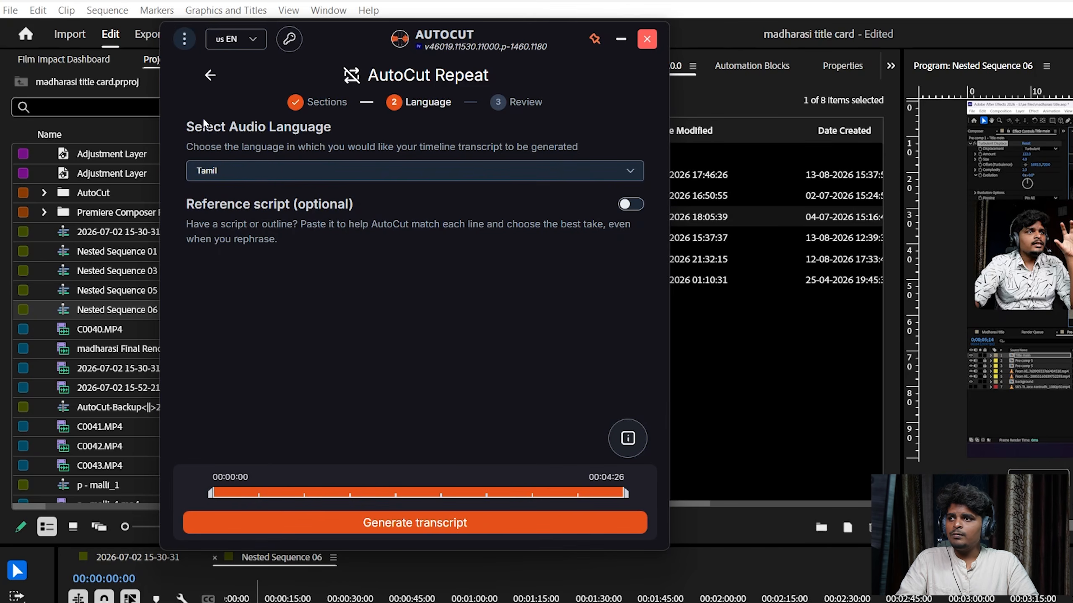
click(415, 523)
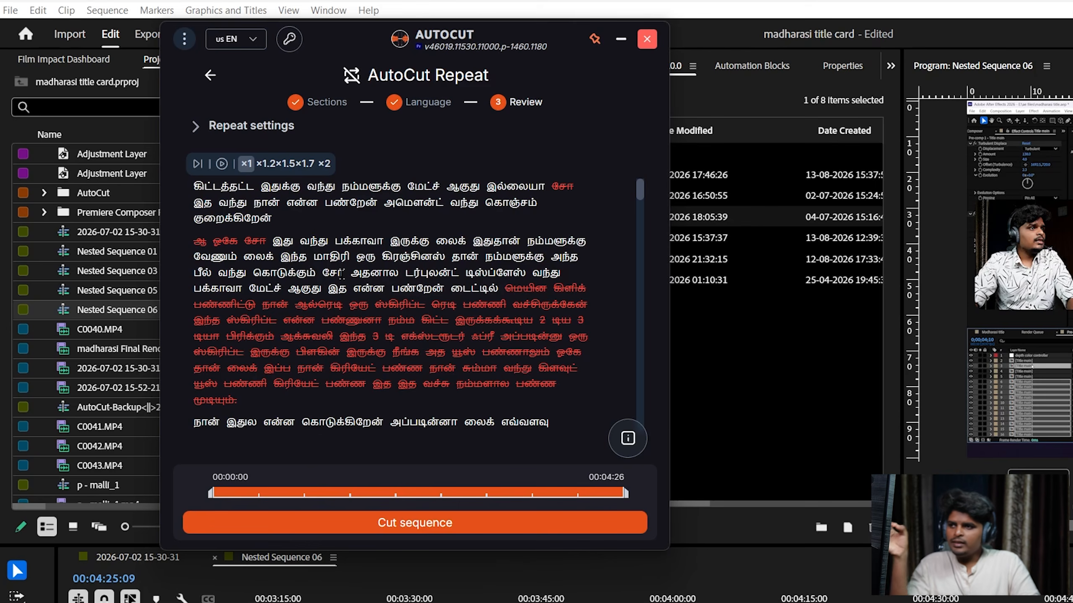
Step: Look through the transcript's struck-out repeats and play the preview at ×2 speed
scroll(369, 349, down, 4)
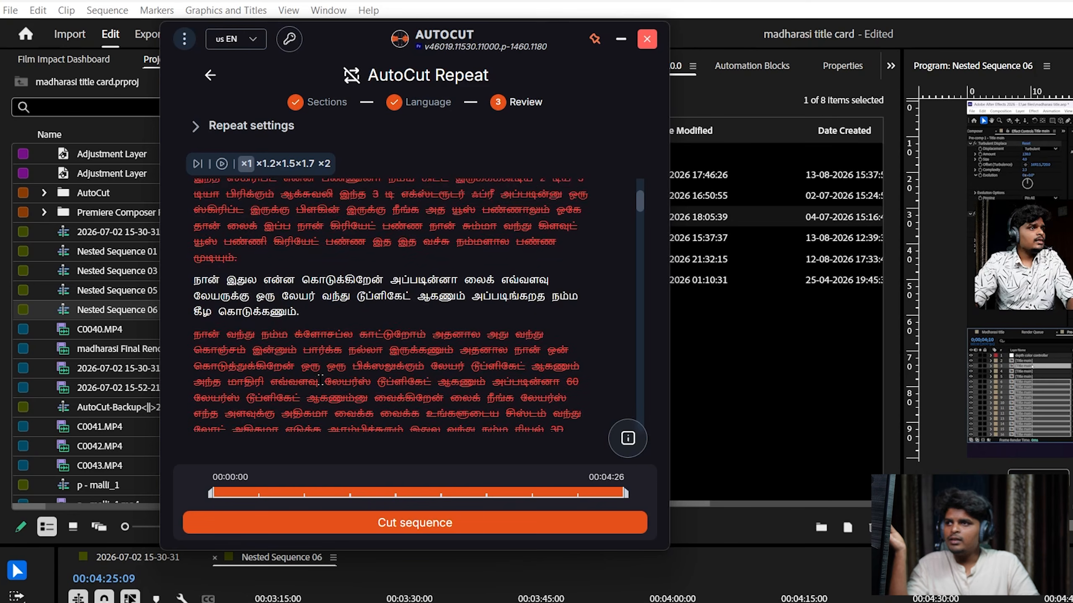
scroll(371, 379, up, 4)
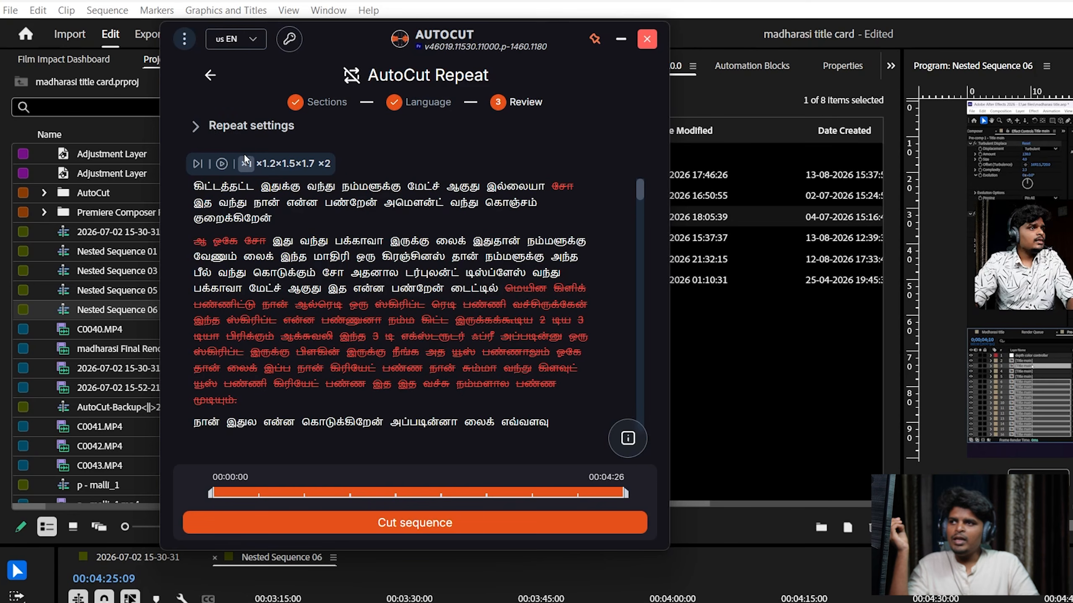
click(325, 165)
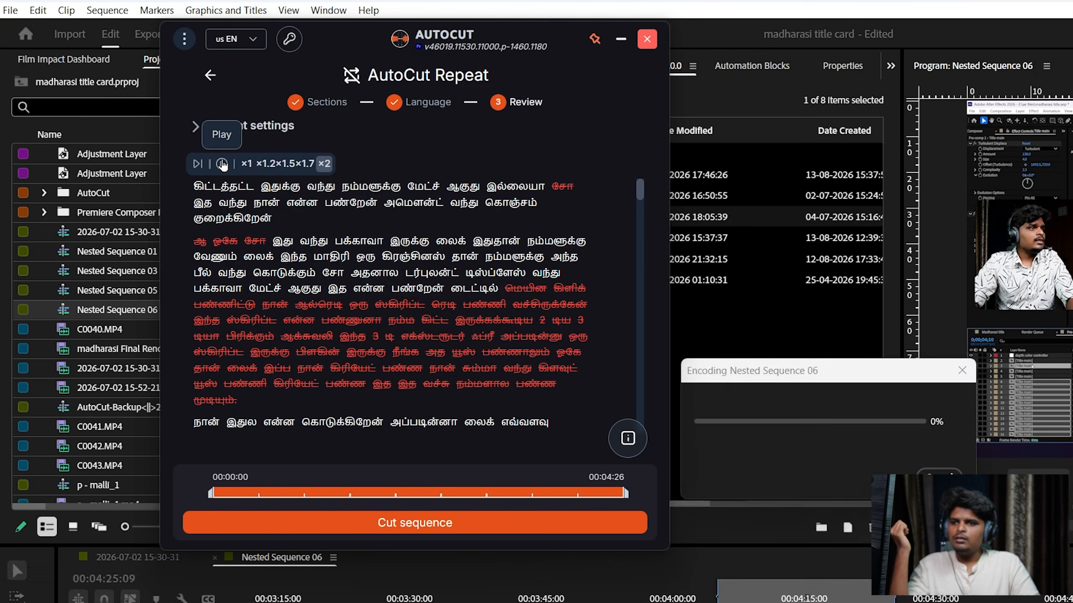
click(222, 164)
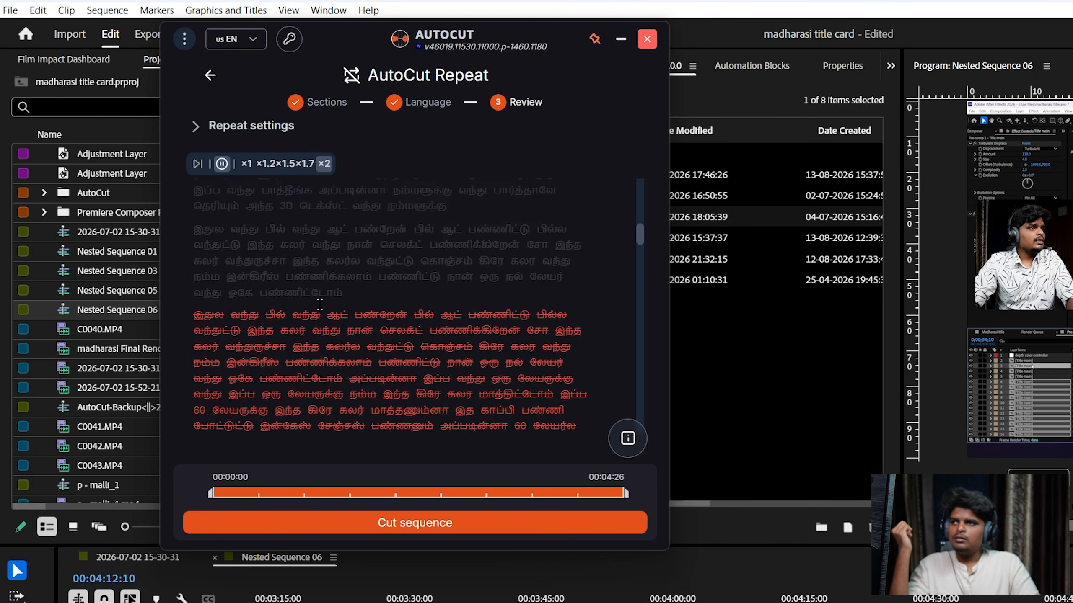
Step: Pause the repeat preview and look back through the struck-out passages in the transcript's opening paragraphs
click(221, 164)
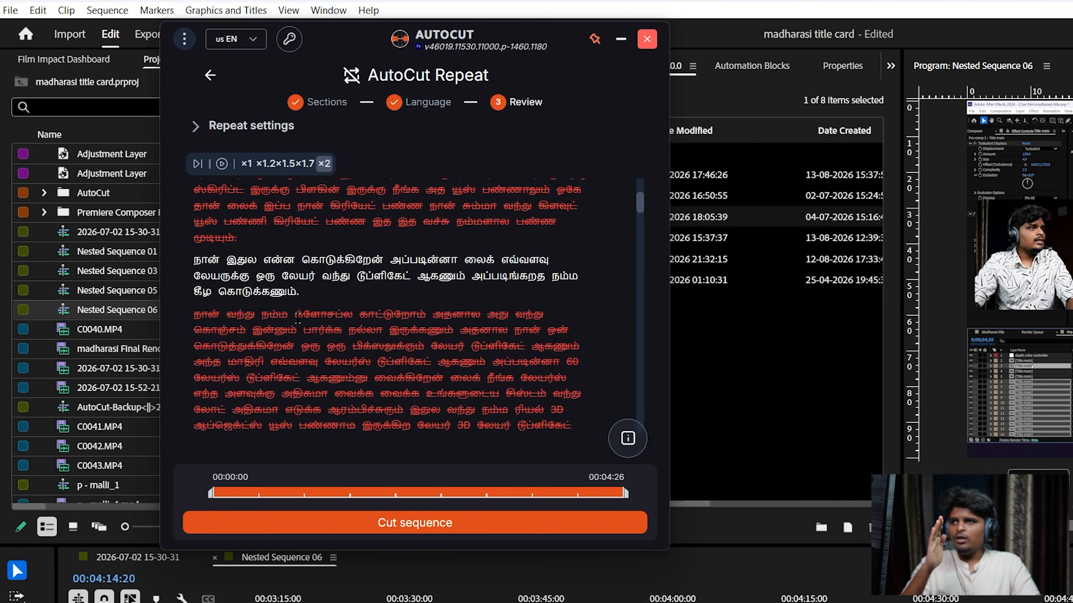
scroll(298, 320, up, 5)
scroll(325, 397, down, 2)
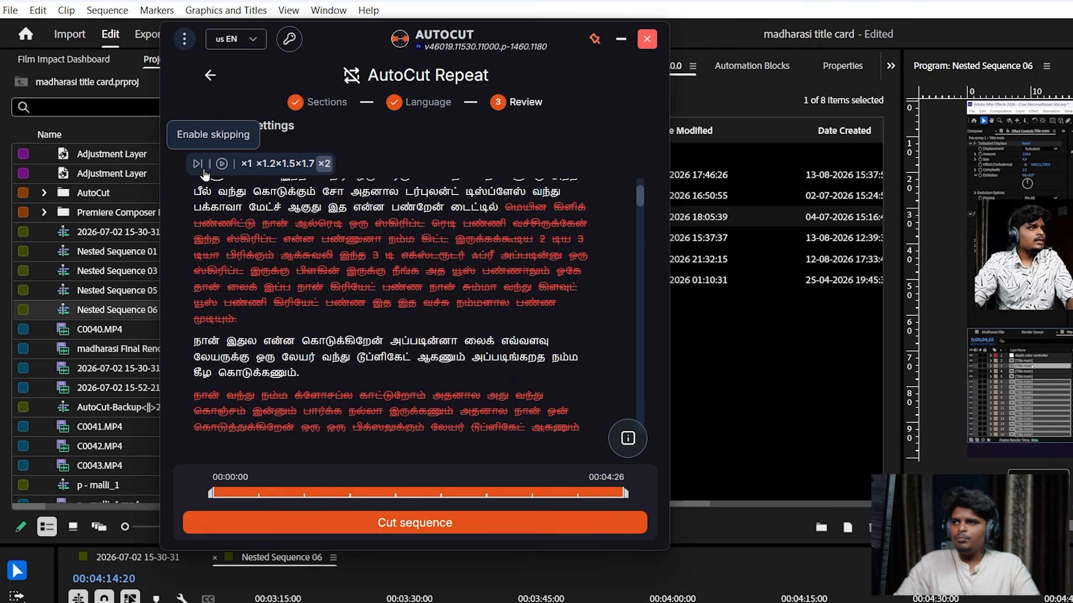
scroll(586, 284, up, 2)
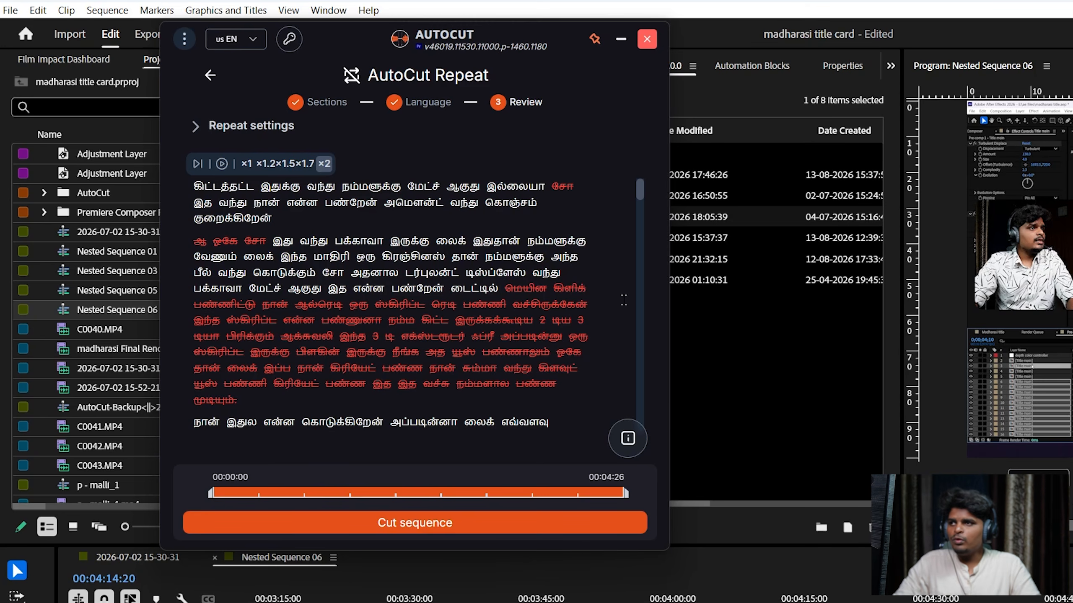
click(197, 164)
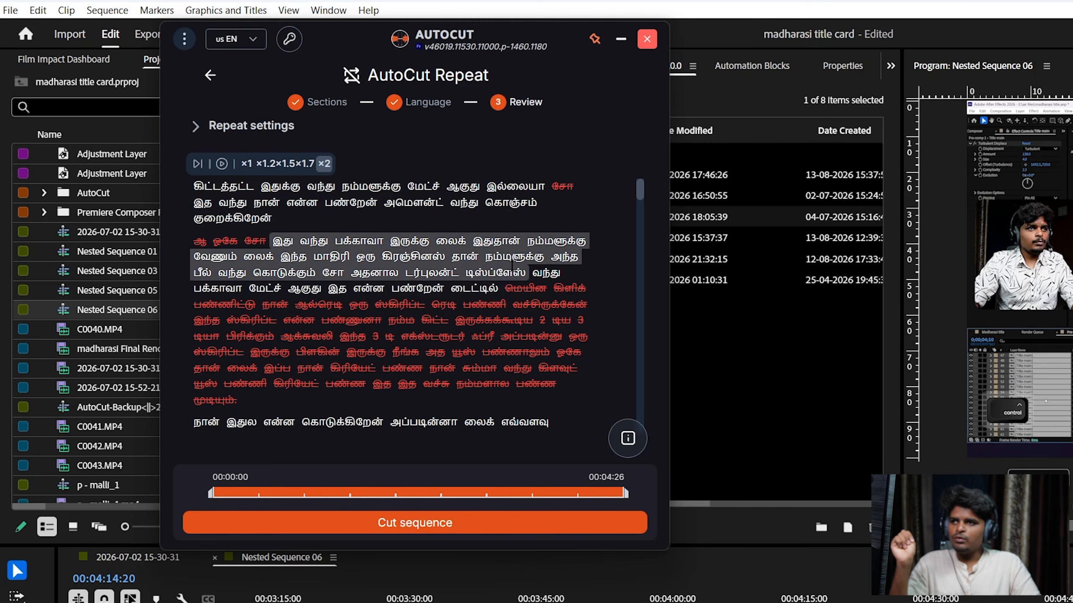
Step: Strike out the kept words opening the paragraph after "குறைக்கிறேன்" in the transcript, and cut the sequence
click(442, 259)
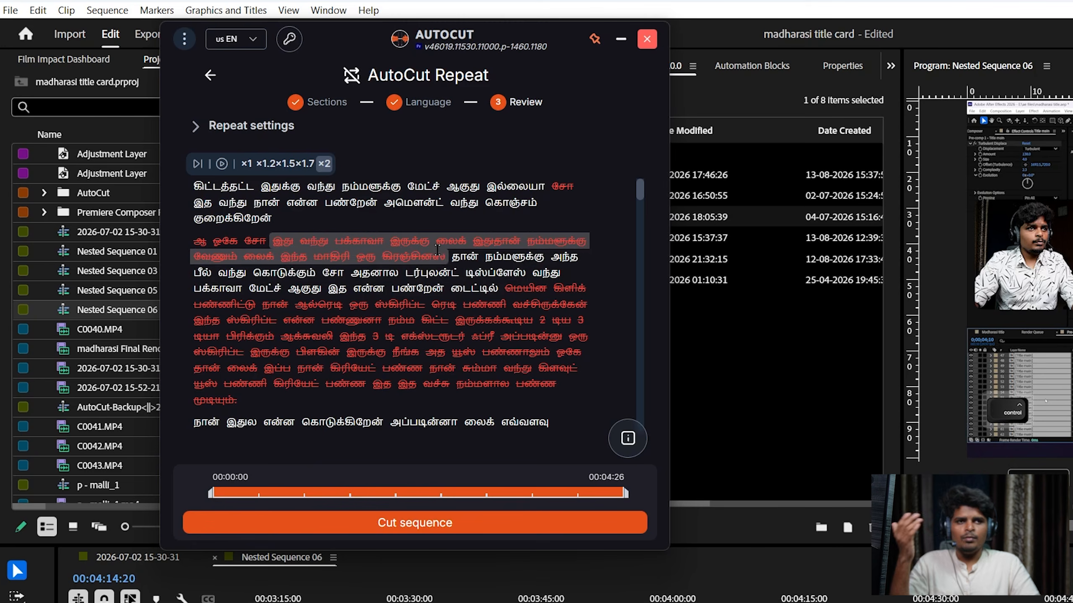
scroll(362, 349, down, 3)
scroll(362, 349, down, 10)
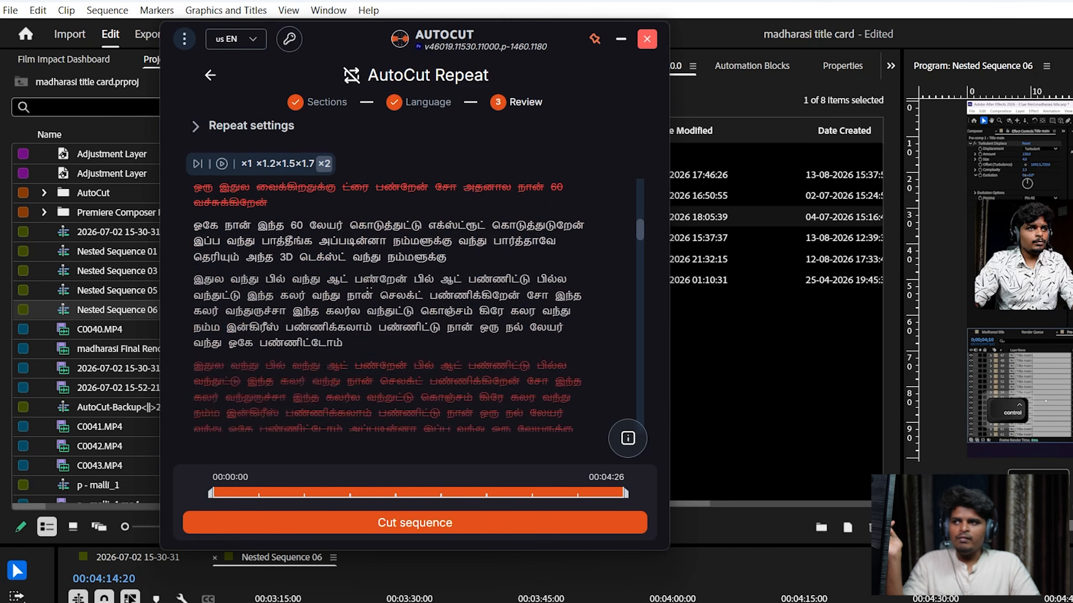
click(401, 315)
scroll(406, 395, down, 1)
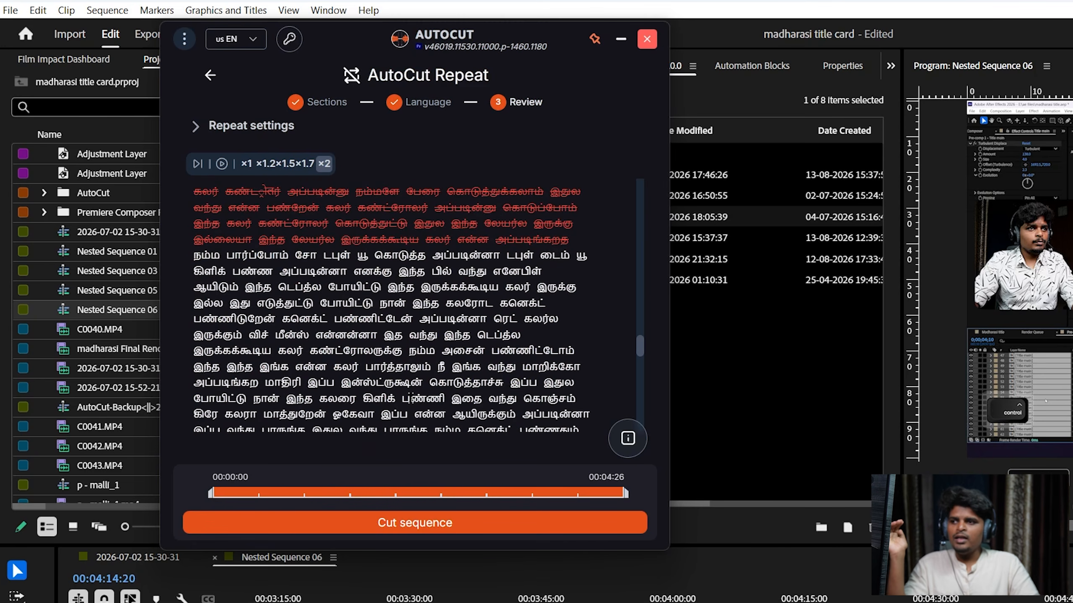
click(442, 521)
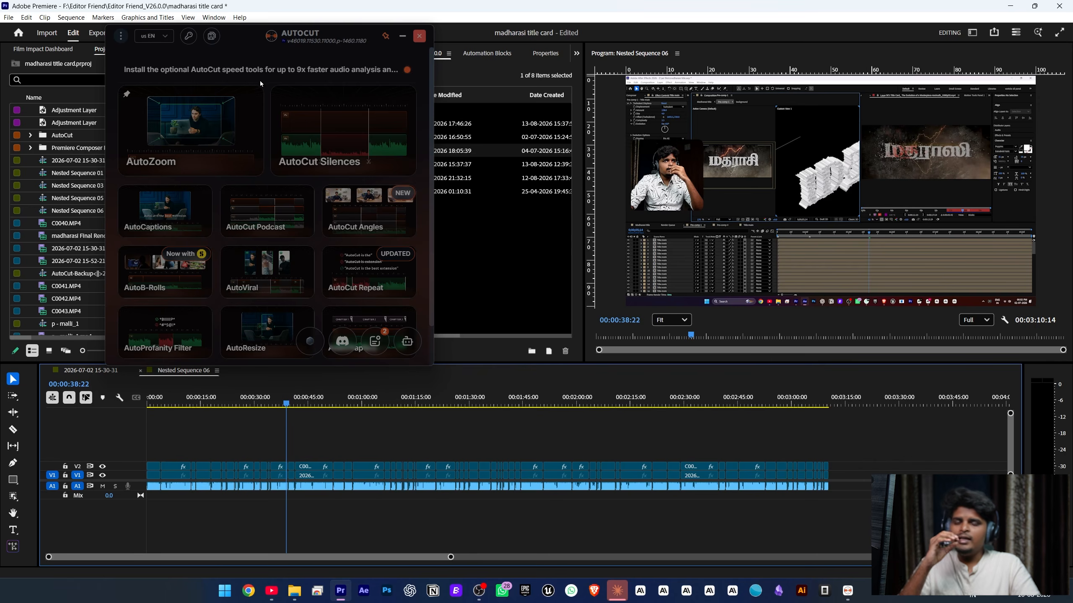
Step: Start AutoZoom on Nested Sequence 06, limit it to the In/Out points section, and validate the section
click(269, 86)
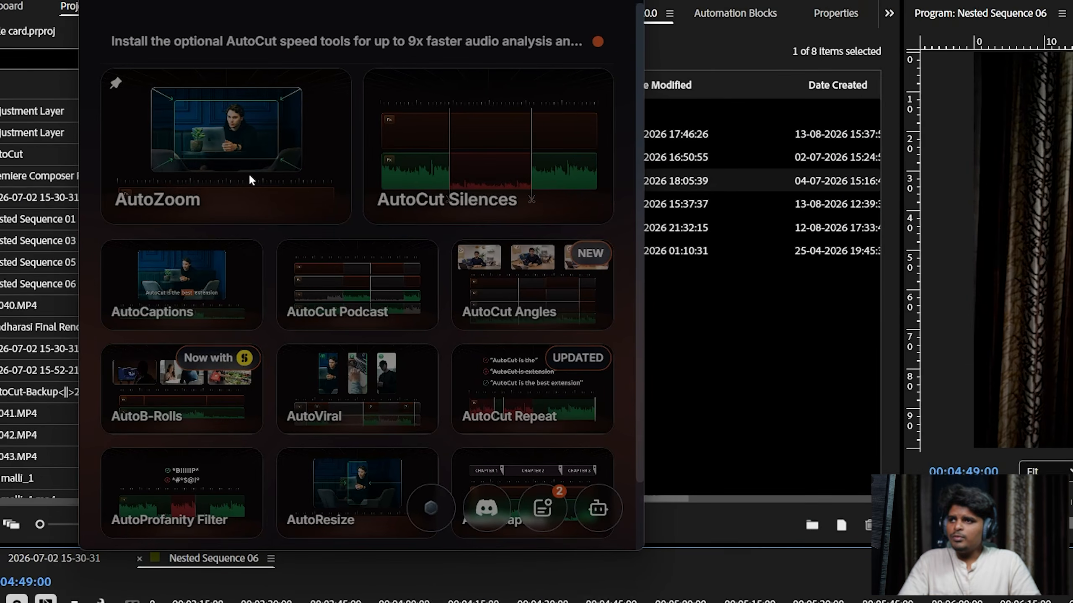
click(249, 180)
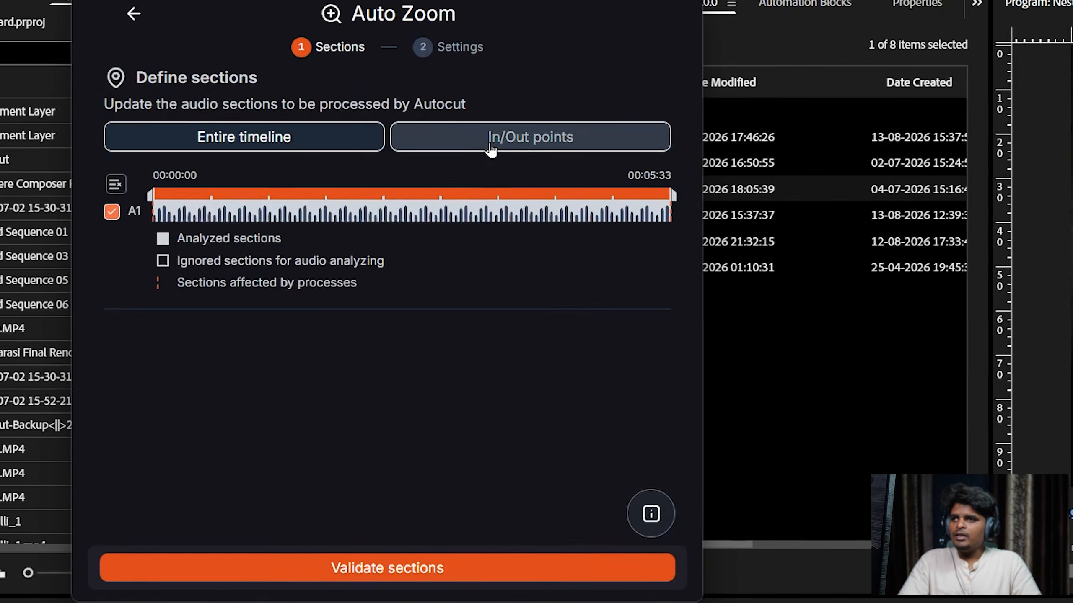
click(344, 129)
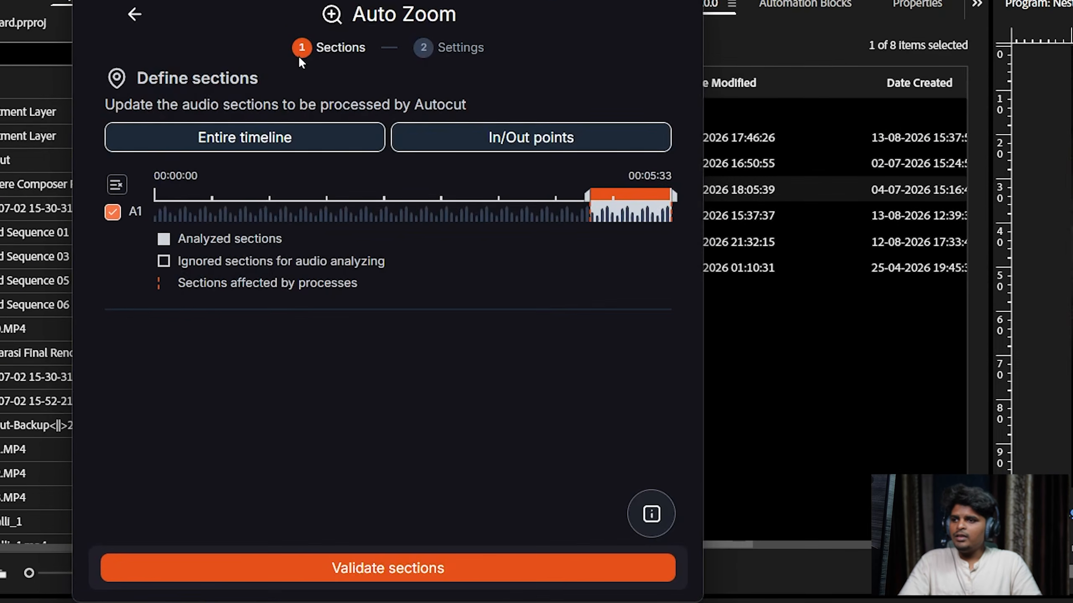
click(279, 375)
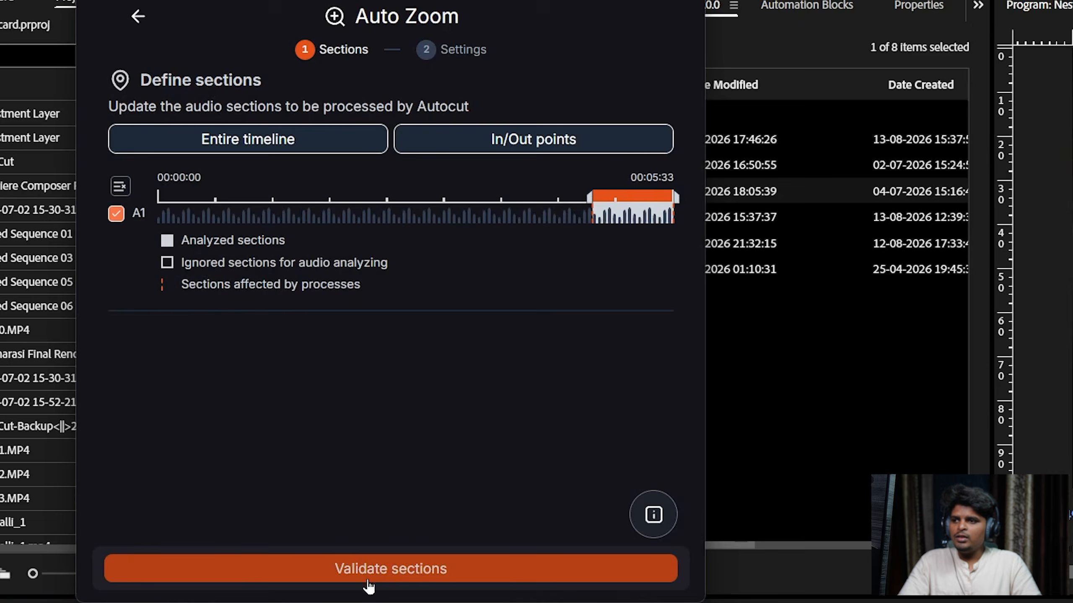
click(366, 579)
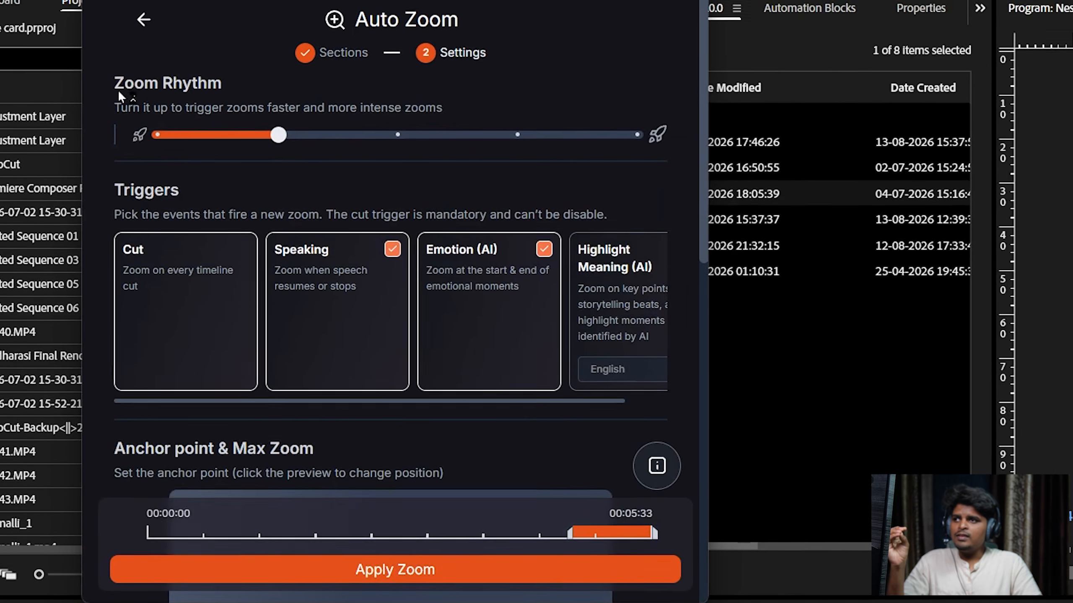
Step: Set the Zoom Rhythm to its lowest level
mouse_move(275, 137)
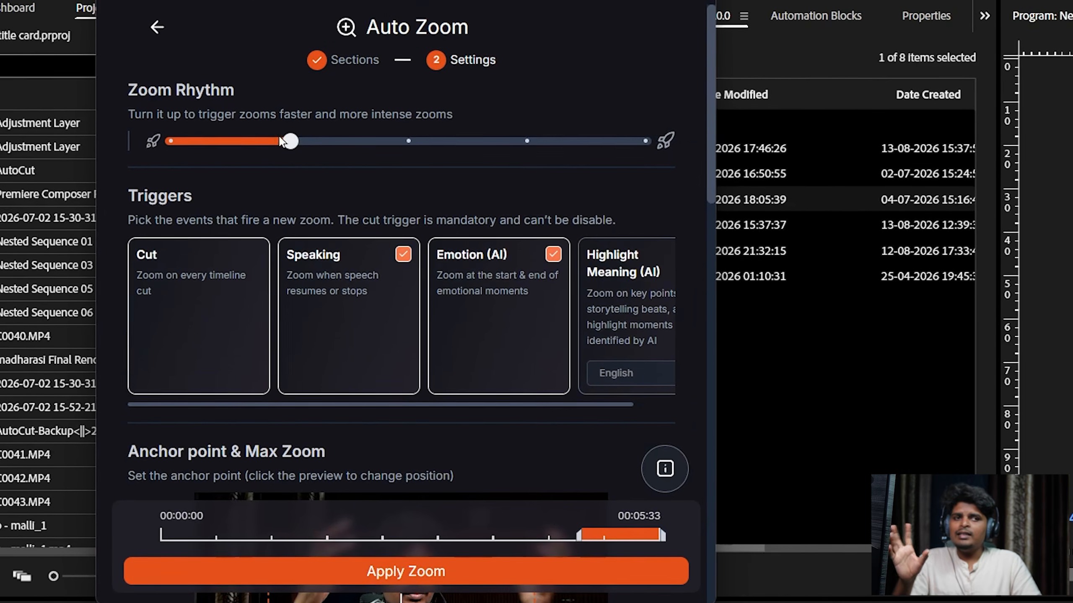
drag(292, 143, 203, 160)
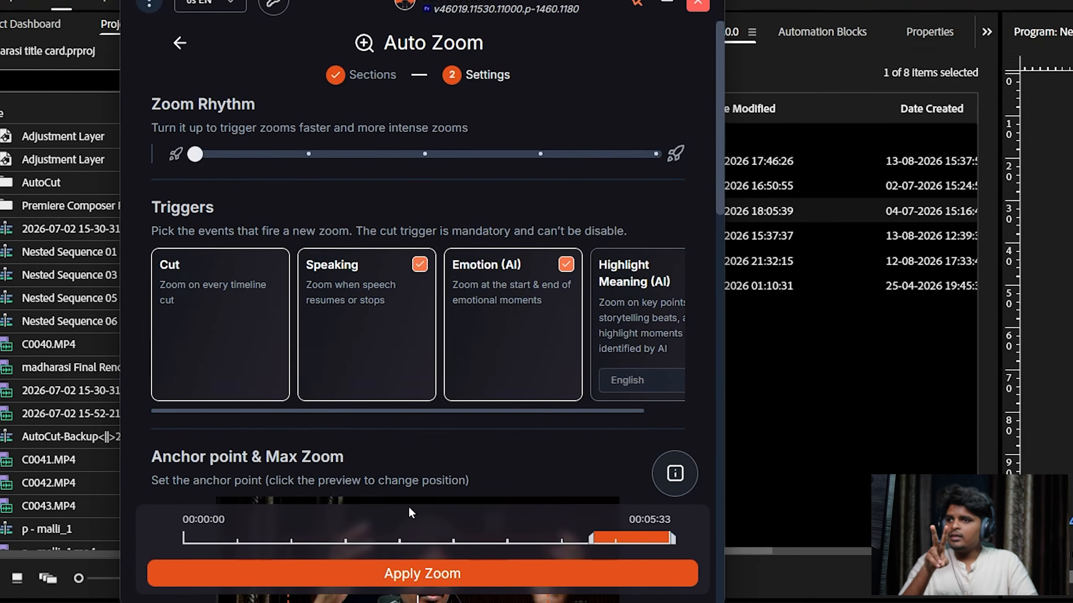
Step: Try the Highlight Meaning (AI) trigger and browse its language choices
scroll(403, 412, right, 2)
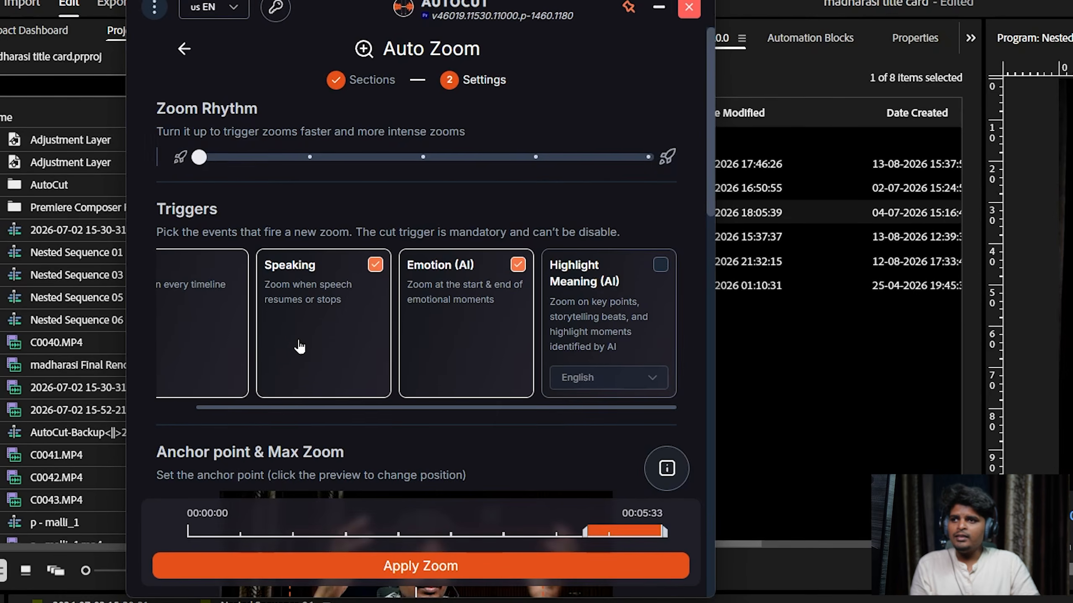
click(660, 266)
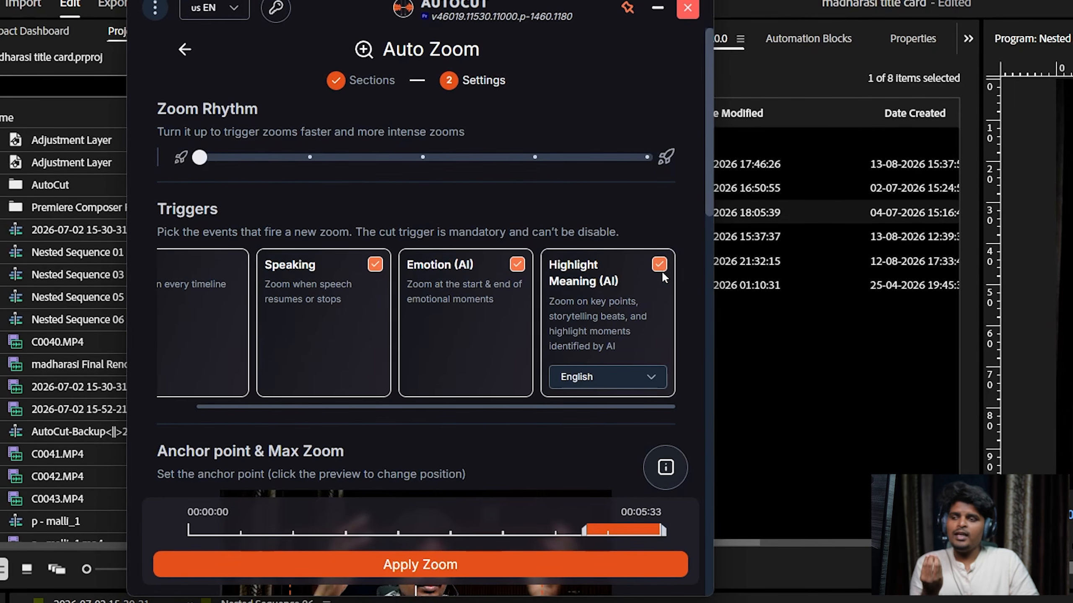
click(627, 390)
scroll(626, 507, down, 10)
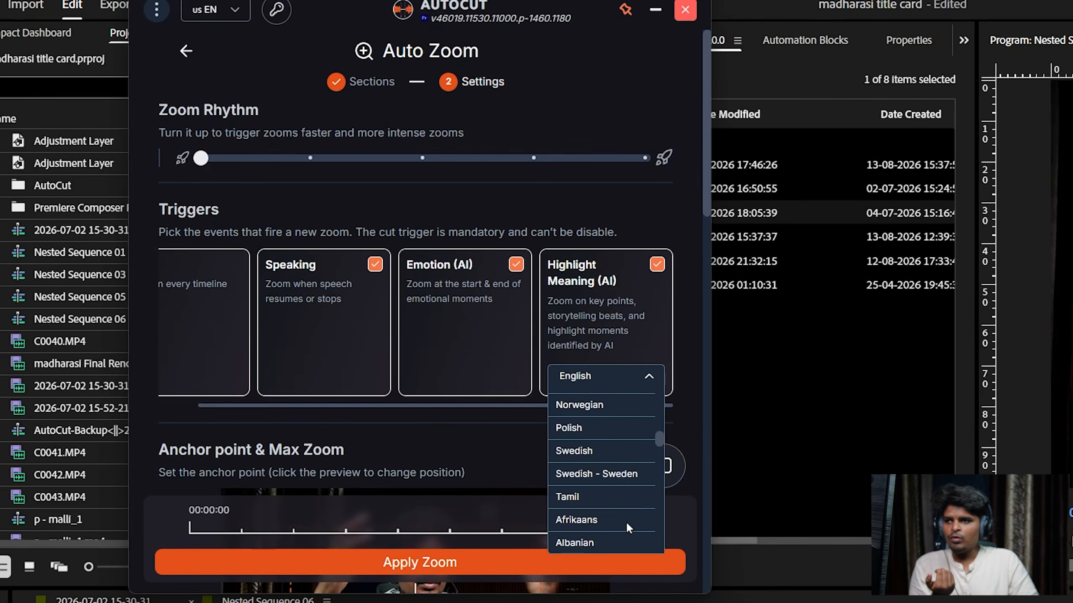
scroll(626, 521, down, 5)
Step: Place the zoom anchor point on the speaker's face and set the max zoom level to 145%
scroll(266, 169, down, 6)
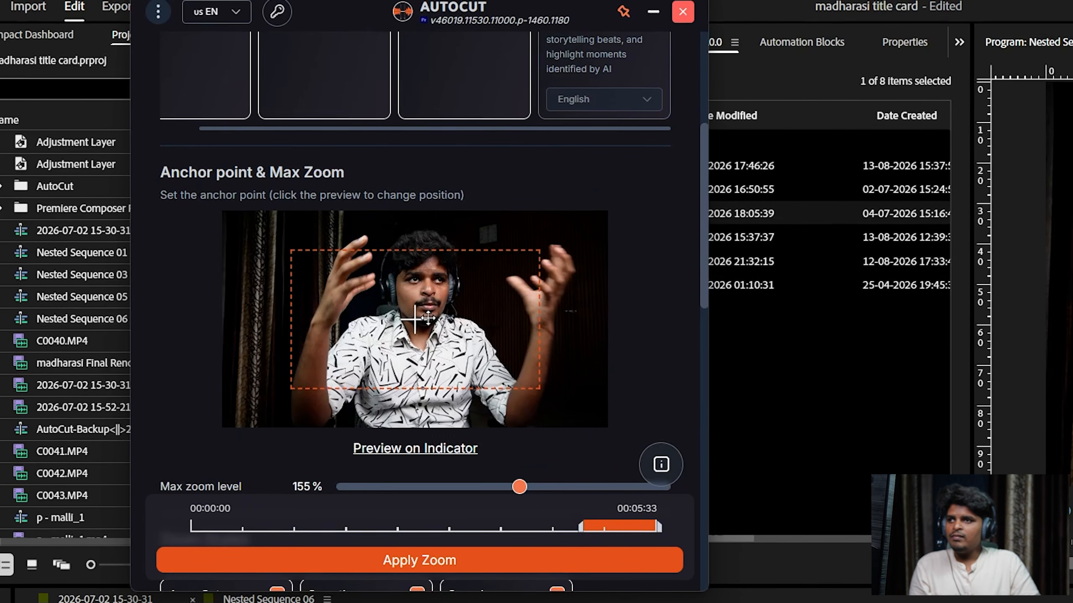
drag(434, 300, 418, 287)
scroll(465, 286, down, 4)
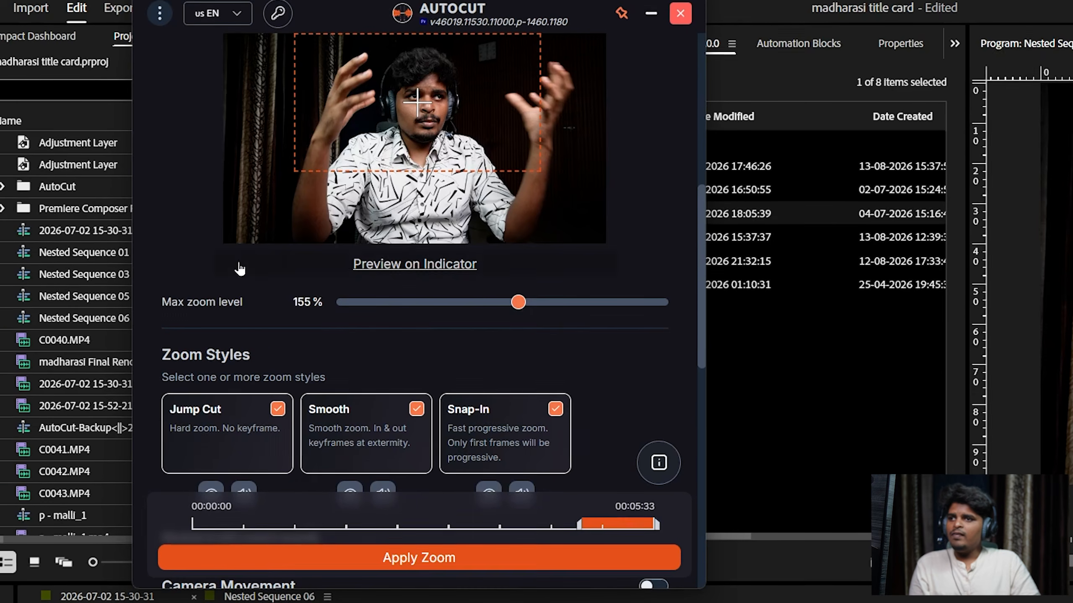
drag(518, 301, 586, 322)
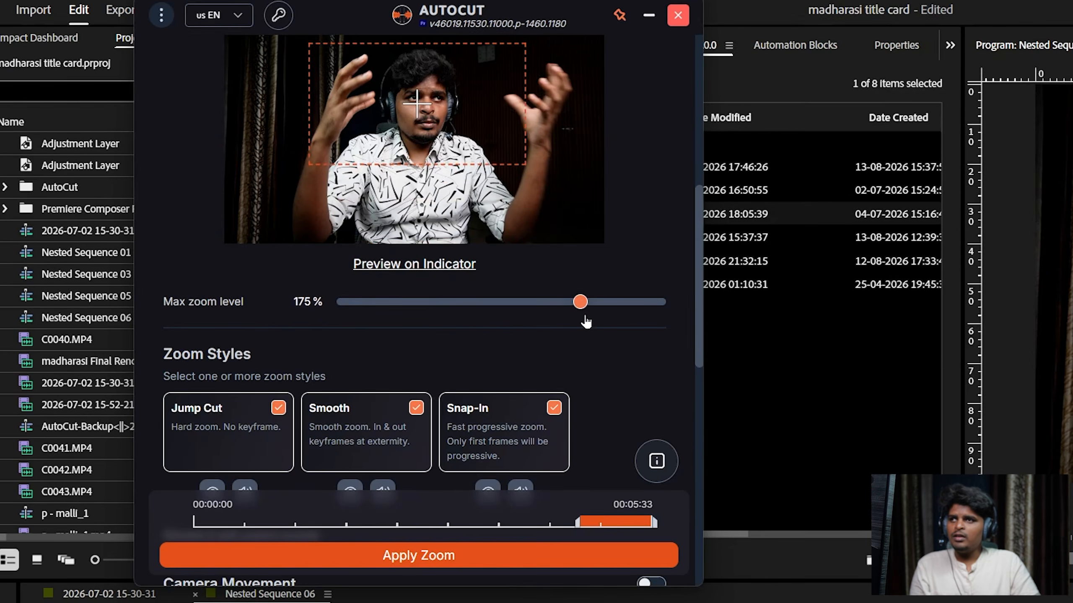
mouse_move(501, 320)
mouse_down()
mouse_move(472, 320)
mouse_move(485, 320)
mouse_up()
Step: Turn off the Jump Cut and Snap-In zoom styles, leaving only Smooth selected
scroll(208, 331, down, 4)
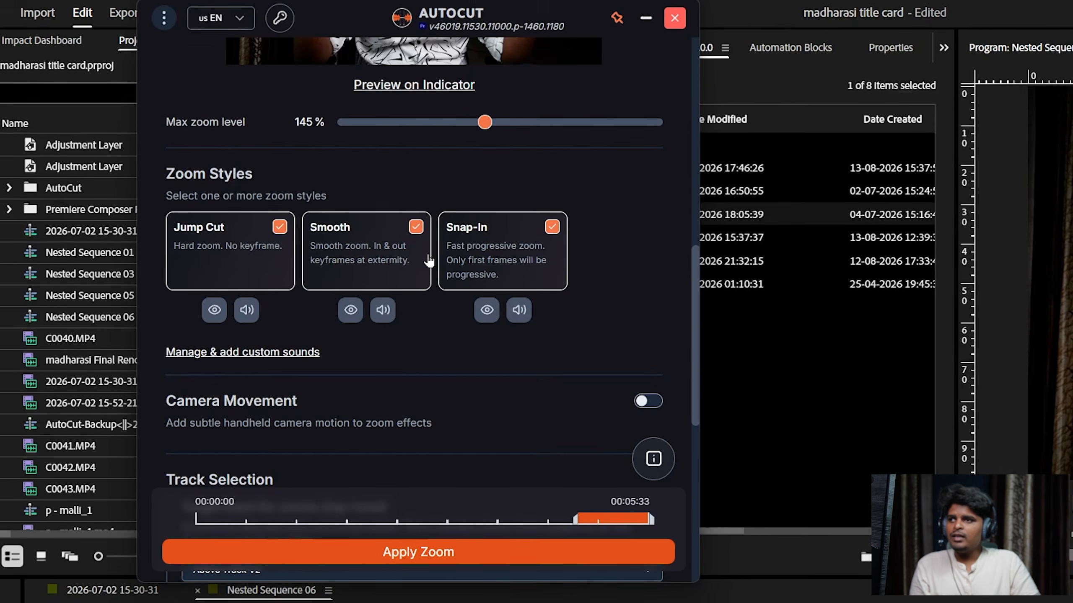
click(276, 228)
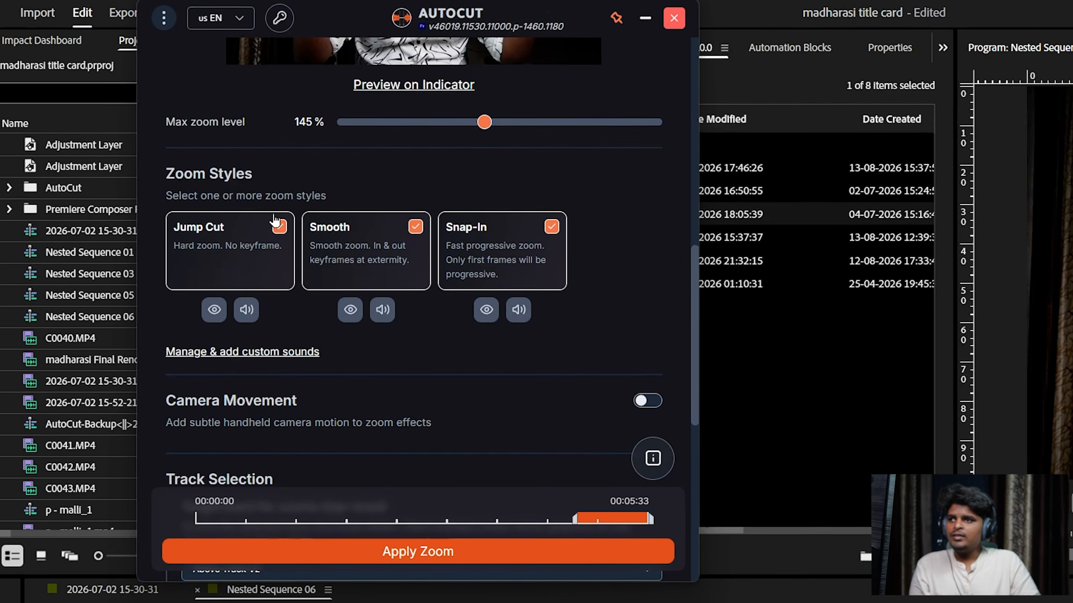
click(551, 231)
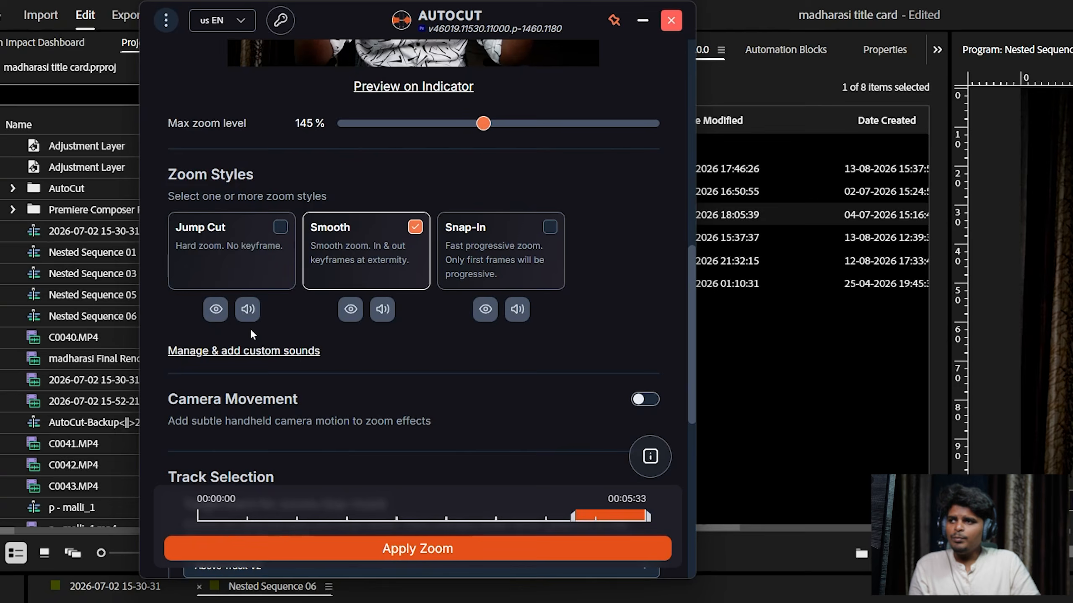
Step: Check the Smooth style's sound settings and its zoom-in sound choices
mouse_move(216, 315)
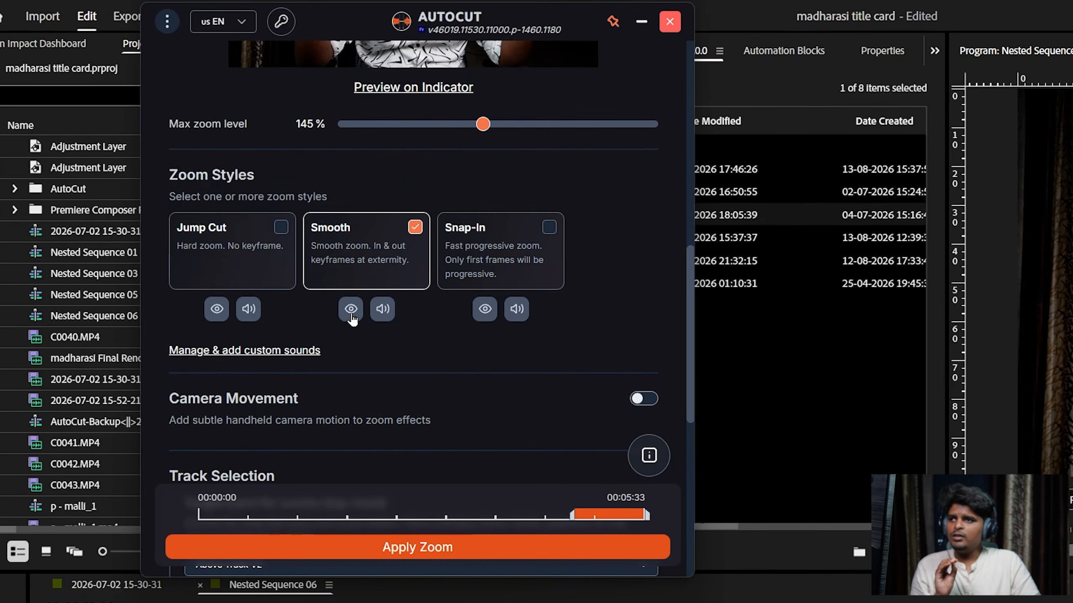
mouse_move(352, 317)
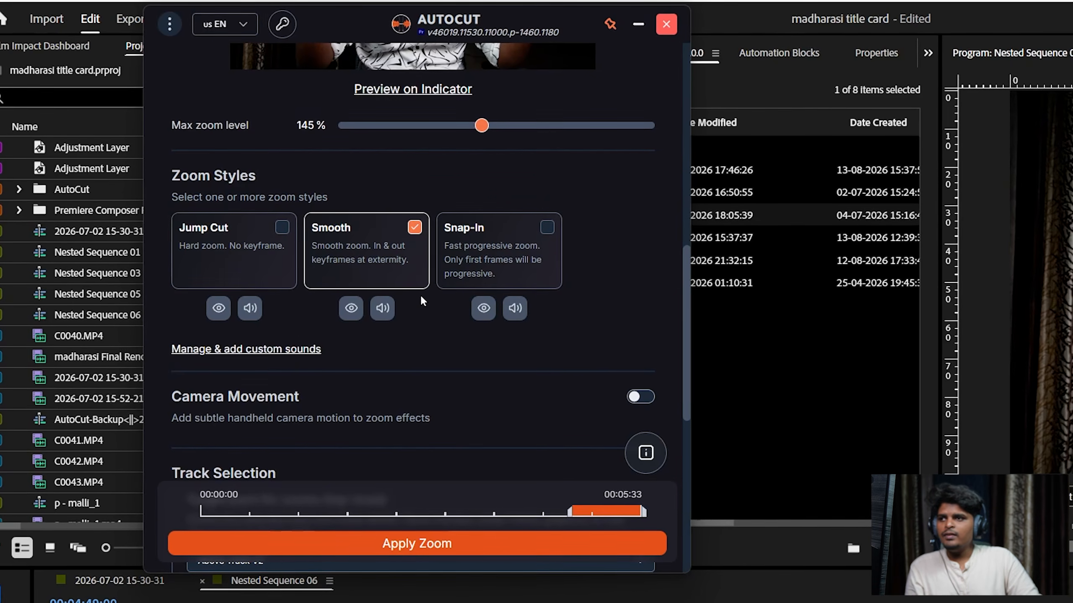
click(383, 308)
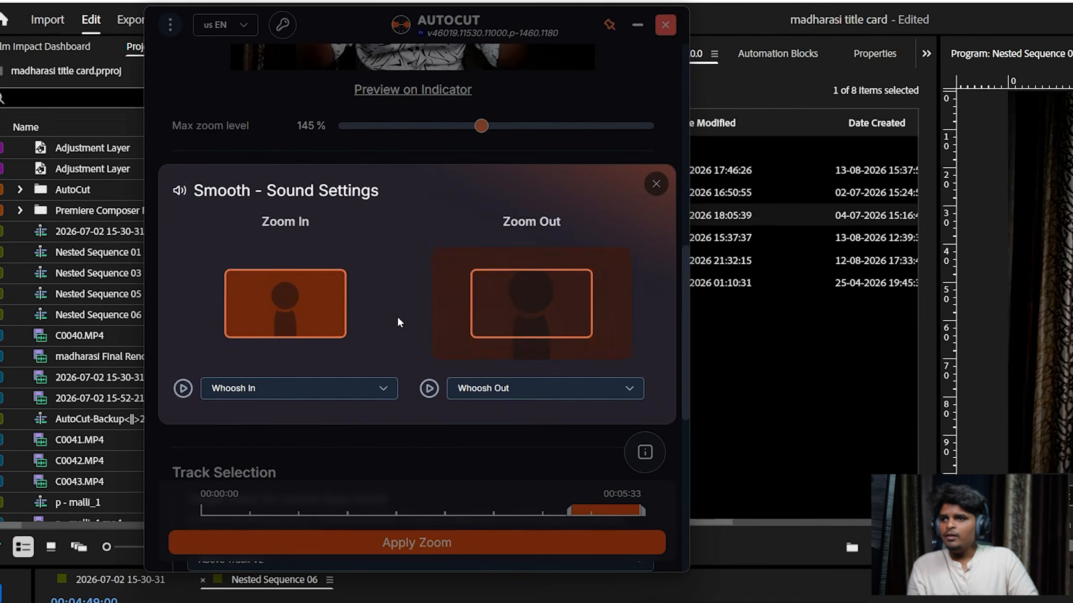
click(304, 387)
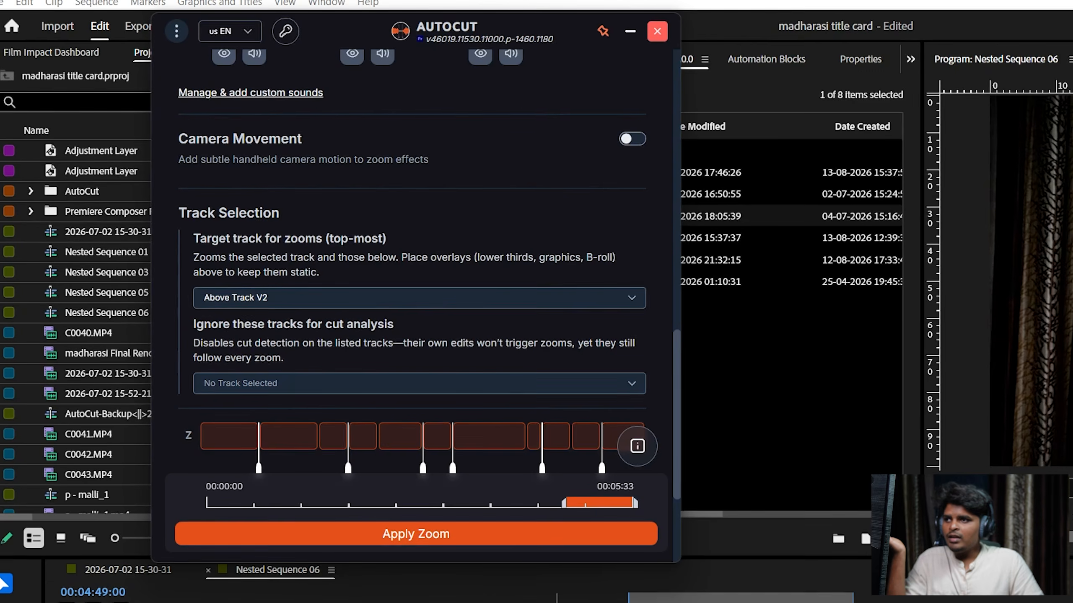
Step: Set the target track for zooms to Above Track V1, check the track layout, and apply the zoom
click(239, 298)
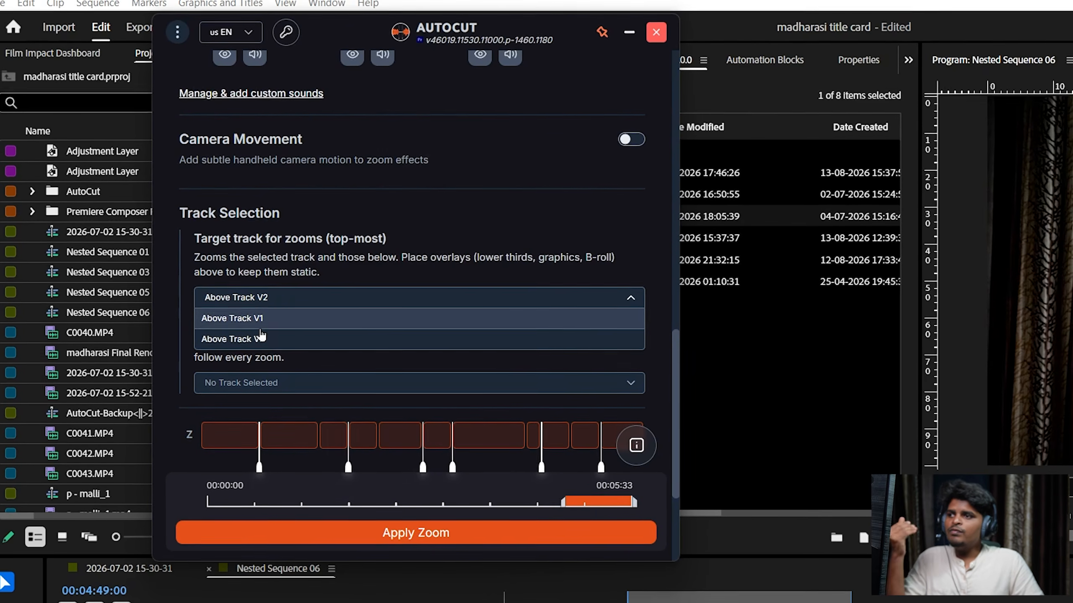
click(260, 324)
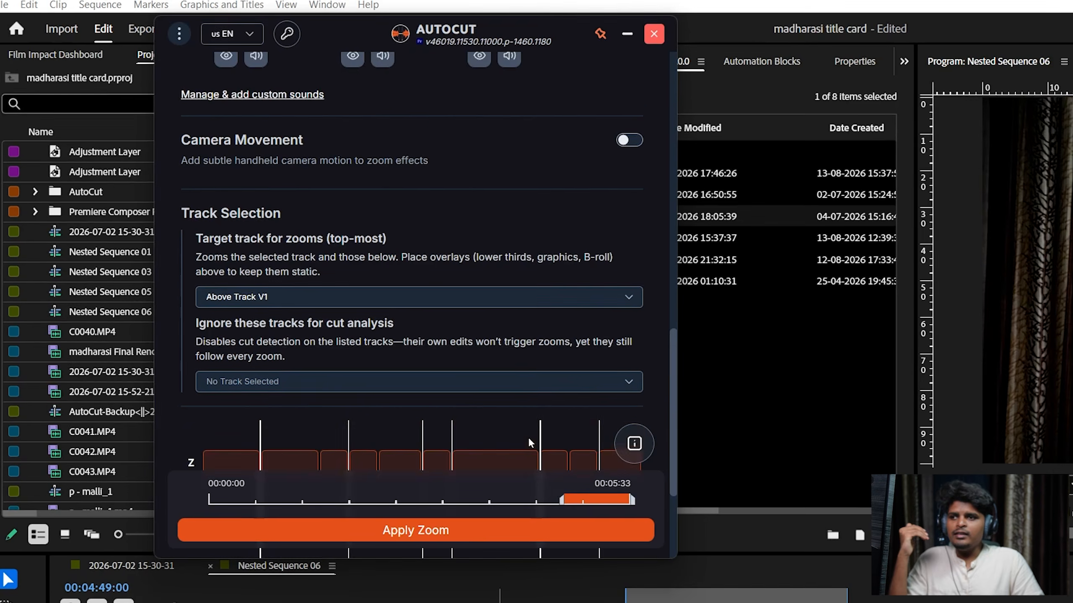
scroll(529, 439, down, 2)
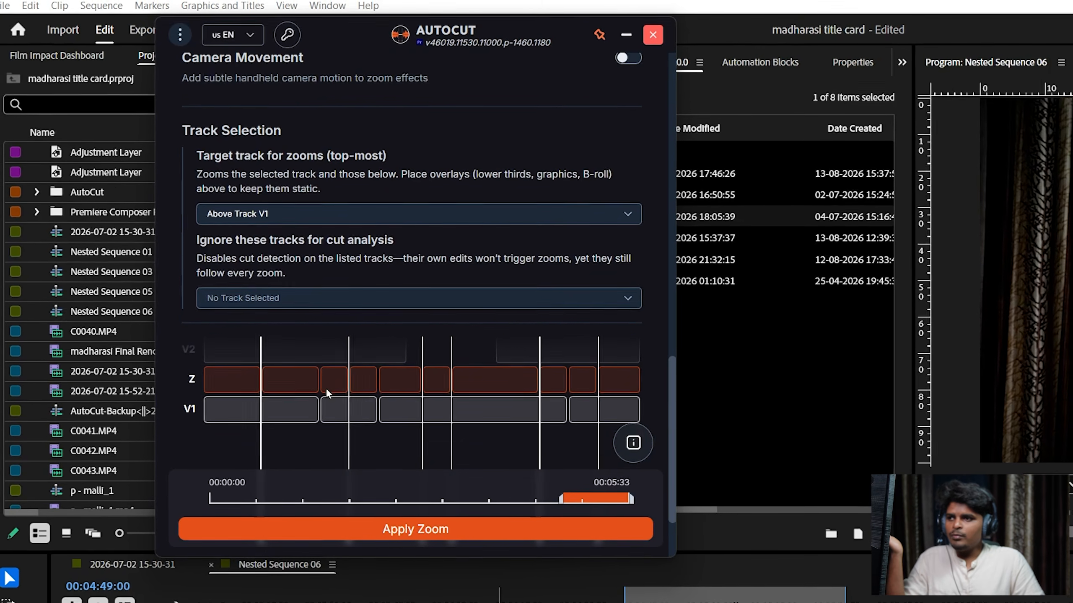
scroll(347, 446, down, 2)
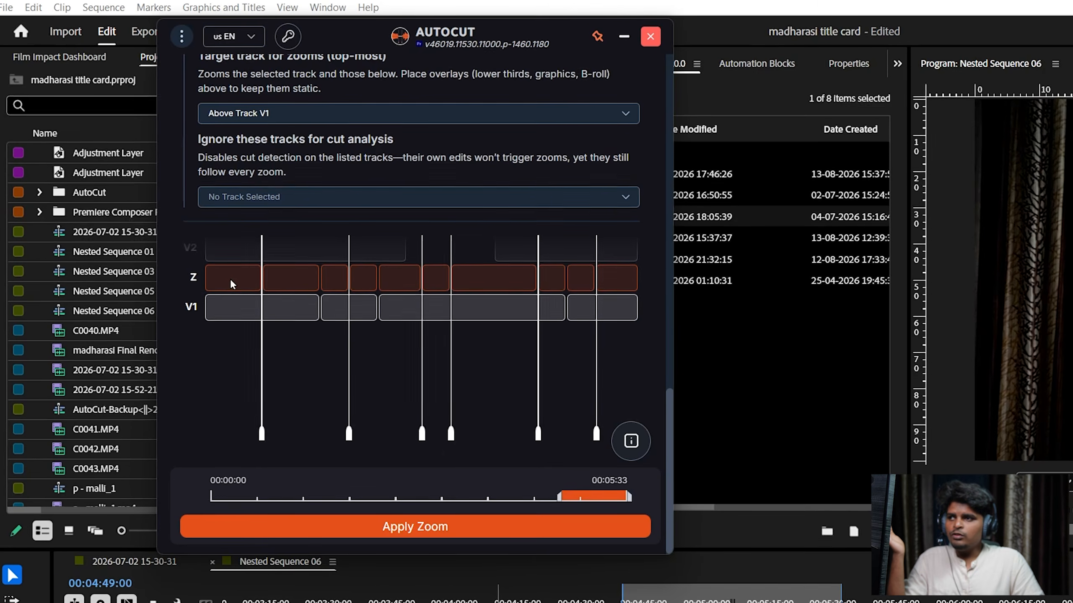
scroll(223, 293, up, 2)
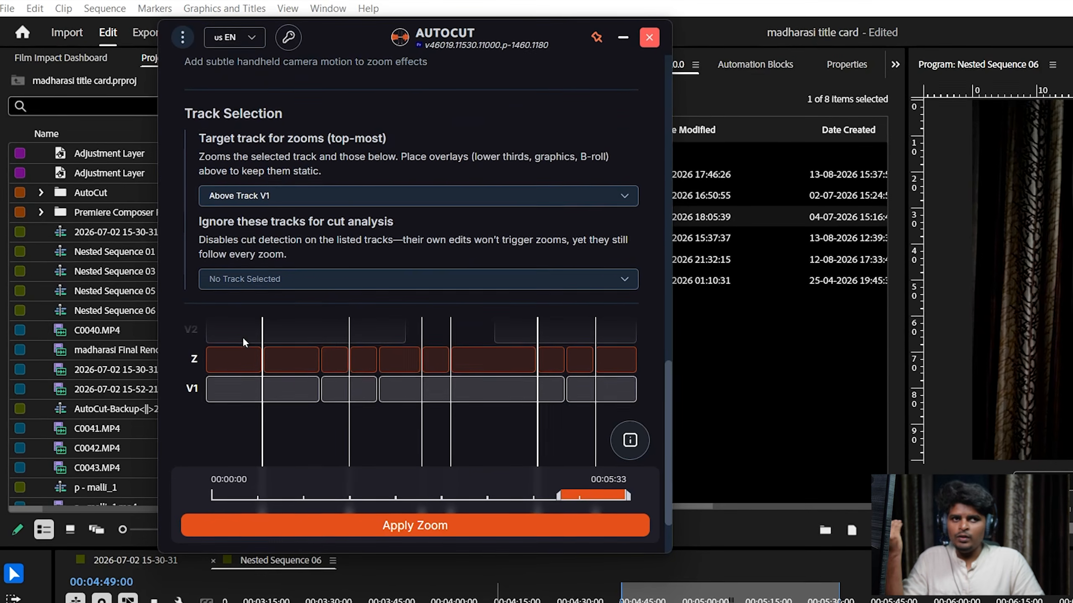
scroll(337, 456, down, 2)
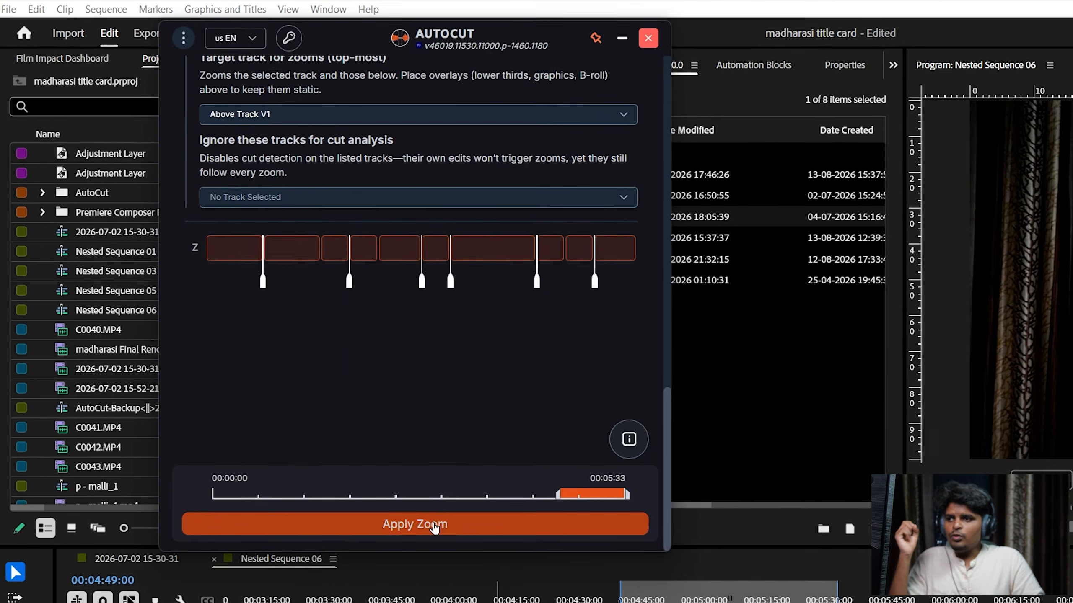
click(434, 526)
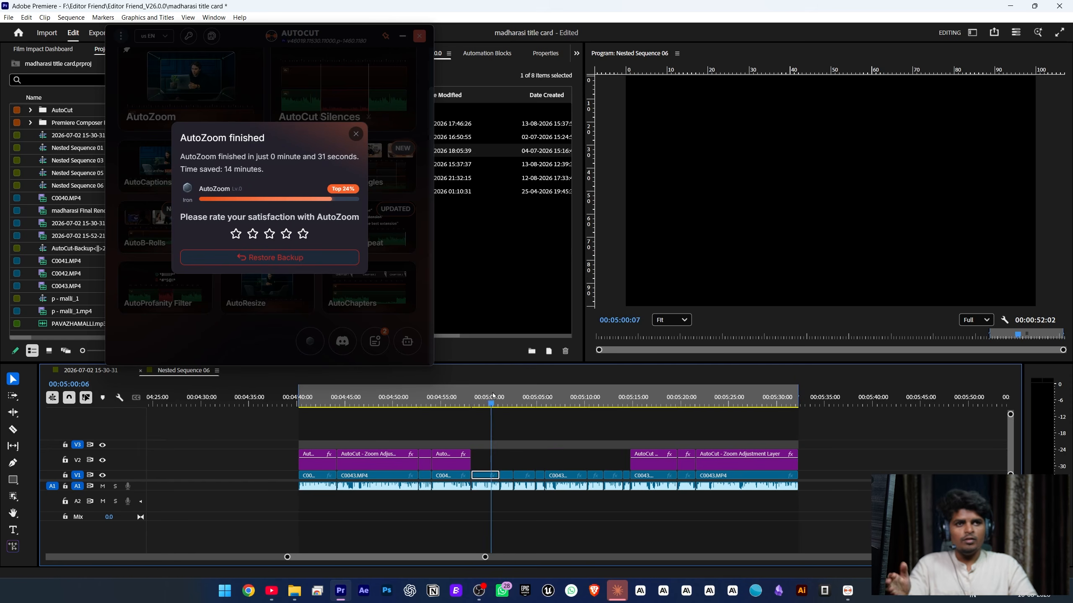
Step: Scrub through the processed section and examine where the zoom adjustment layers sit on the timeline
drag(494, 396, 551, 396)
key(shift+minus)
scroll(608, 475, down, 4)
scroll(606, 475, up, 3)
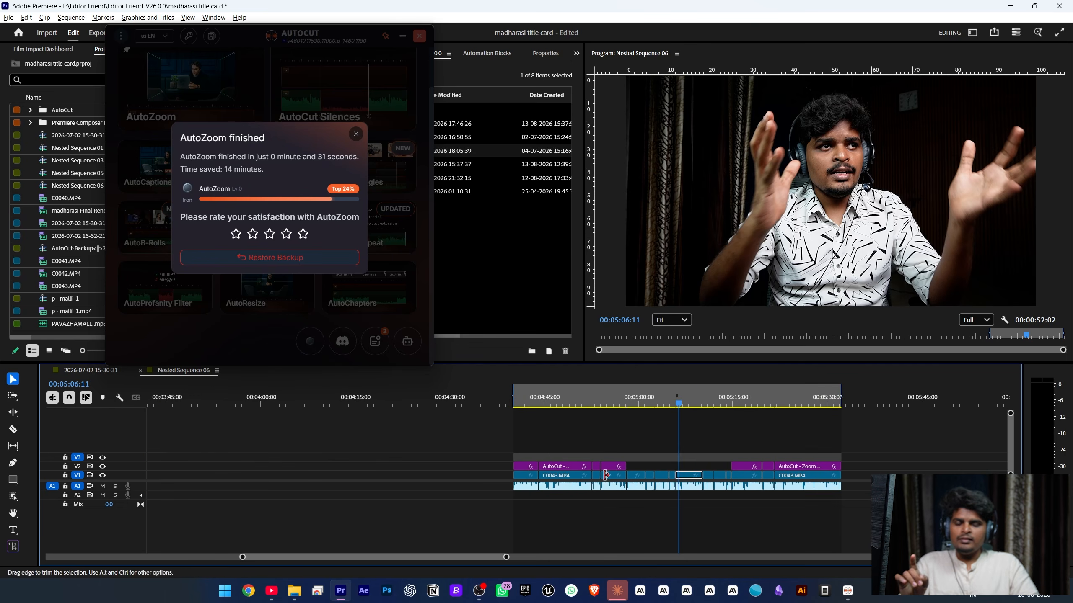
scroll(608, 482, down, 3)
scroll(599, 484, up, 3)
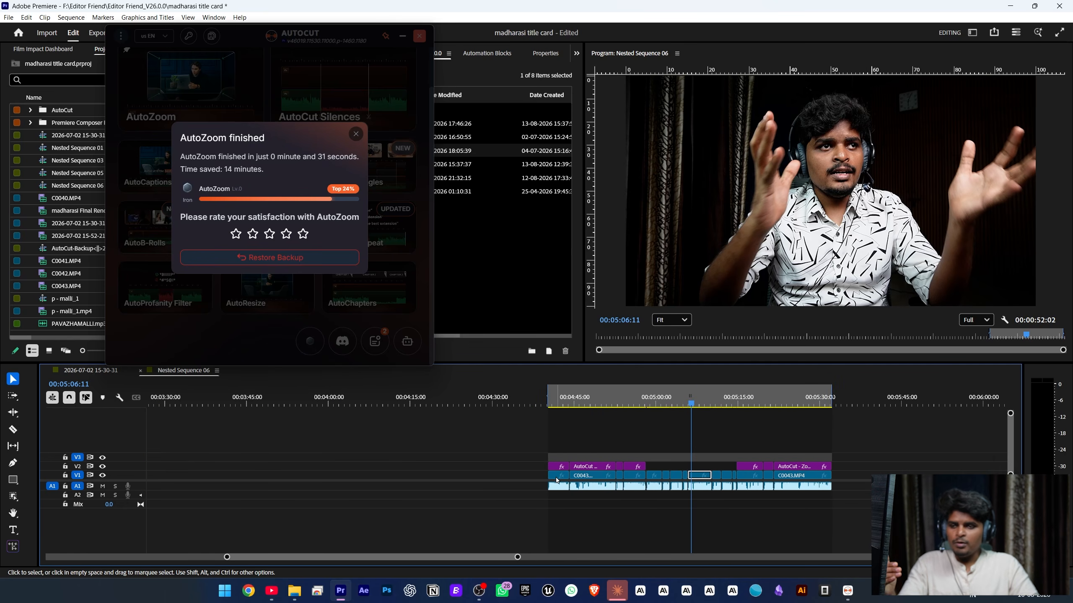
scroll(151, 473, left, 10)
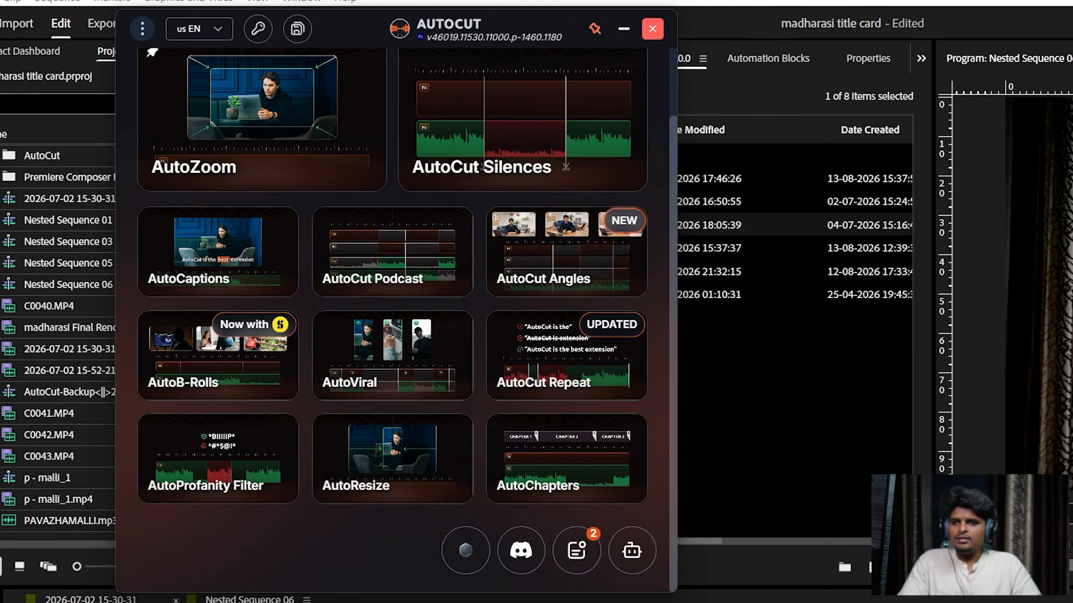
Step: Start AutoCaptions on the entire timeline and set the audio language to Tamil
click(258, 277)
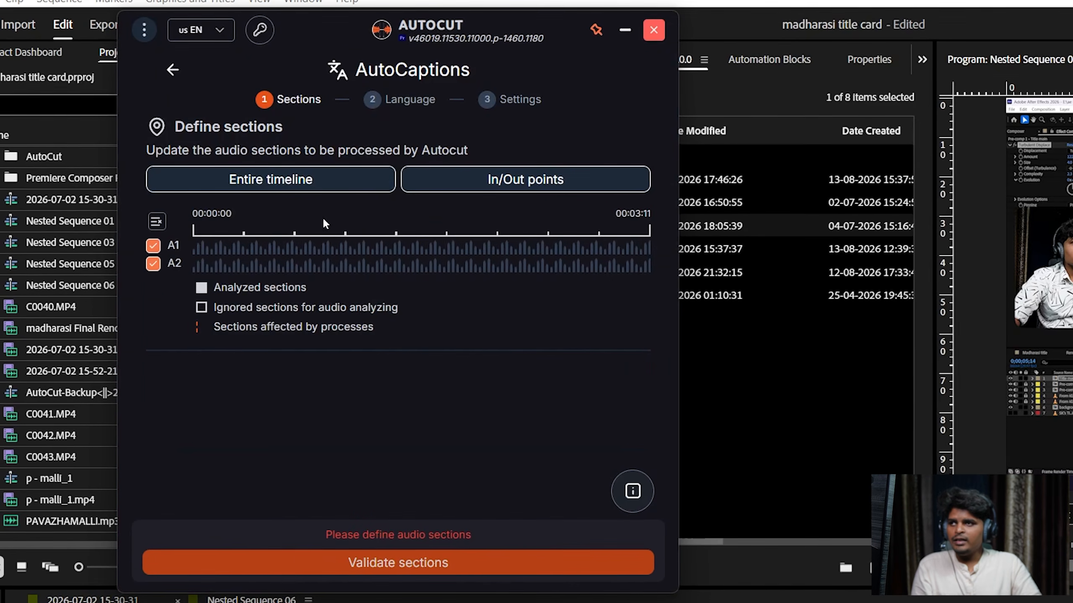
click(283, 183)
click(359, 571)
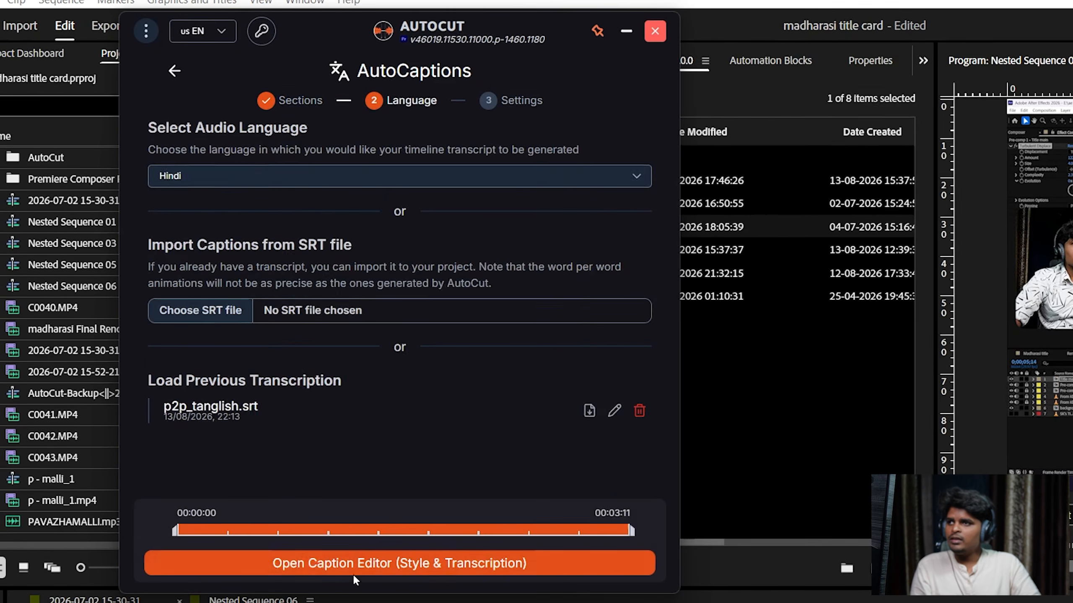
click(224, 177)
click(224, 197)
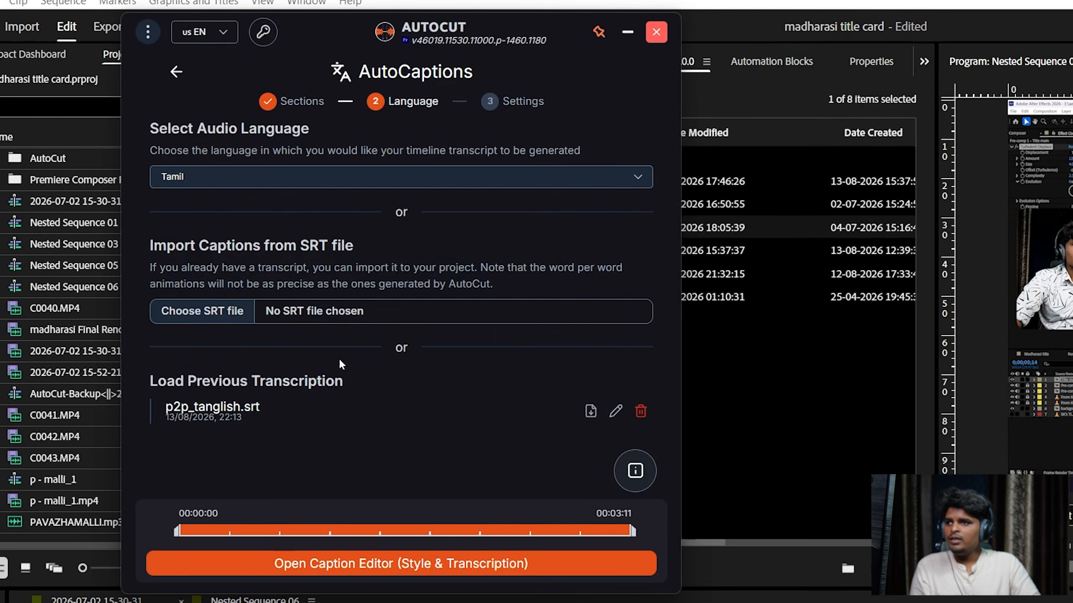
Step: Delete the previous transcription p2p_tanglish.srt and generate the transcript in the caption editor
click(641, 411)
click(526, 350)
click(383, 565)
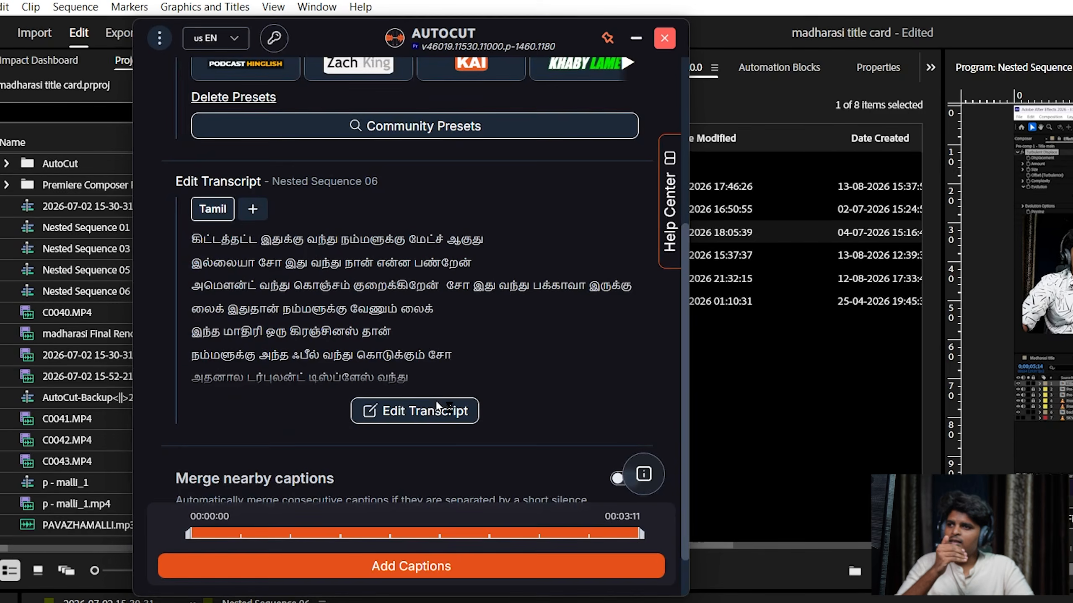
Step: Open the Tamil transcript for editing and read through its caption lines
click(436, 398)
scroll(269, 416, down, 5)
scroll(336, 391, up, 10)
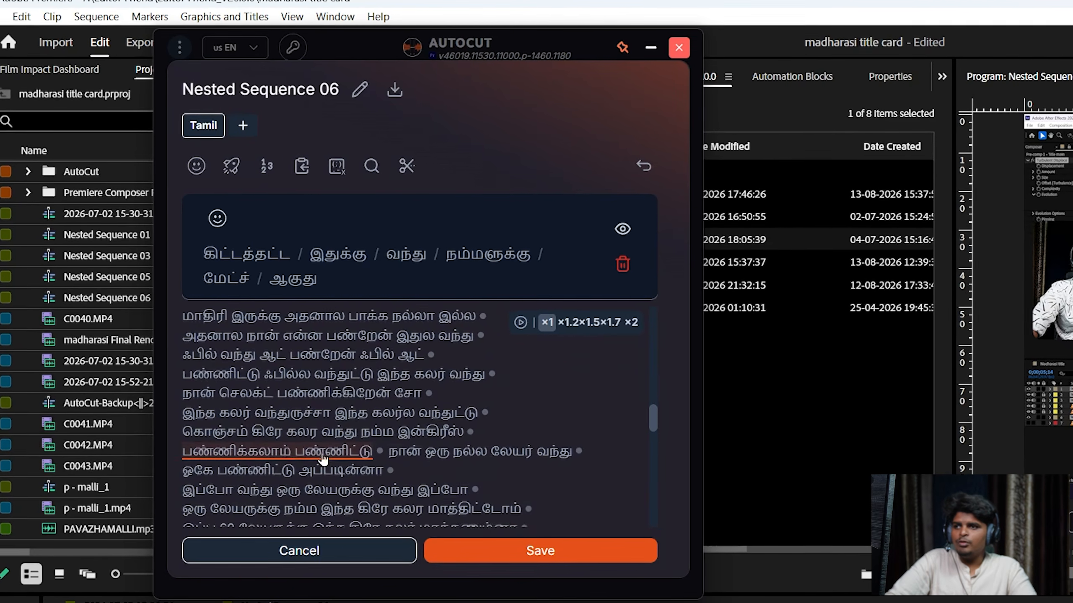
scroll(287, 455, down, 5)
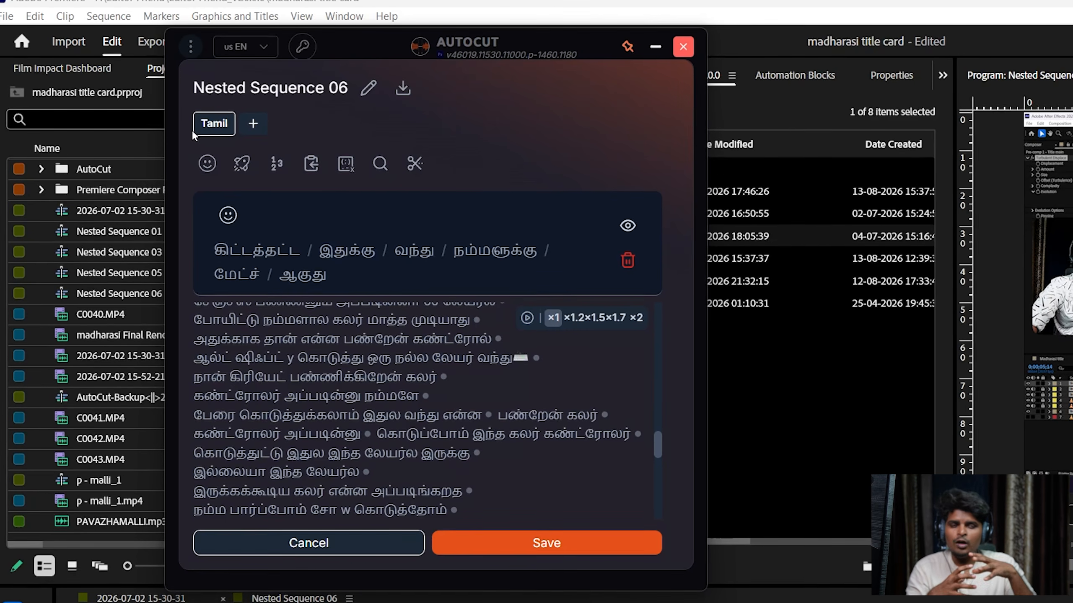
Step: Translate the transcript from Tamil to English
click(255, 123)
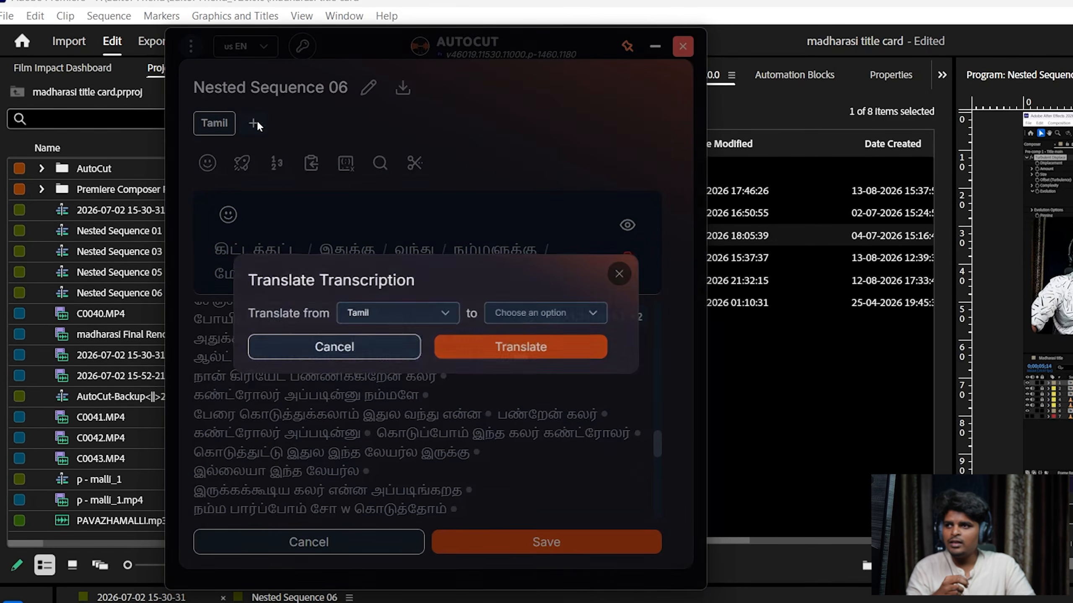
click(528, 312)
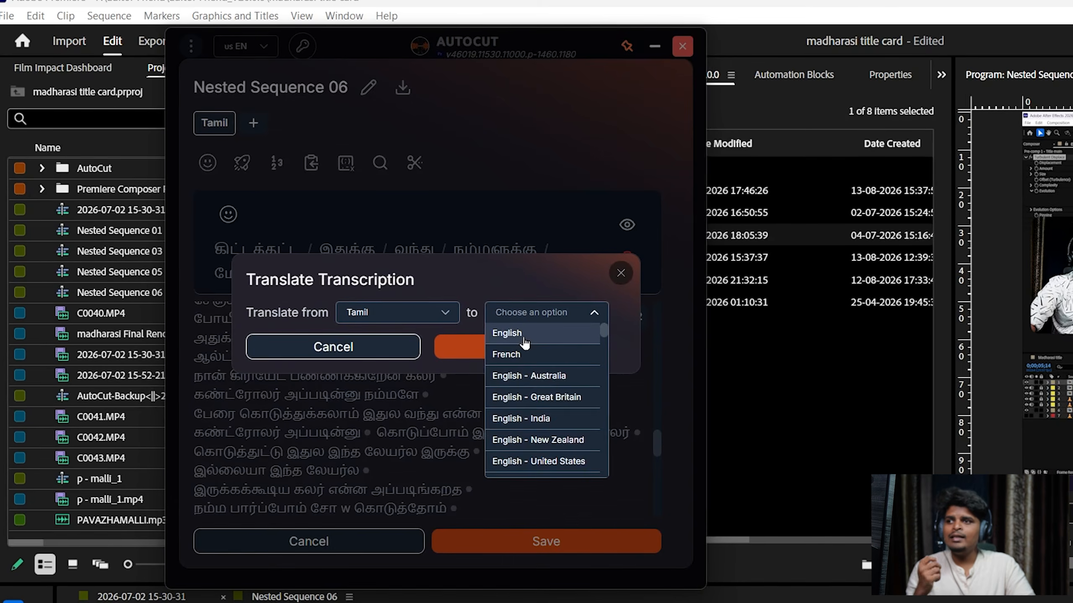
click(524, 334)
click(514, 347)
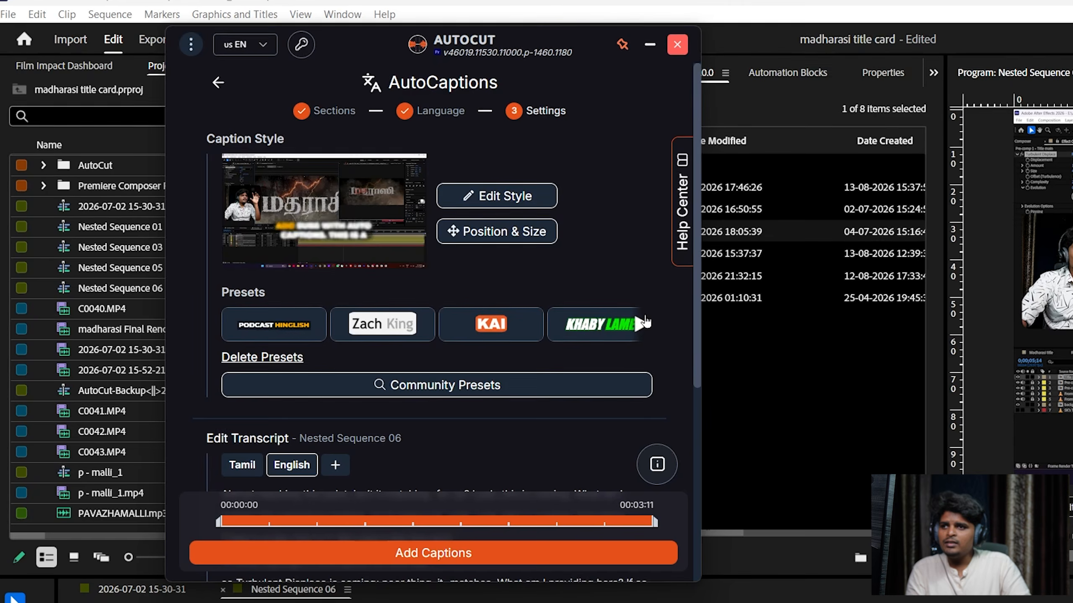
Step: Look through the caption presets and import the Cowgirl Angel style from the community presets
click(643, 321)
click(643, 322)
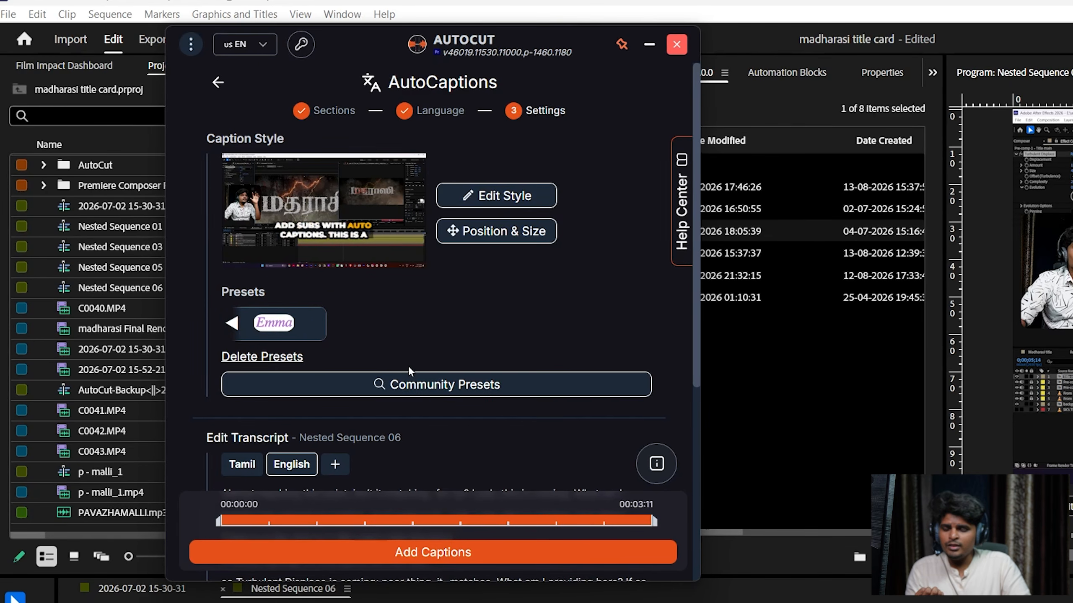
click(461, 384)
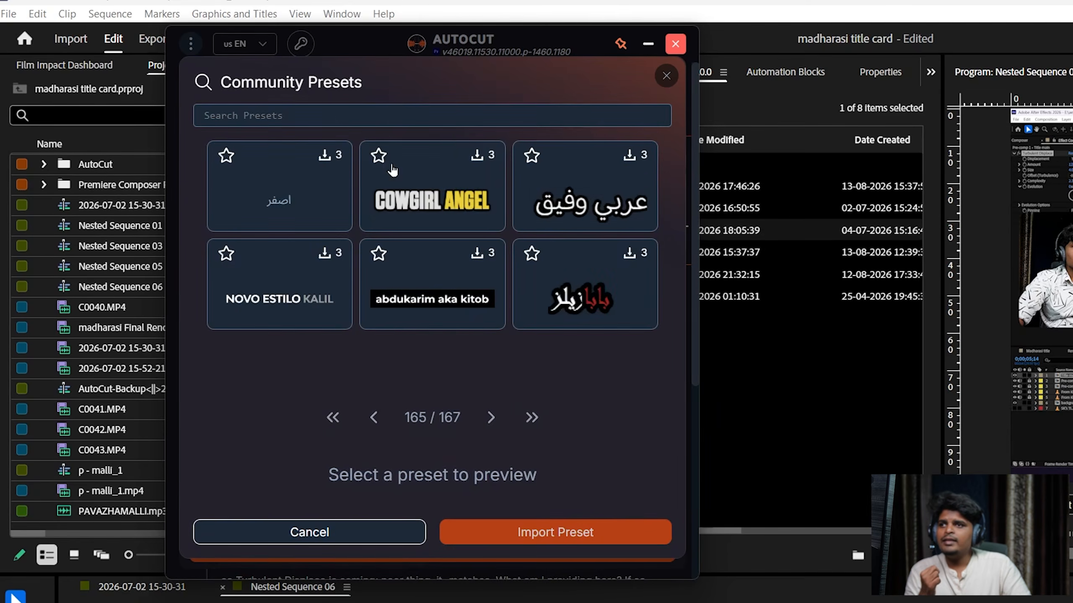
click(432, 212)
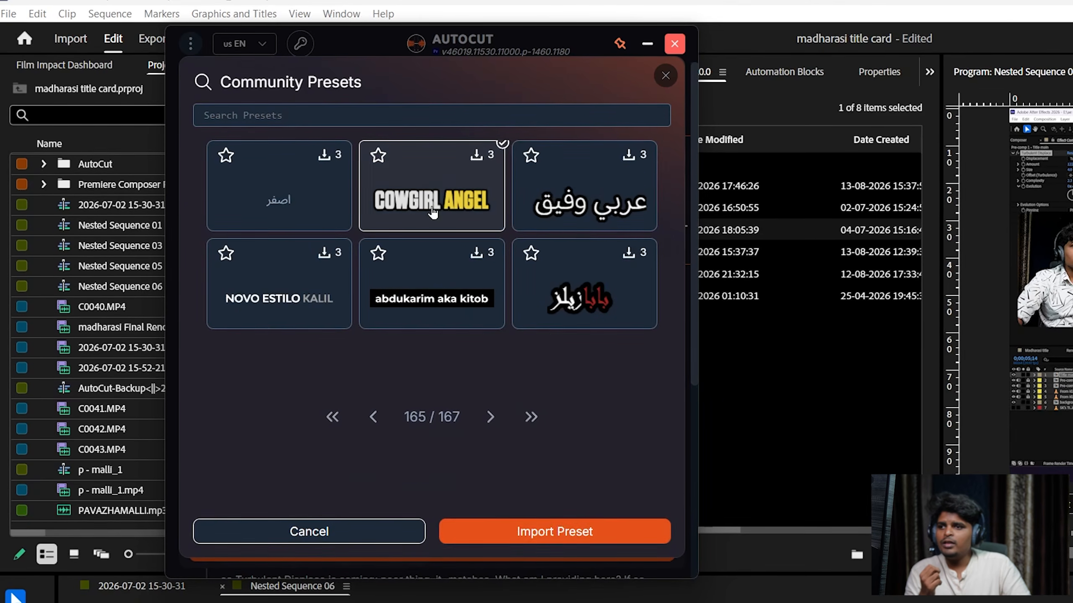
click(557, 532)
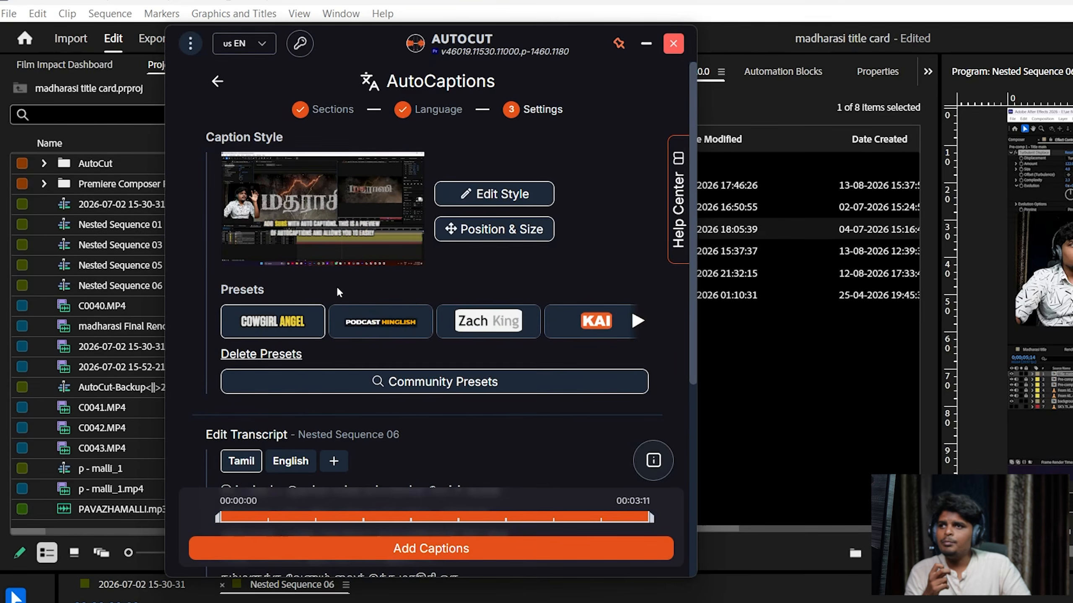
Step: Edit the caption style and change its font to Anton - Regular
click(495, 195)
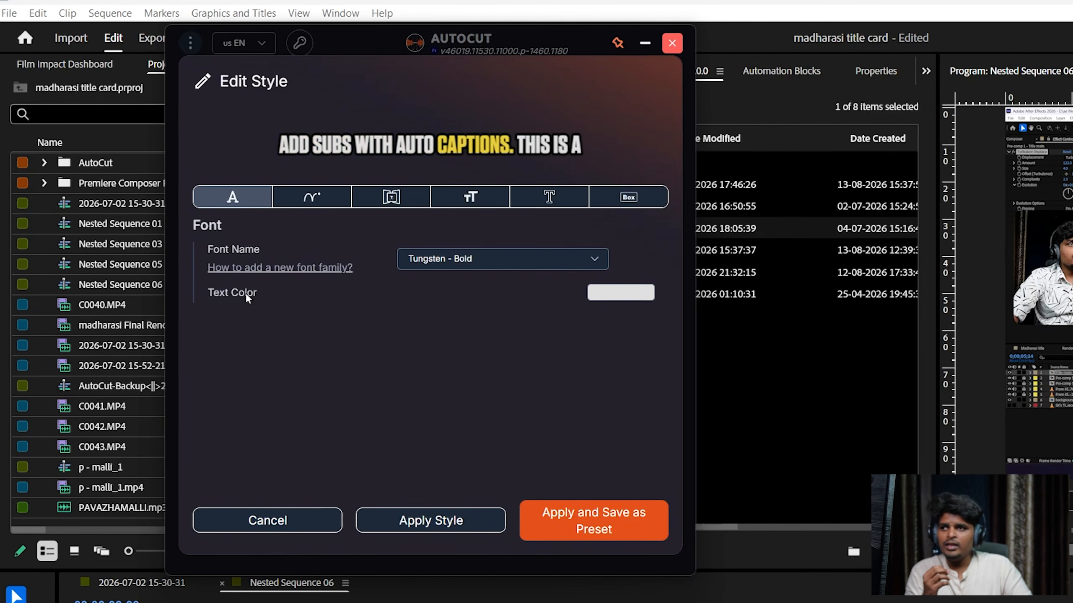
click(459, 259)
scroll(472, 397, down, 2)
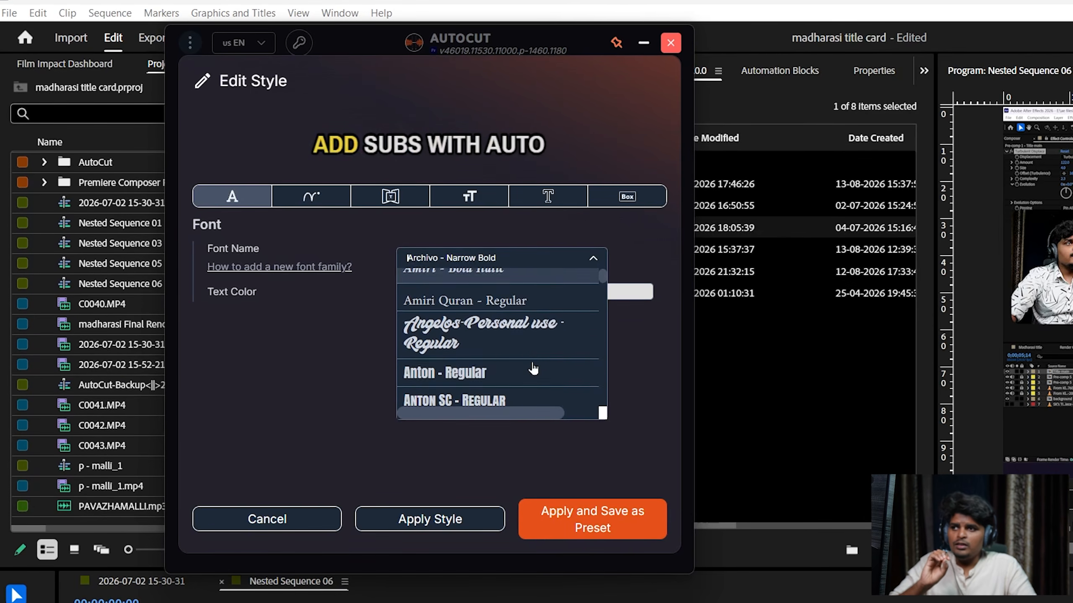
click(530, 367)
Step: Review the caption animation settings and recolor the word highlight, trying red before settling on green
click(330, 207)
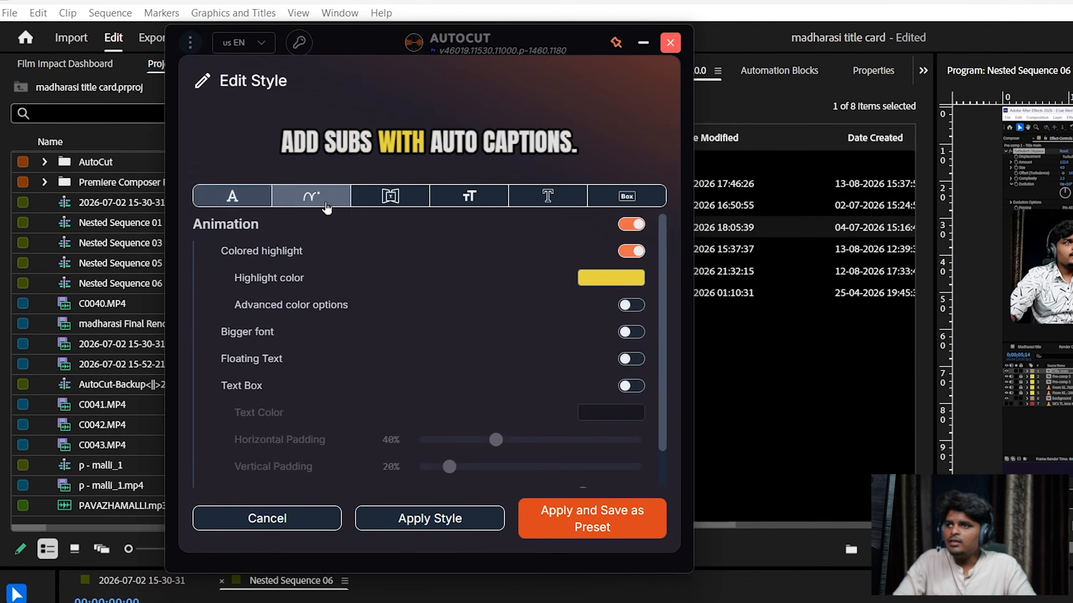
scroll(458, 359, down, 1)
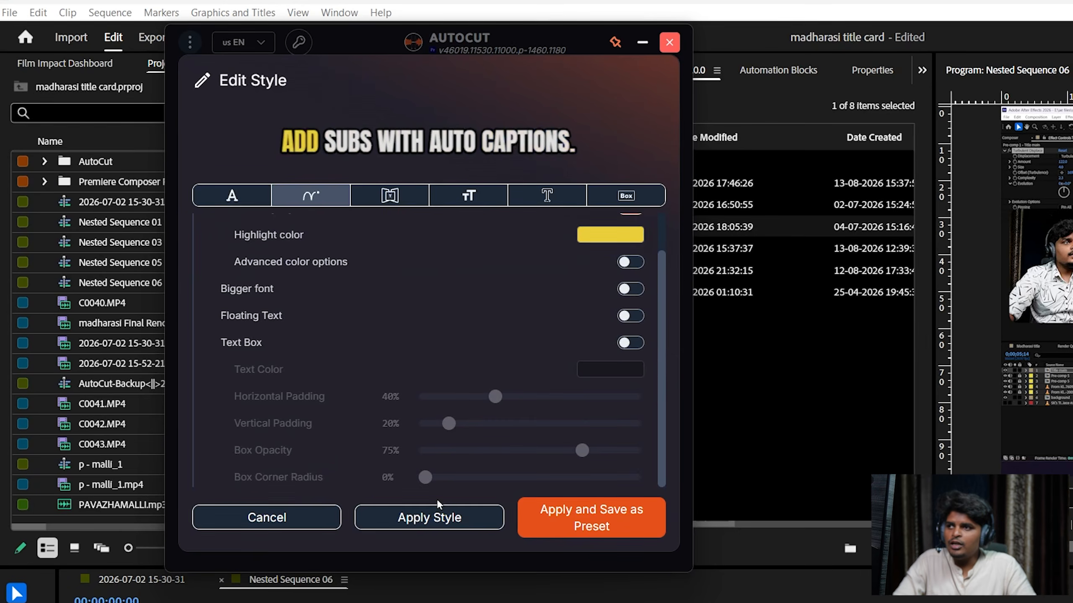
scroll(399, 399, up, 1)
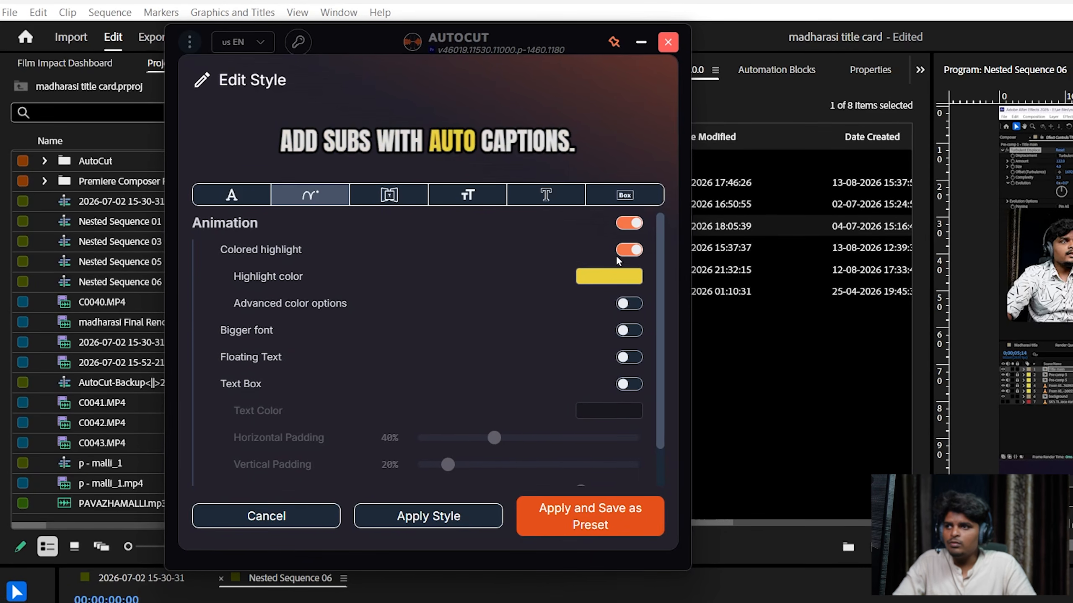
click(609, 276)
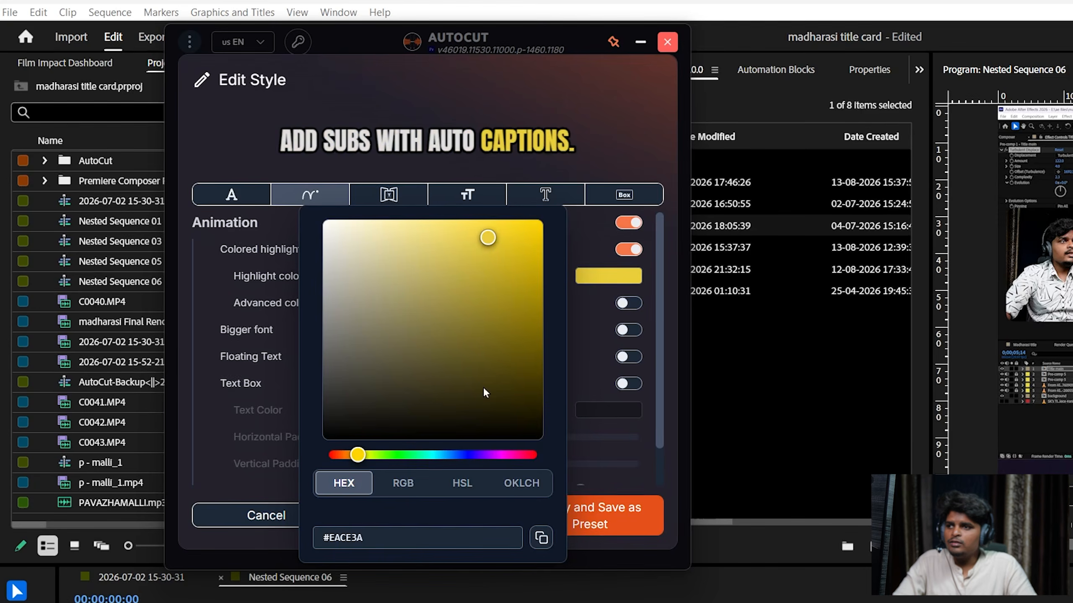
drag(339, 458, 321, 462)
click(373, 163)
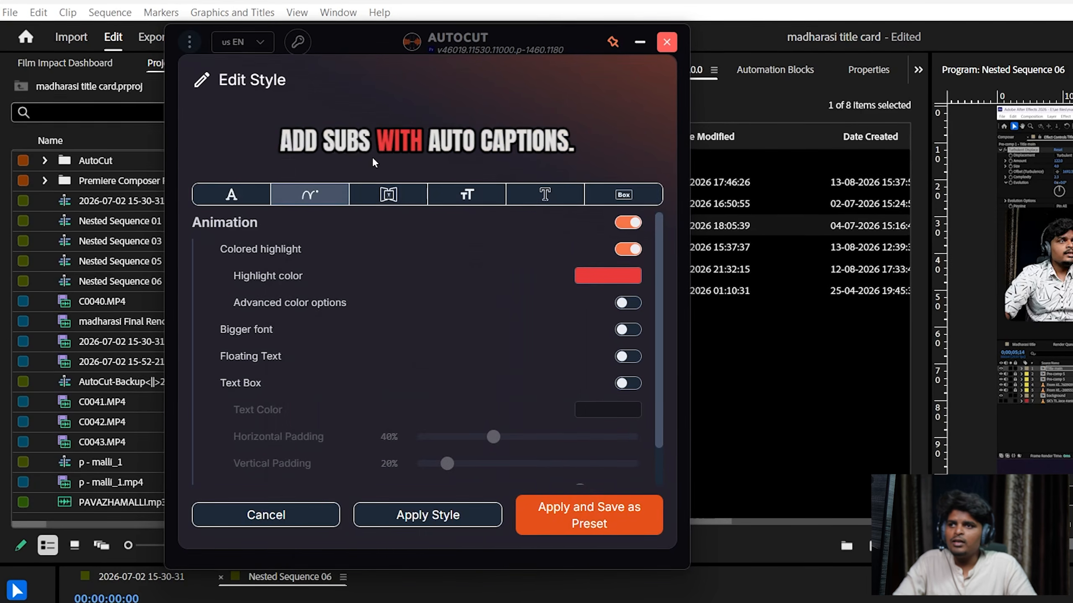
click(600, 278)
drag(356, 453, 388, 464)
Step: Turn off the Zoom In effect in the caption transition settings
click(389, 198)
click(392, 202)
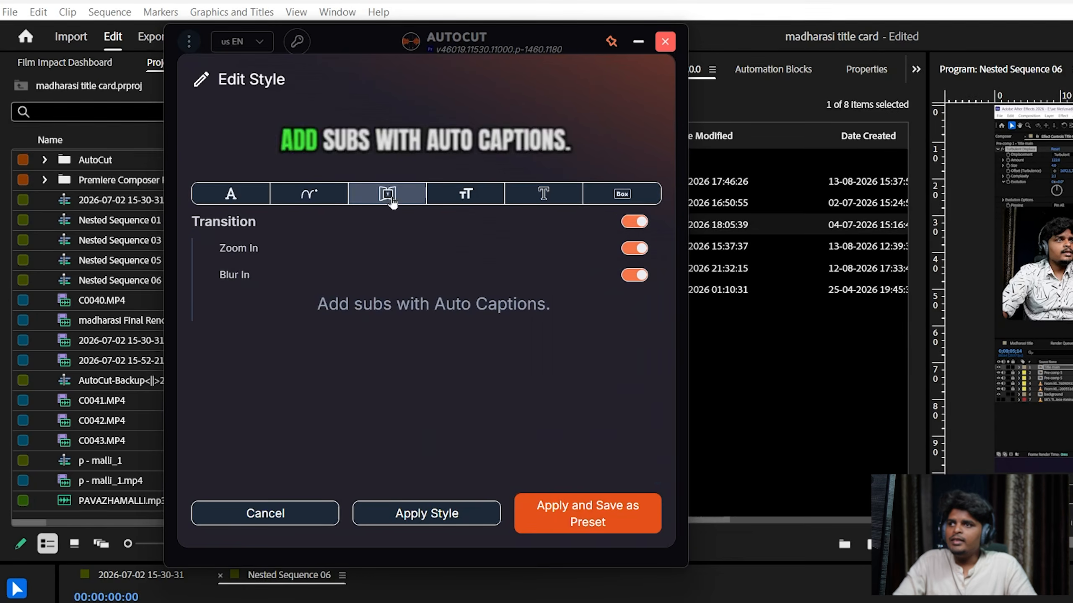
click(631, 252)
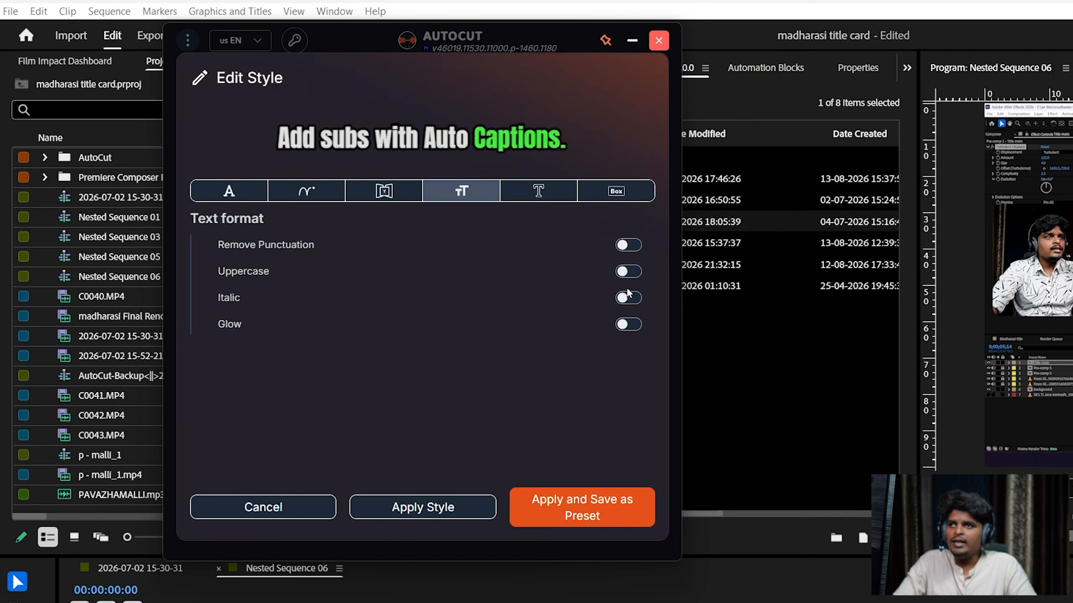
Step: Try the Italic and Glow text formats on the captions, leaving only Uppercase turned on
click(628, 325)
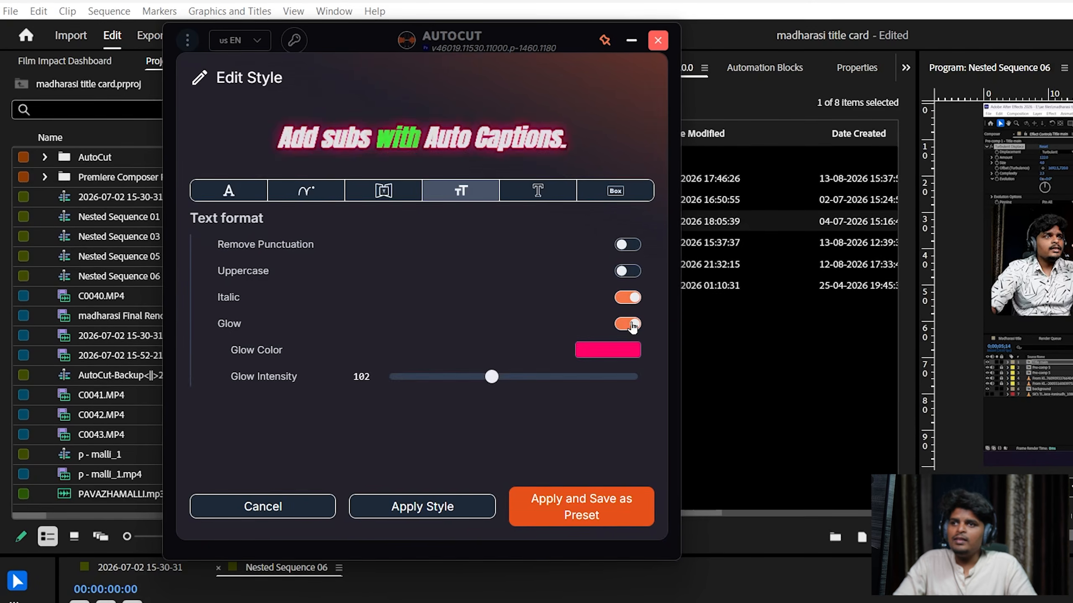
click(628, 324)
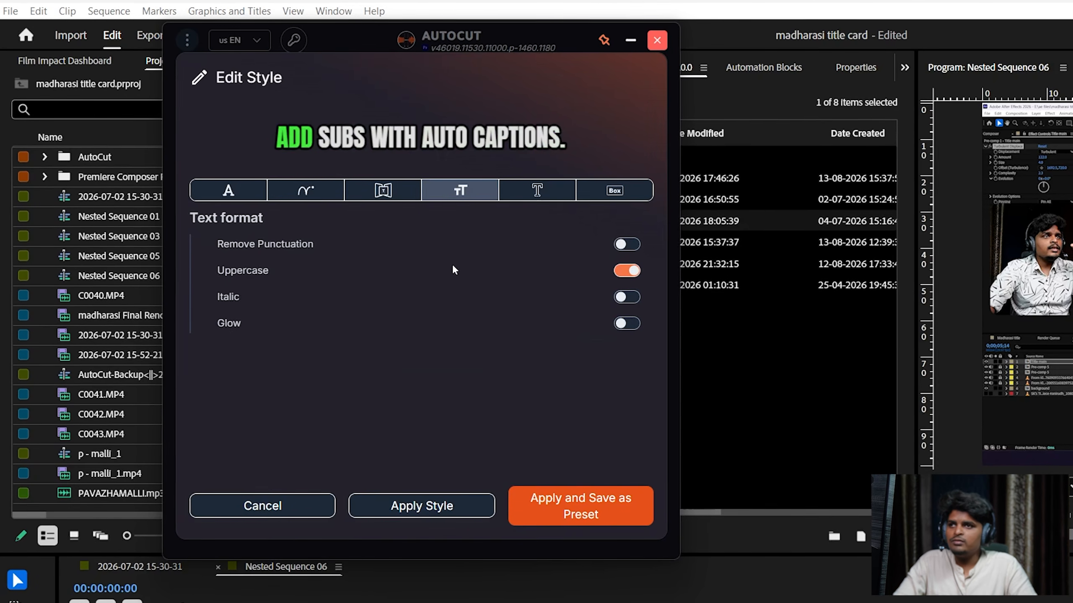
Step: Check the caption outline settings and turn on the text box behind the captions
click(543, 199)
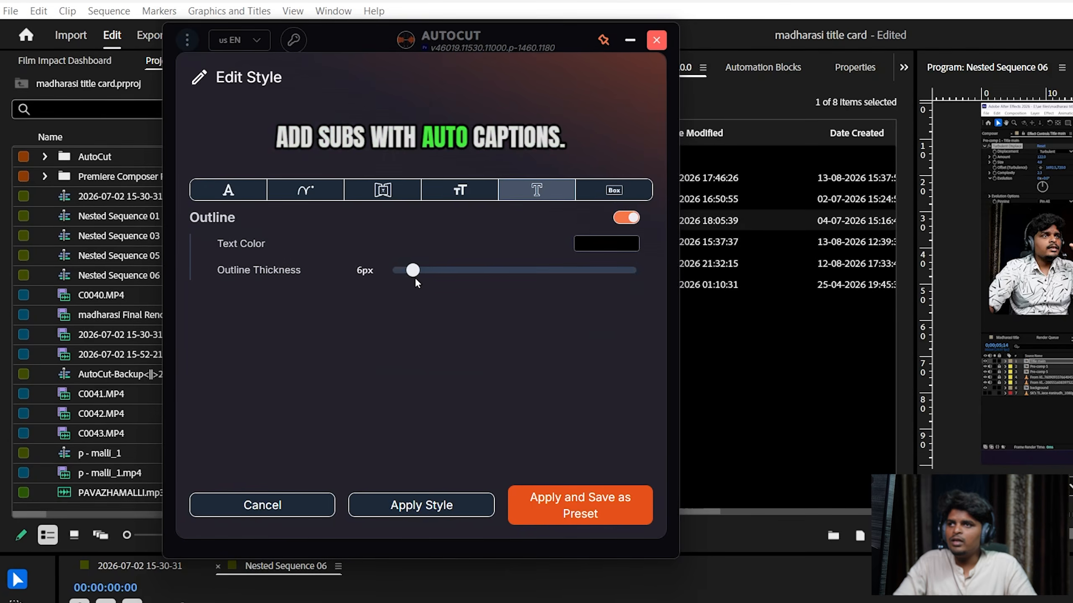
click(612, 189)
click(625, 217)
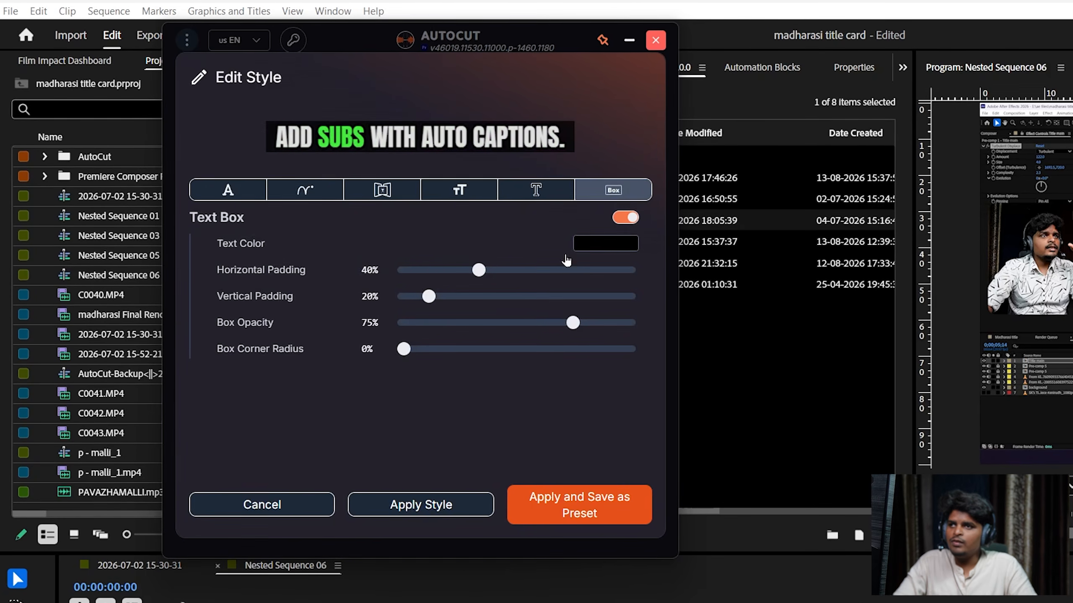
Step: Apply the caption style and save it as a public preset named Editor friend
click(544, 507)
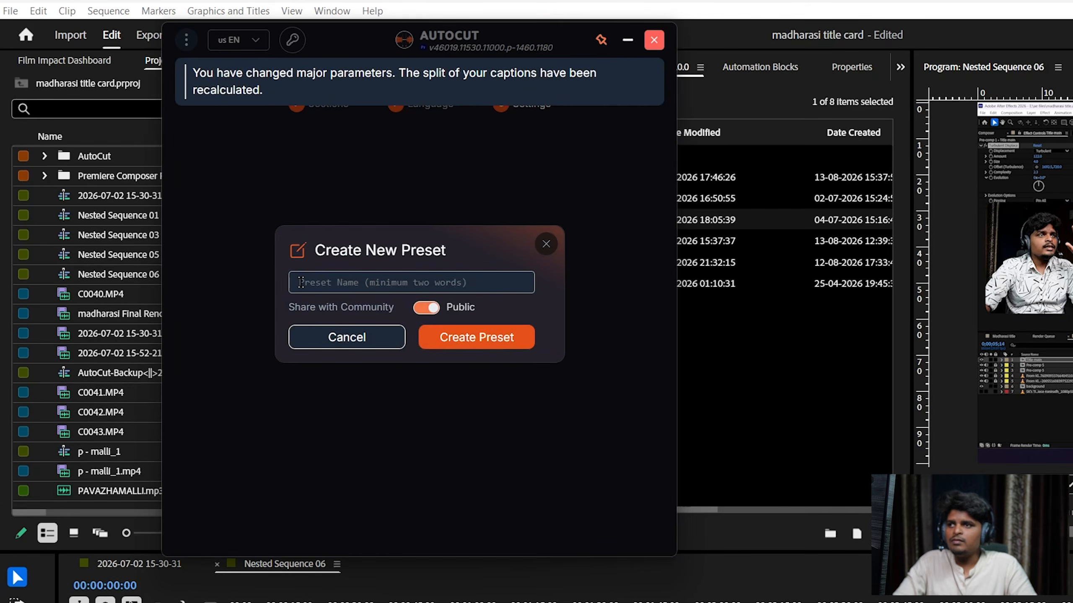
text(Editor friend)
key(Return)
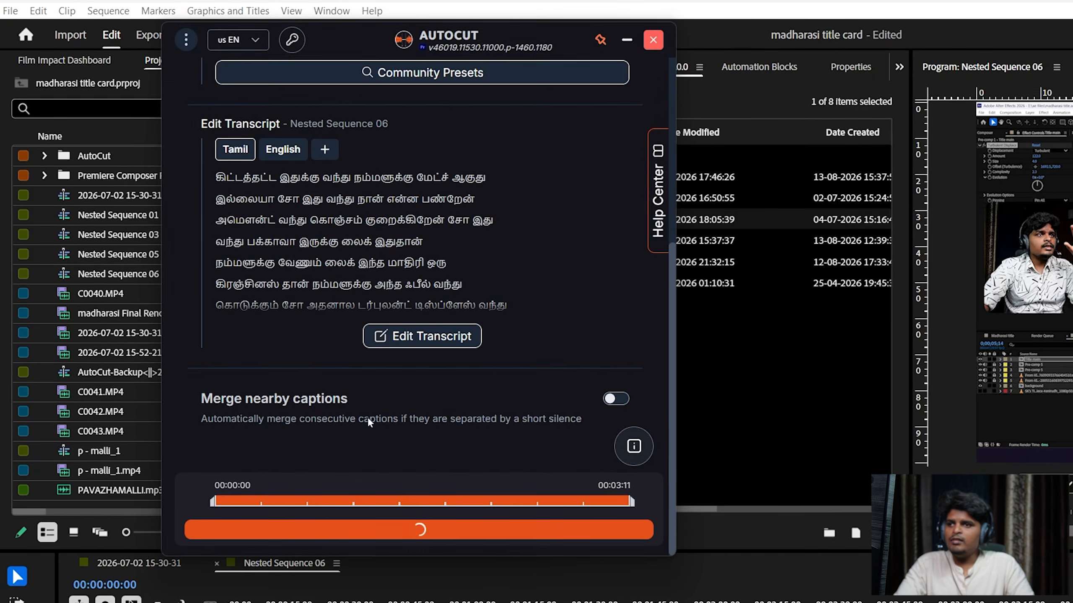
Step: Enable merging of nearby captions at 3000 ms and add the Tamil captions to the sequence
click(615, 398)
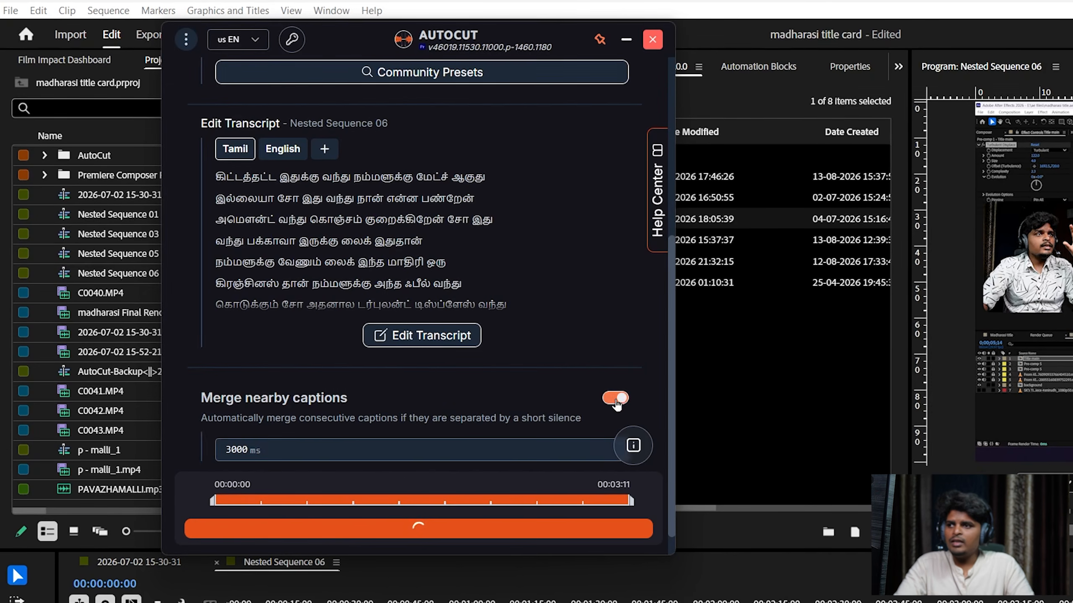
scroll(603, 408, down, 1)
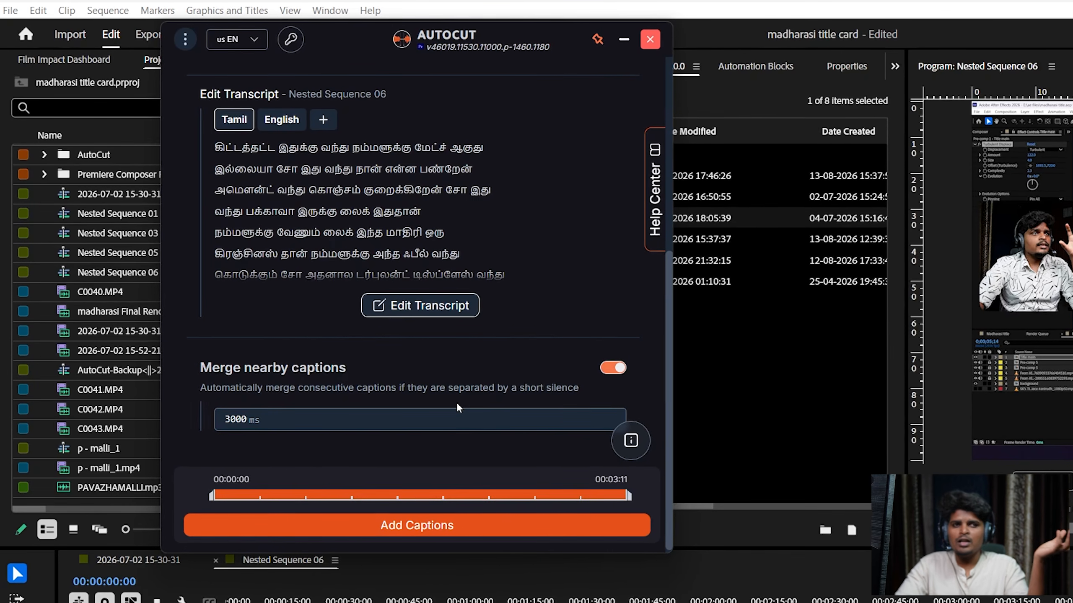
scroll(480, 448, up, 5)
scroll(480, 452, down, 5)
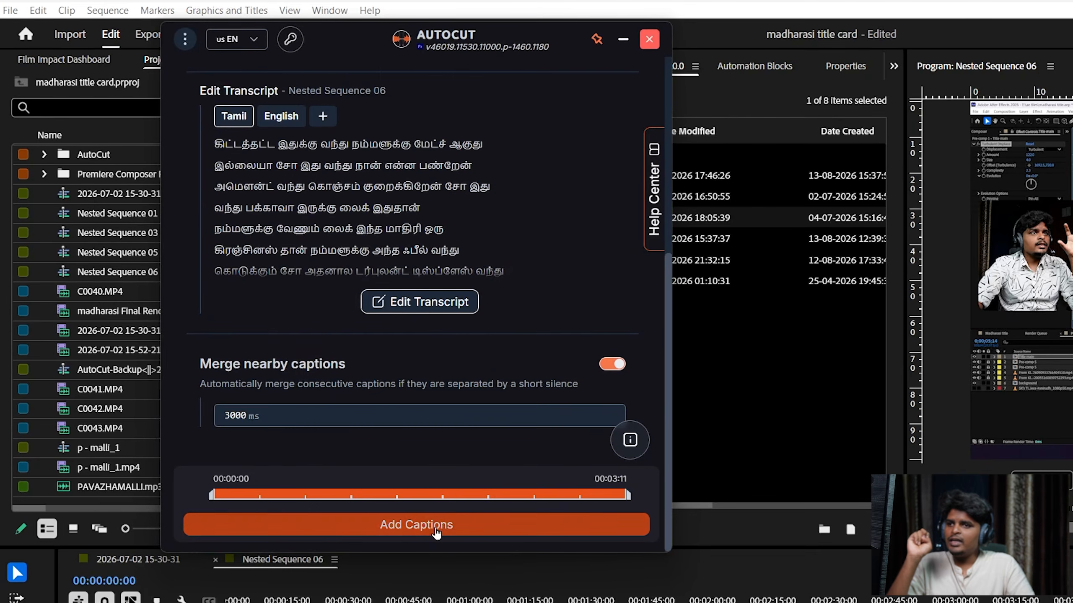
click(435, 527)
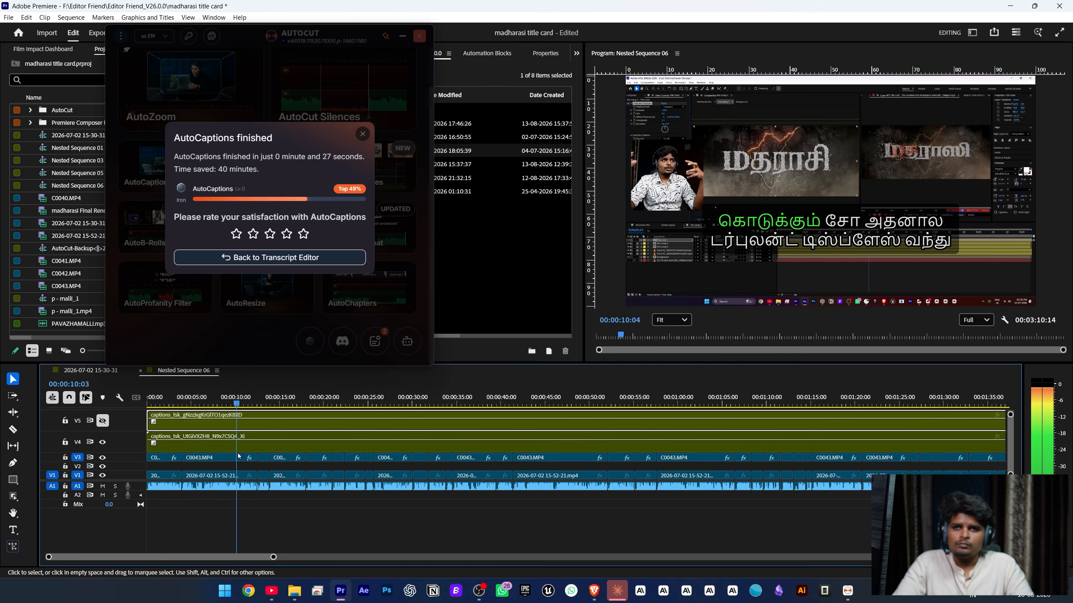
Step: Open the Tamil captions sequence on V4, select all the caption text clips on V3 and change their font
click(213, 447)
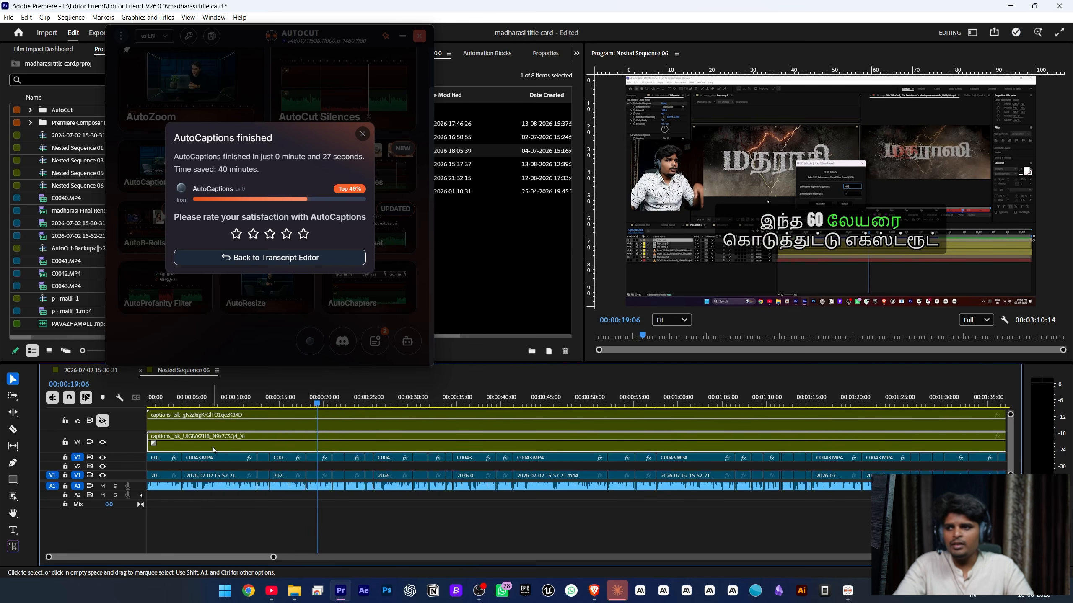
double_click(213, 447)
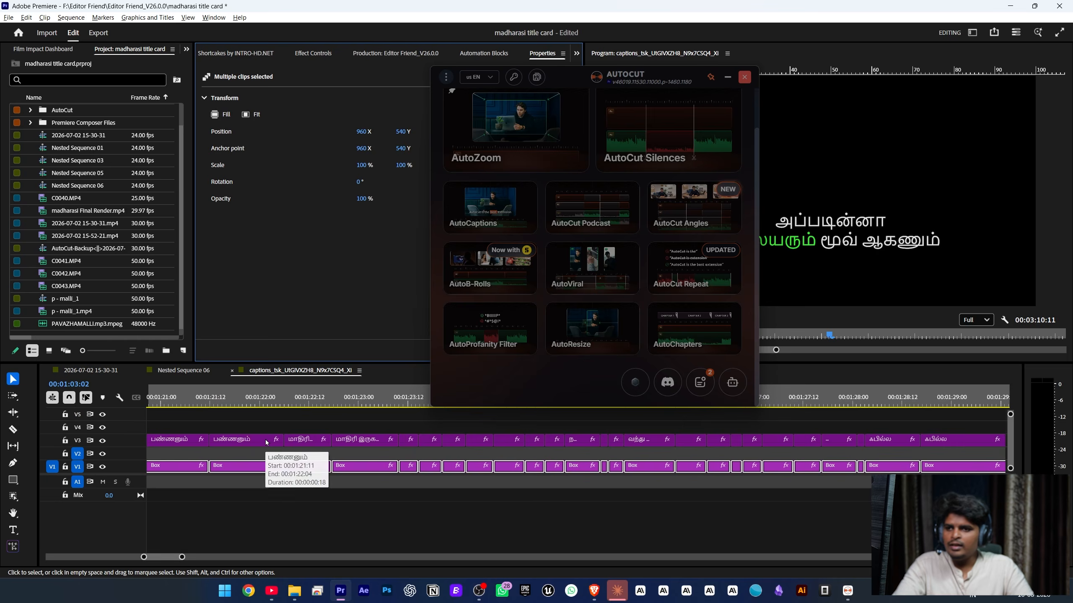
scroll(267, 442, down, 15)
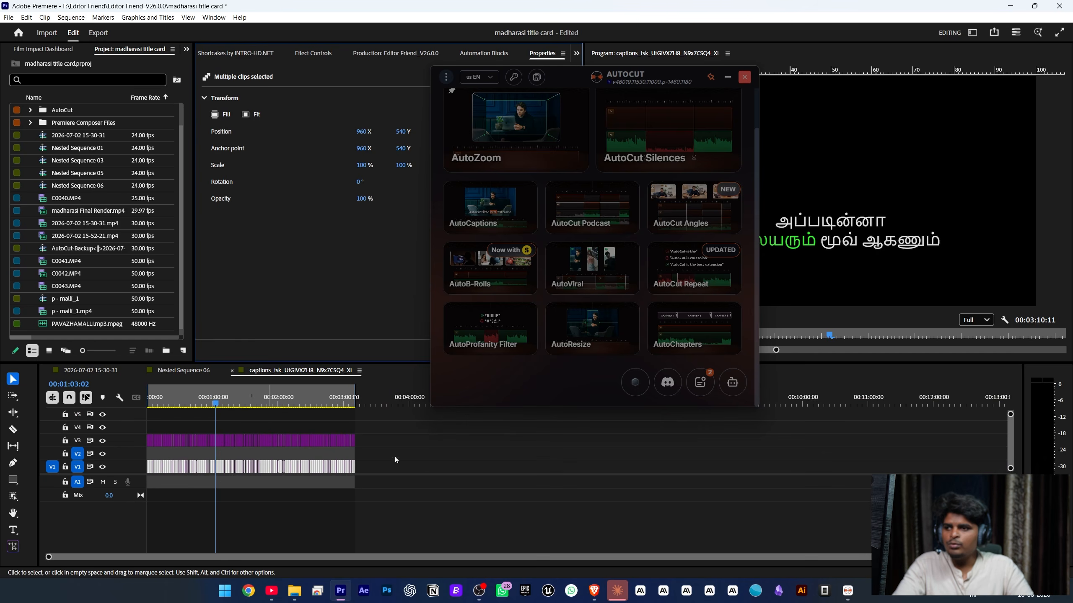
drag(408, 452, 1, 430)
drag(230, 208, 229, 208)
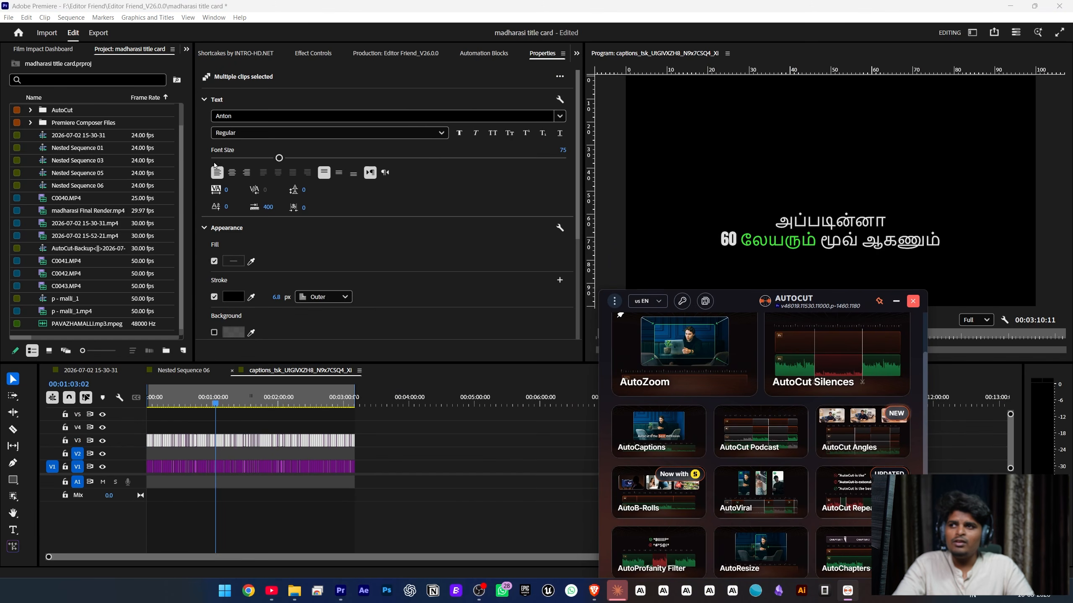
click(403, 238)
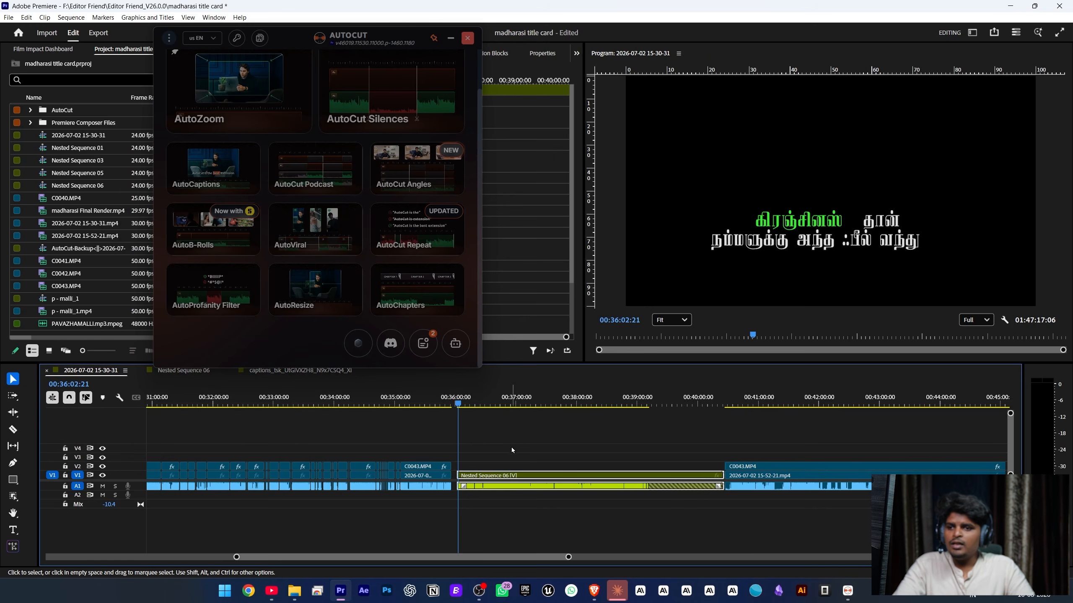
Step: Open the captions sequence on V5 of Nested Sequence 06, save the project and preview the English captions in Nested Sequence 06
double_click(512, 479)
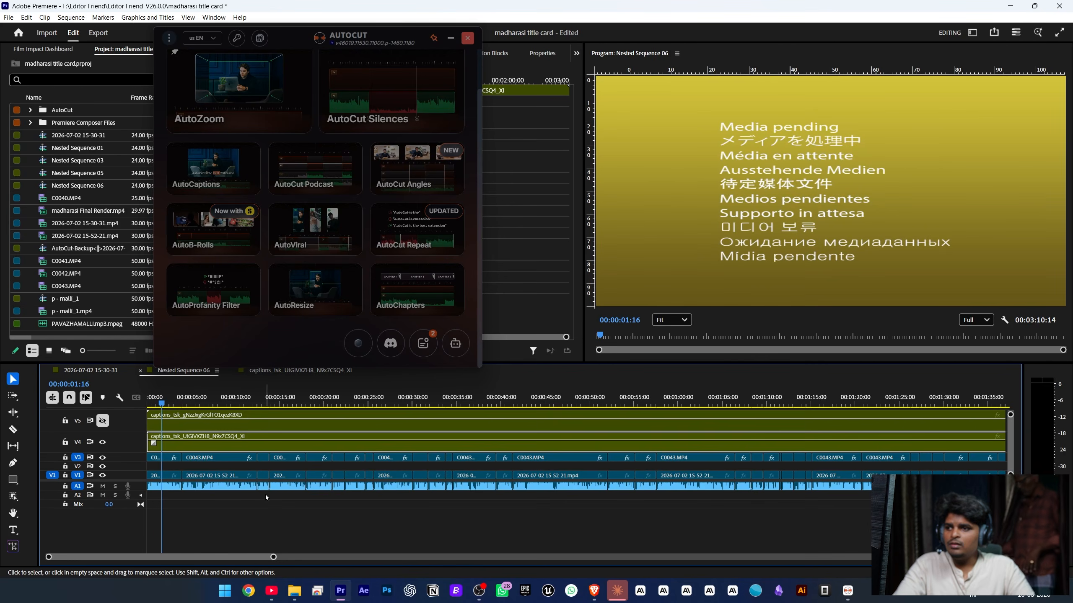
double_click(188, 423)
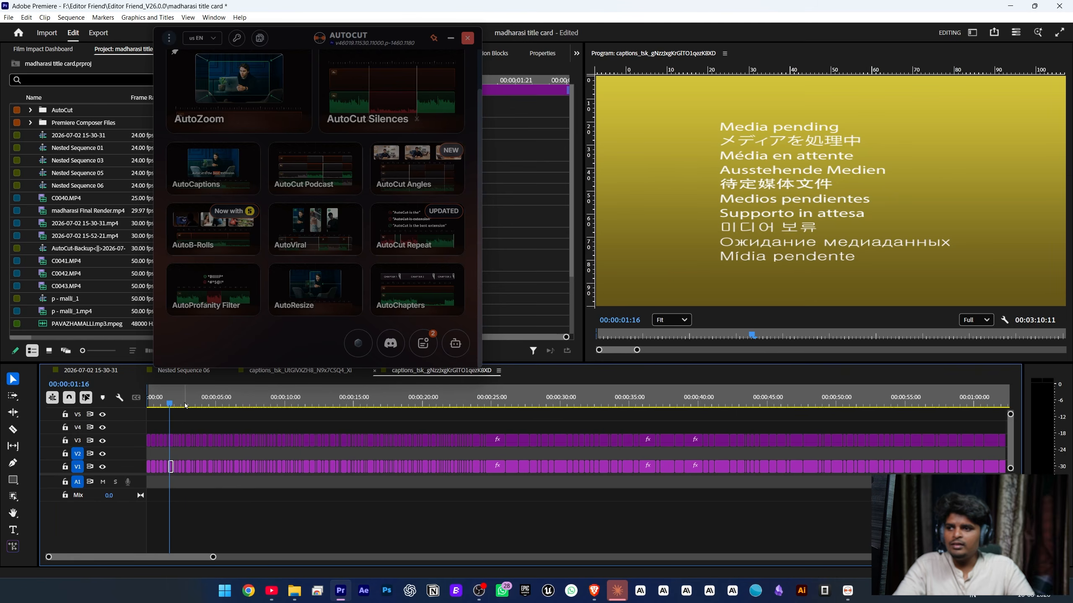
key(ctrl+s)
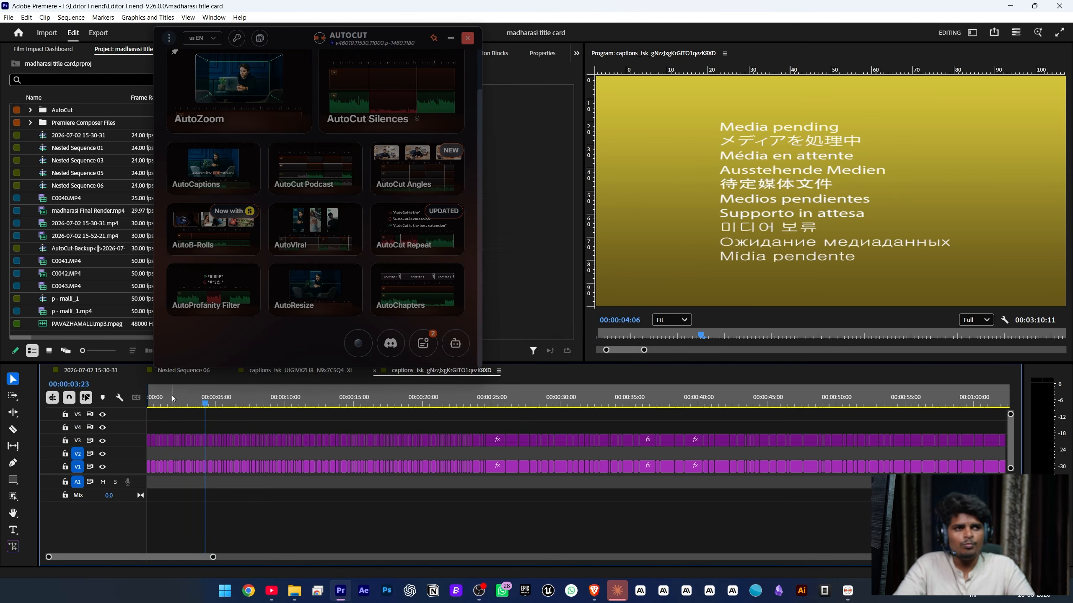
click(319, 370)
click(183, 370)
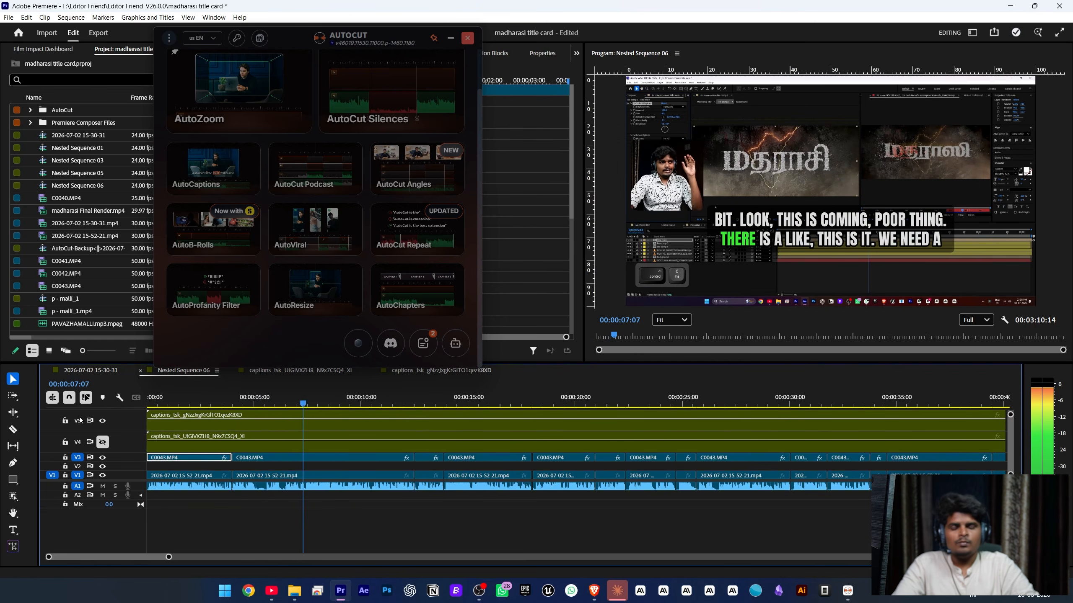
key(space)
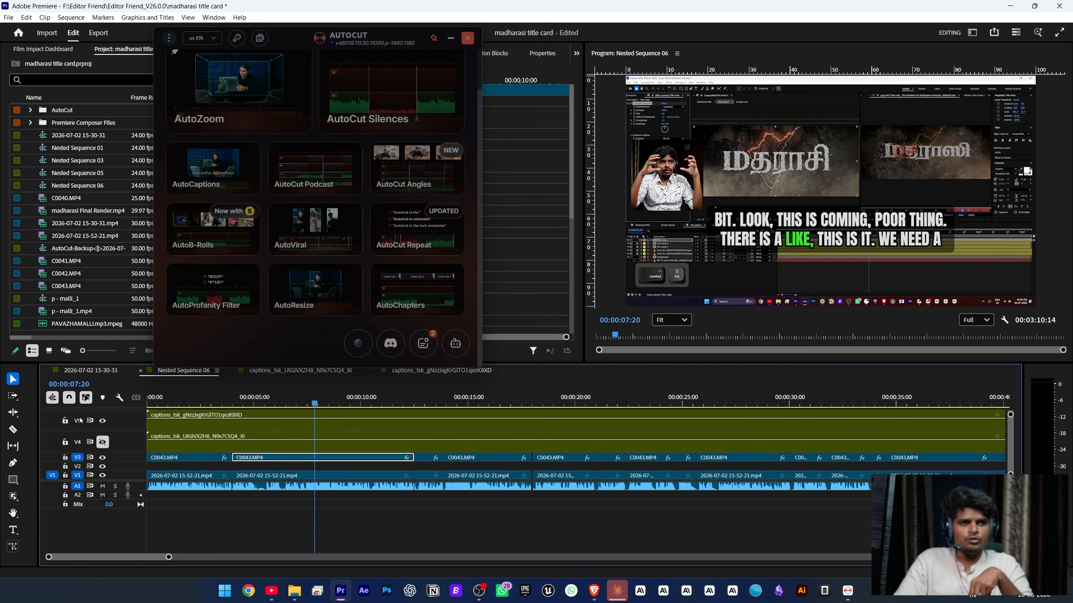
Step: Start AutoProfanity Filter on the entire timeline with Tamil as the audio language
click(221, 302)
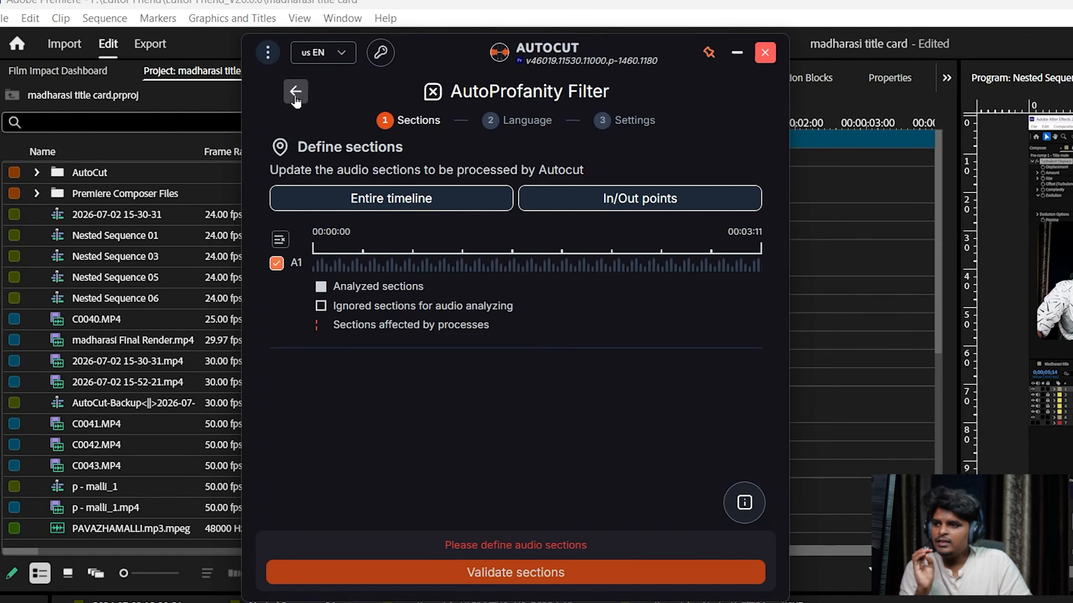
click(296, 92)
click(359, 537)
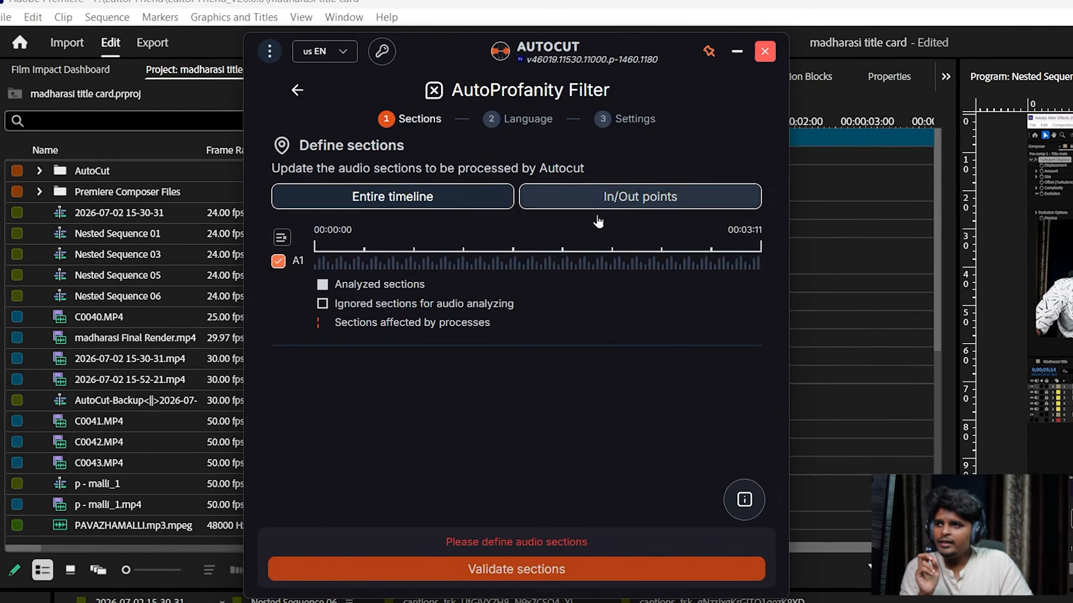
click(392, 197)
click(513, 569)
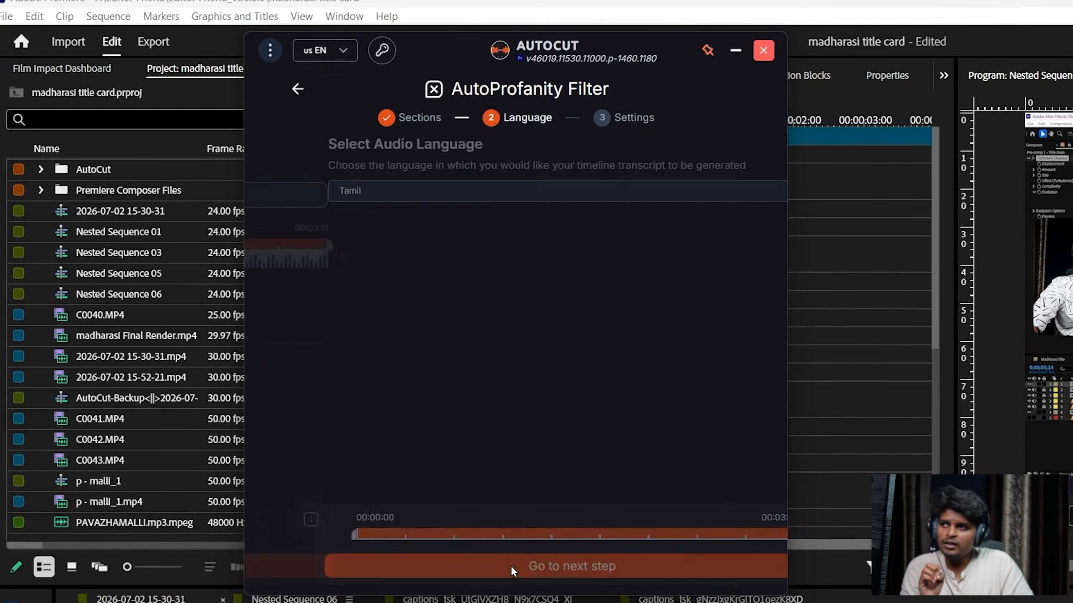
click(422, 561)
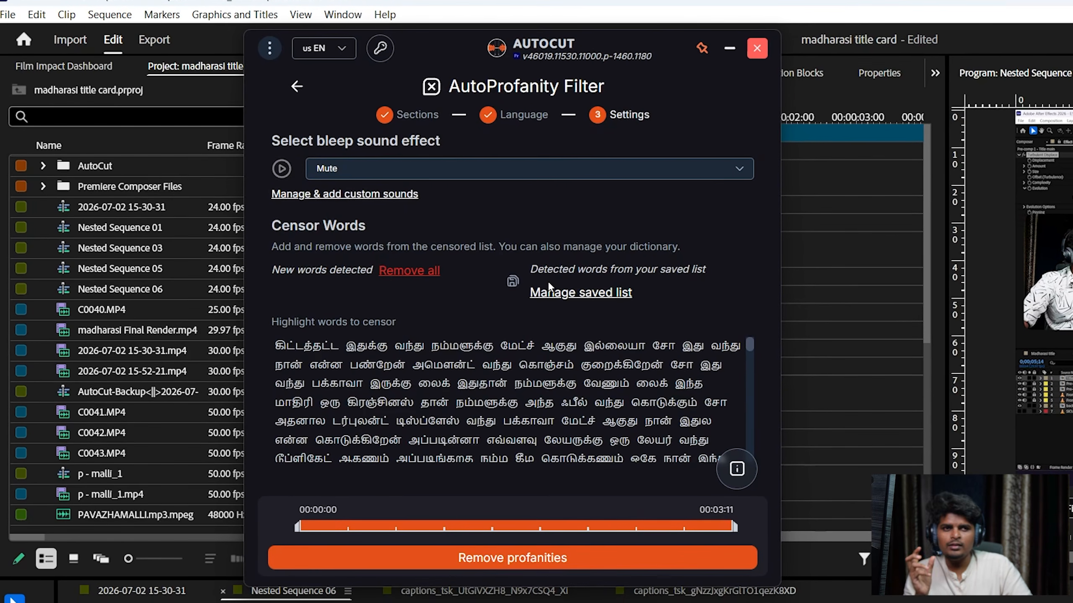
Step: Add the word சோ to the saved swear words list
click(556, 293)
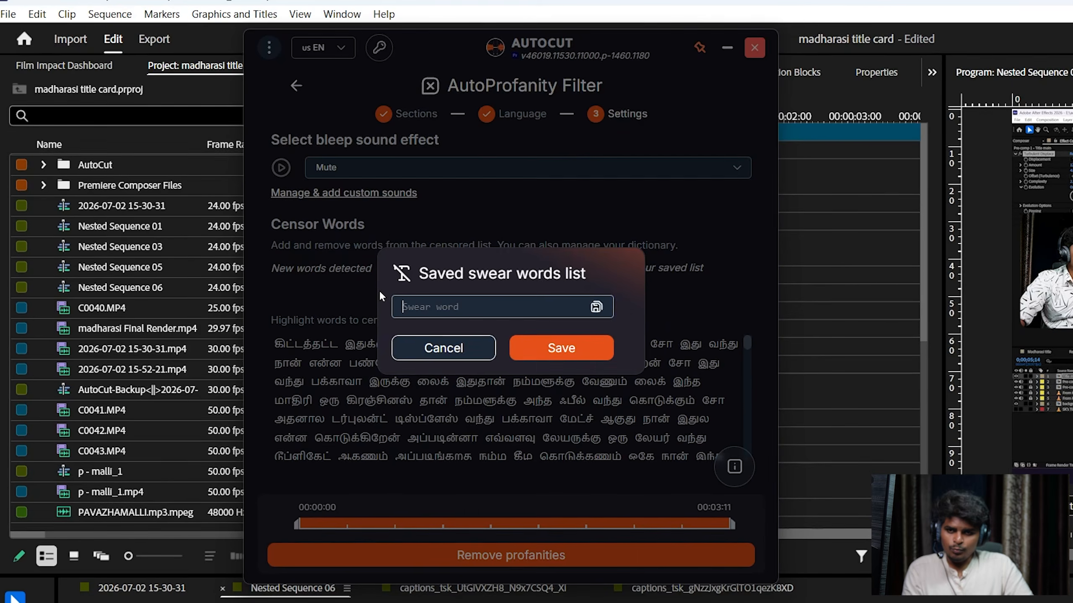
text(so)
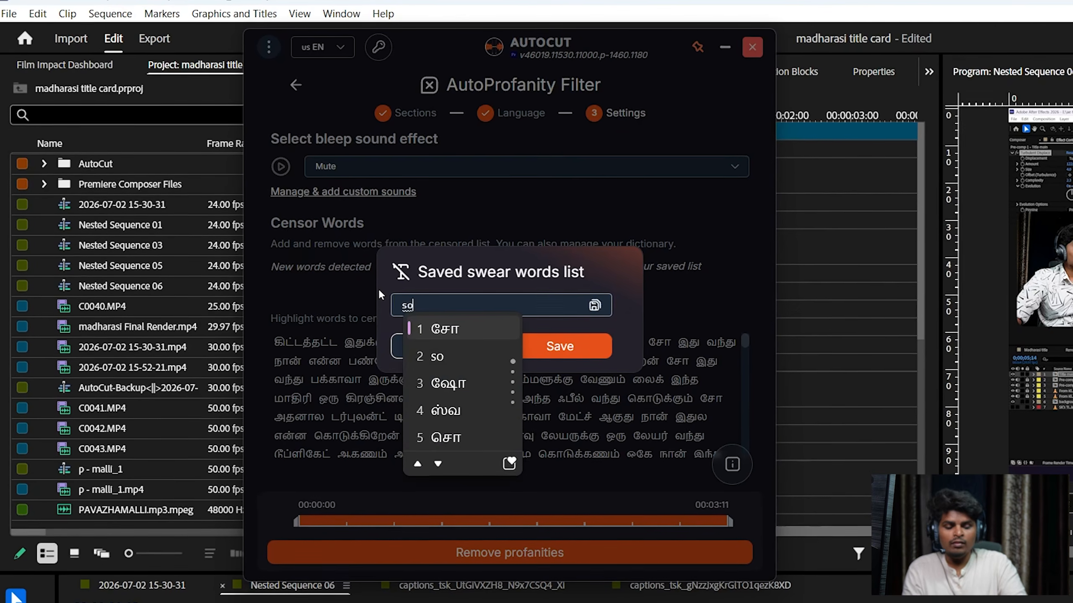
key(space)
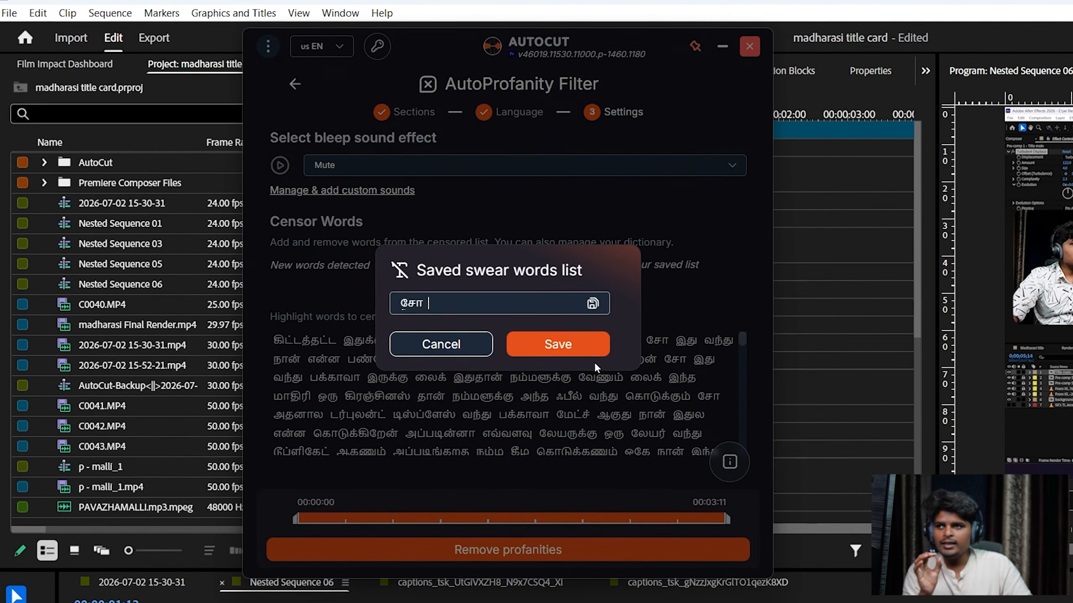
click(589, 353)
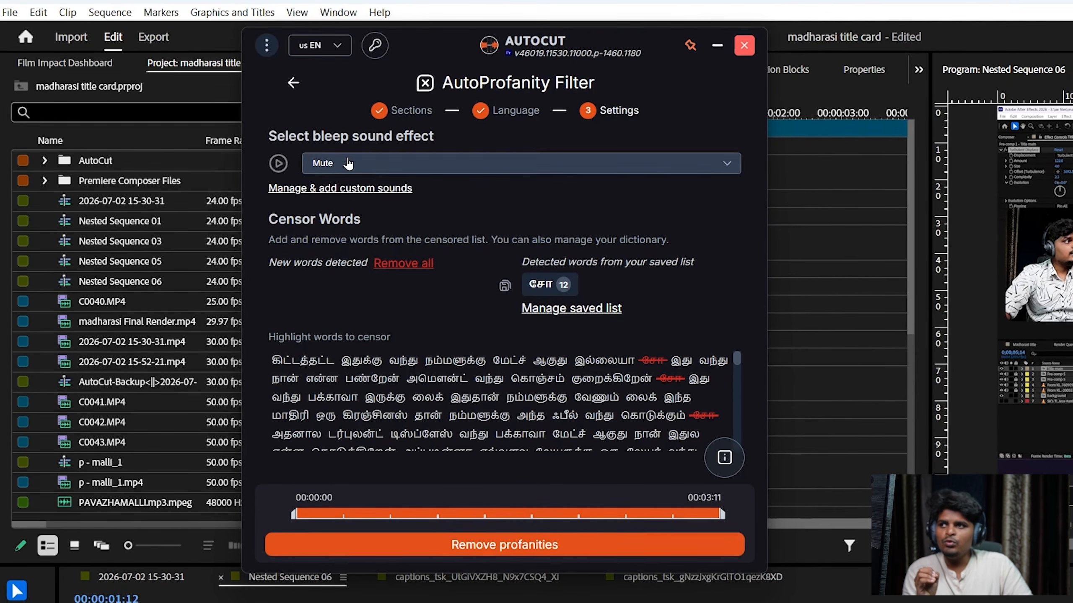
Step: Set the bleep sound effect to Bleep 1 and check the manager for custom sounds
click(348, 164)
click(329, 203)
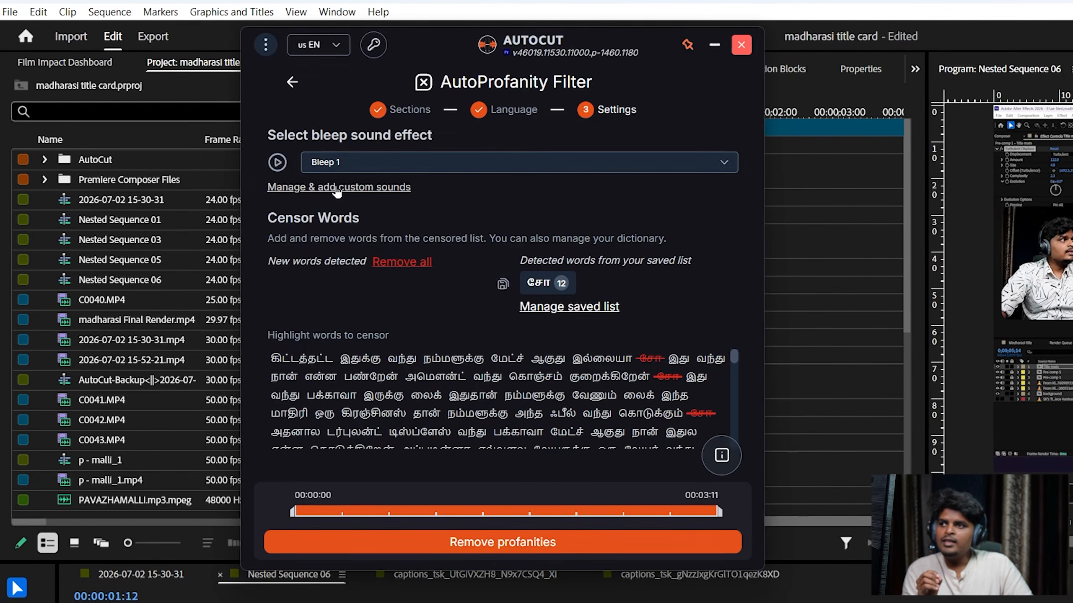
click(337, 189)
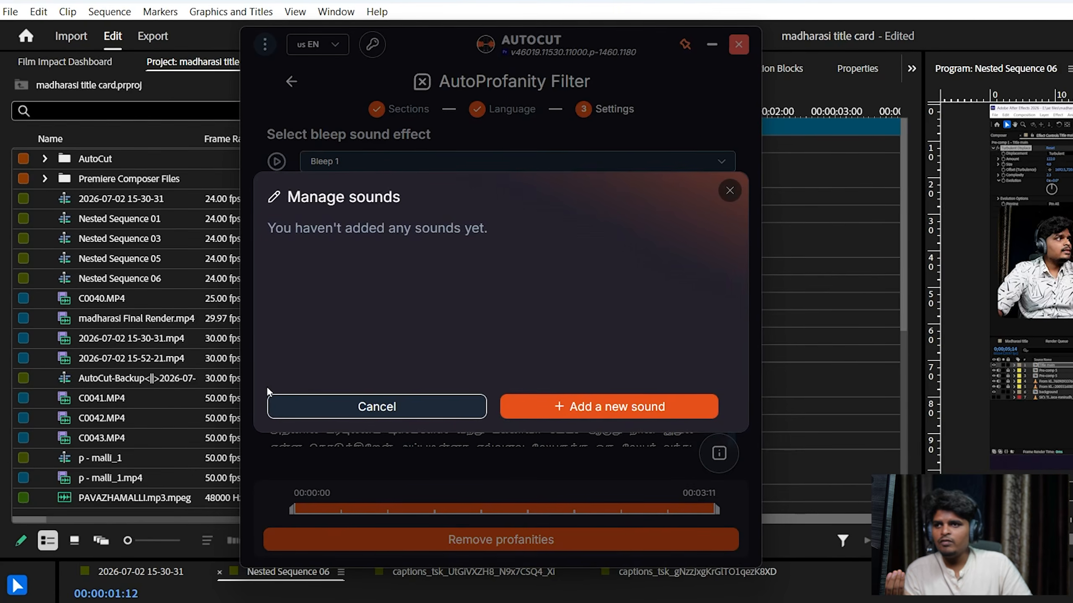
click(729, 191)
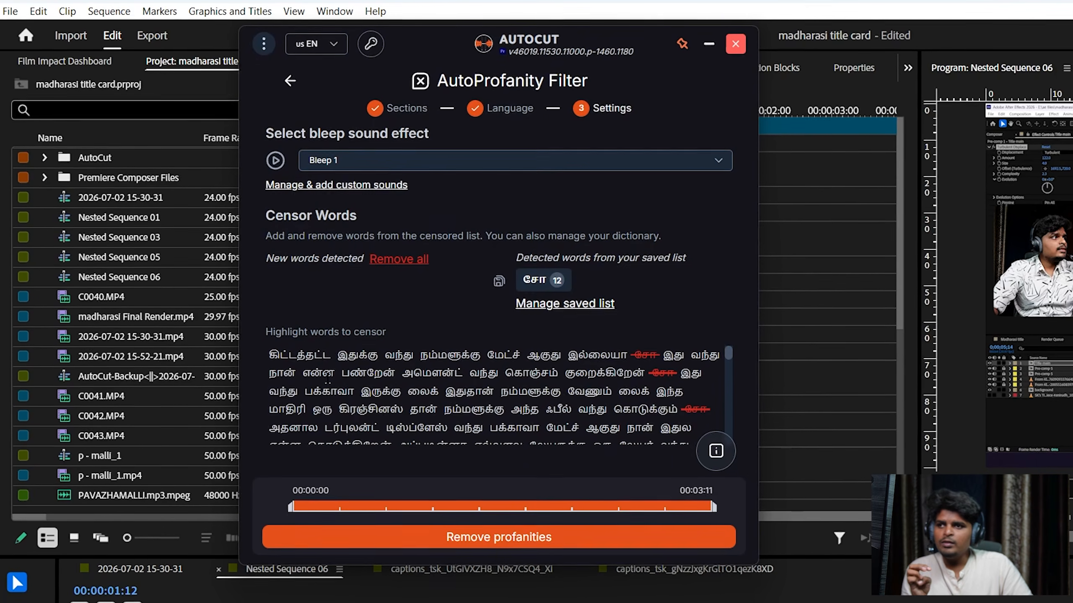
Step: Review the words marked for censoring in the Tamil transcript and remove the profanities
scroll(387, 387, down, 5)
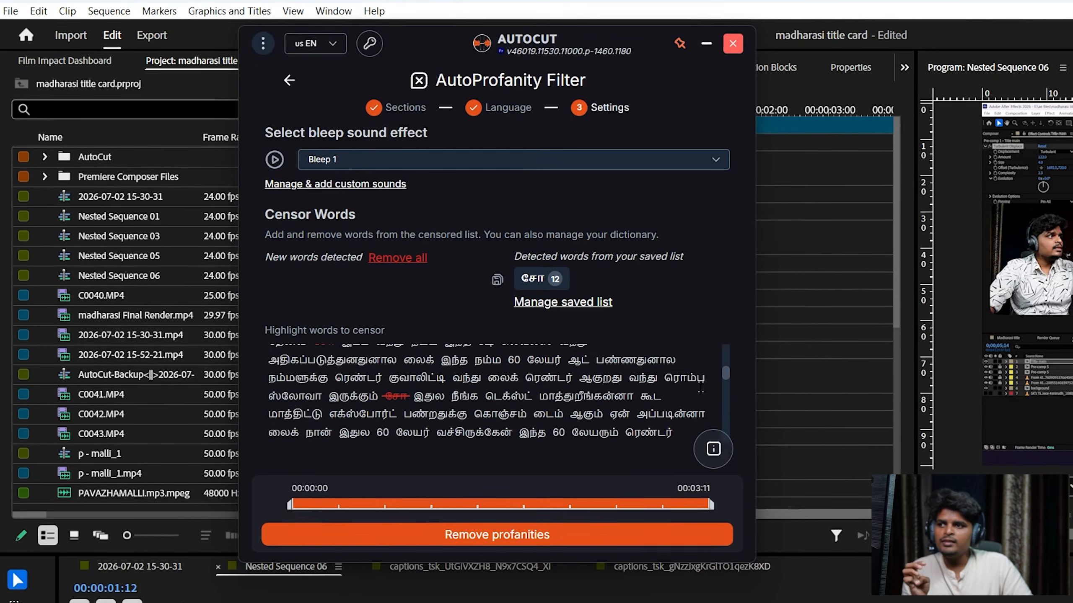
drag(409, 397, 384, 397)
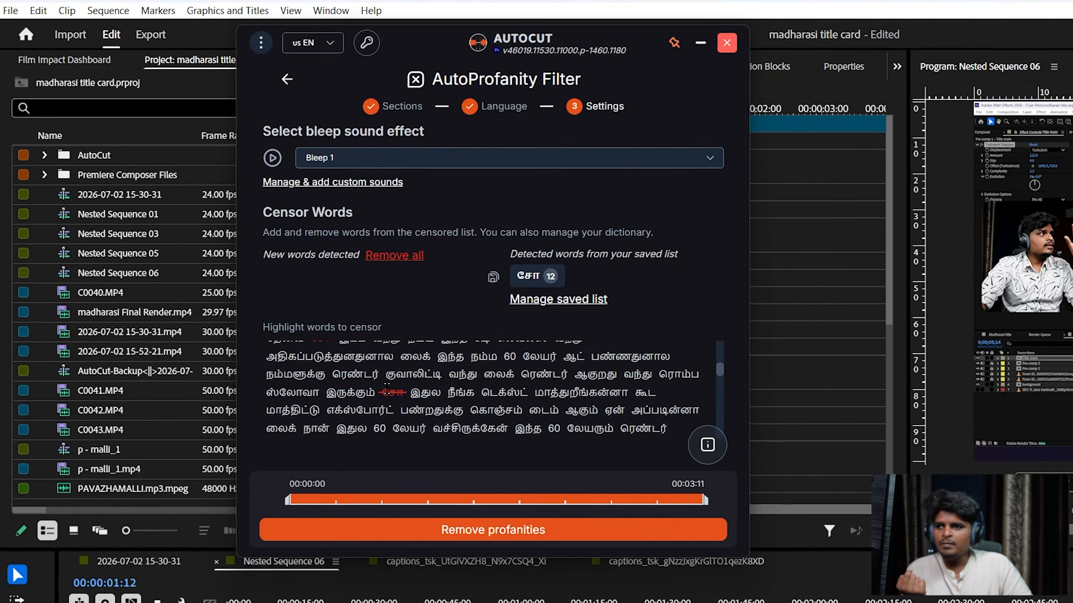
scroll(548, 417, down, 3)
click(493, 528)
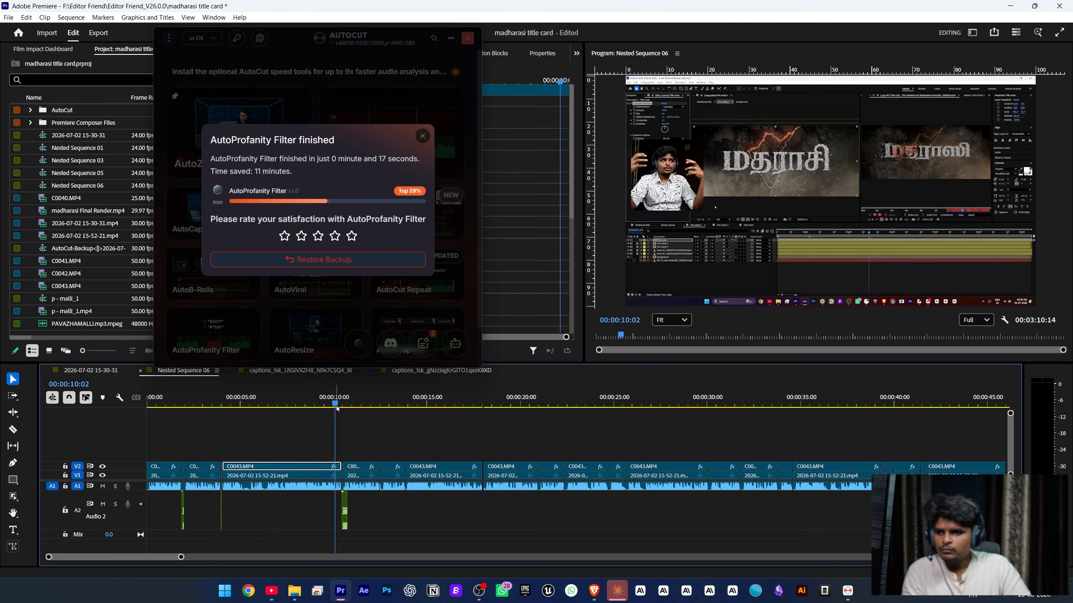
Step: Examine the added bleep clips on the Audio 2 track of Nested Sequence 06, playing parts of it, and dismiss the completion report
scroll(358, 439, down, 4)
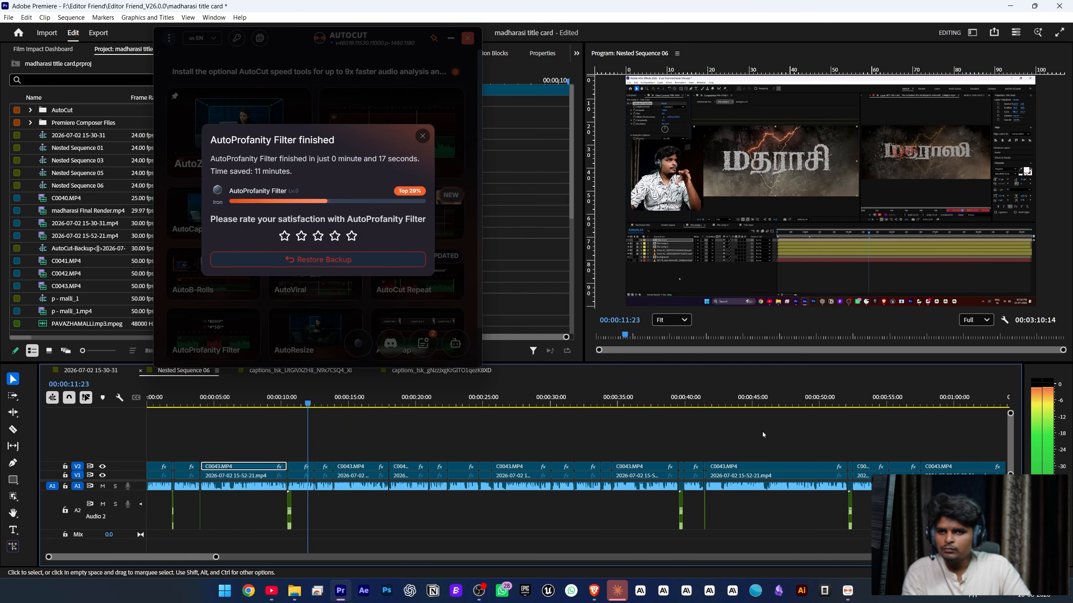
click(673, 406)
scroll(598, 459, up, 3)
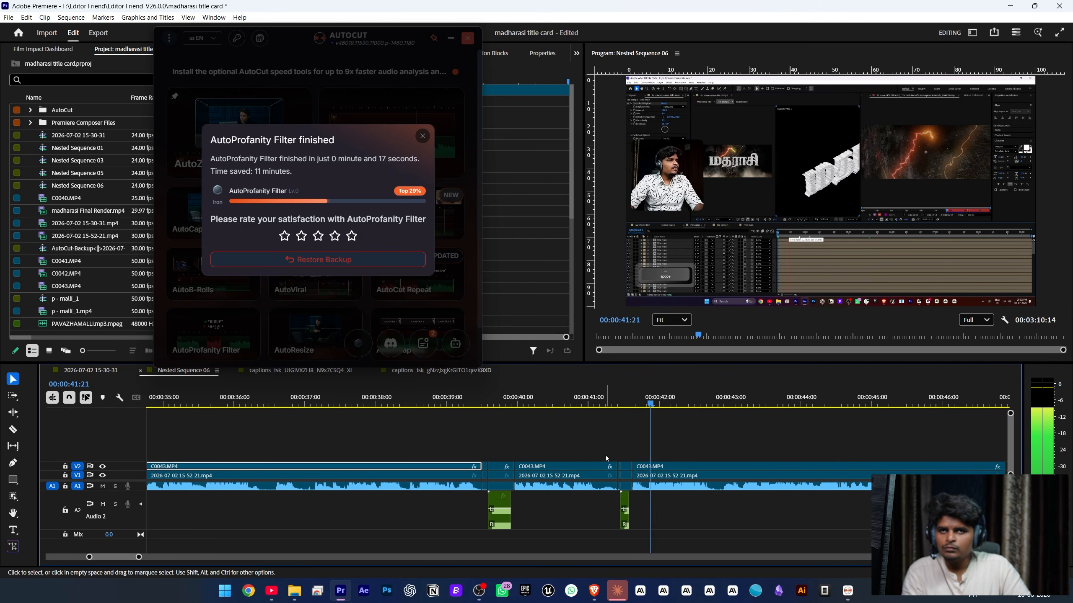
key(space)
scroll(554, 463, down, 4)
drag(753, 399, 715, 403)
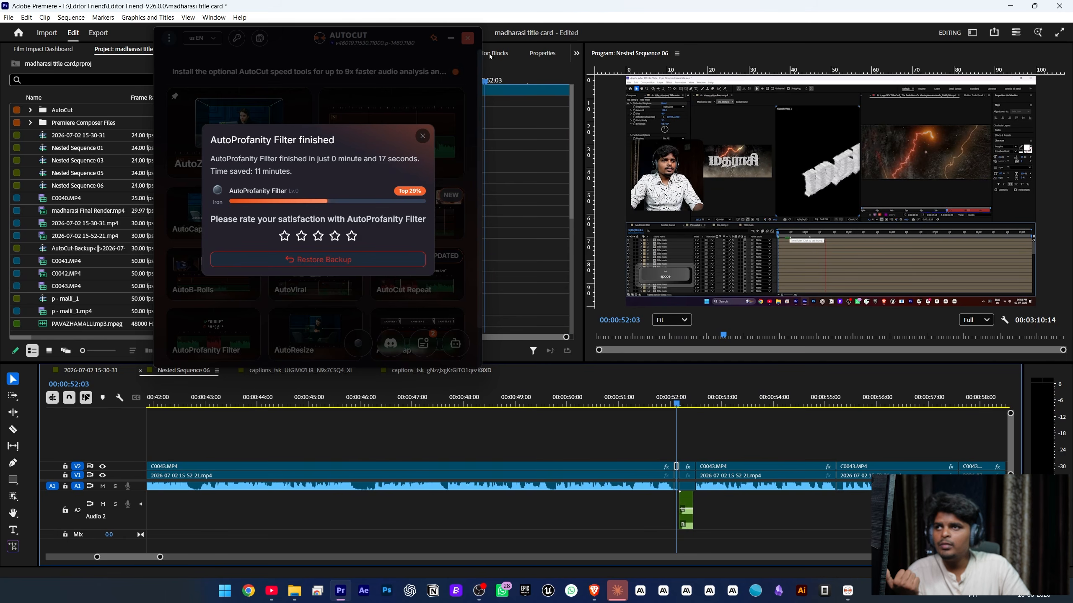
click(424, 137)
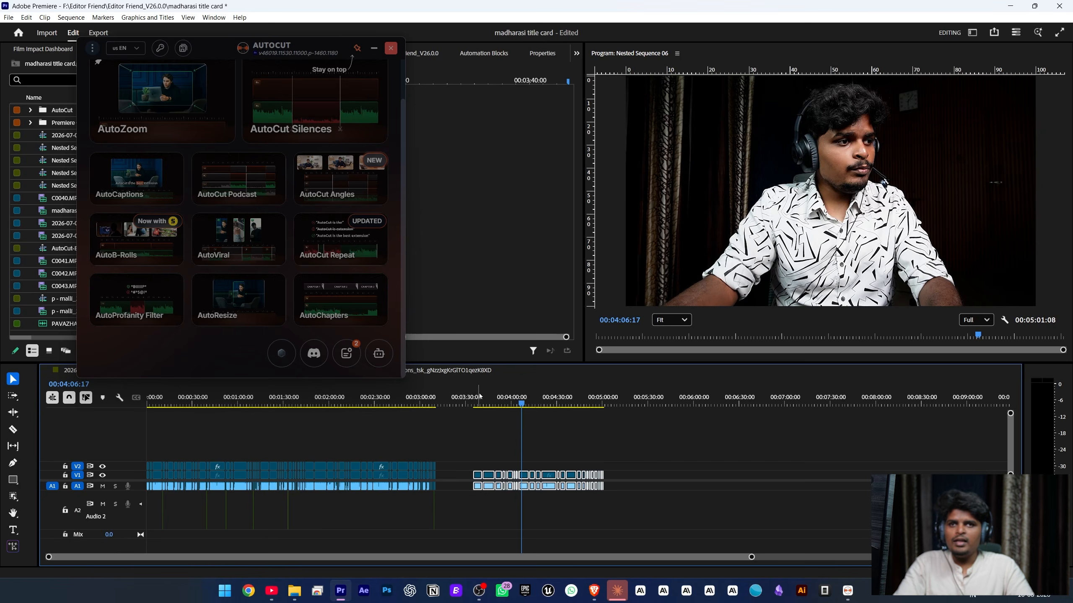
Step: Select the talking-head clips at the end of the timeline and start AutoResize using only the In/Out points
click(485, 403)
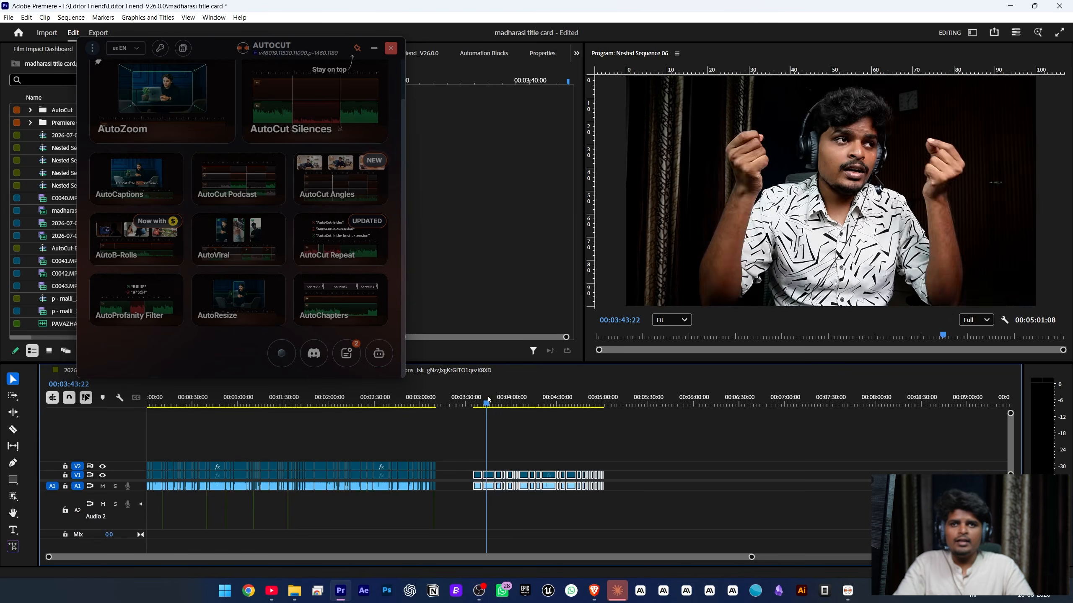
drag(486, 404, 486, 404)
drag(635, 437, 431, 498)
mouse_move(607, 450)
mouse_down()
mouse_move(445, 516)
mouse_move(468, 474)
mouse_up()
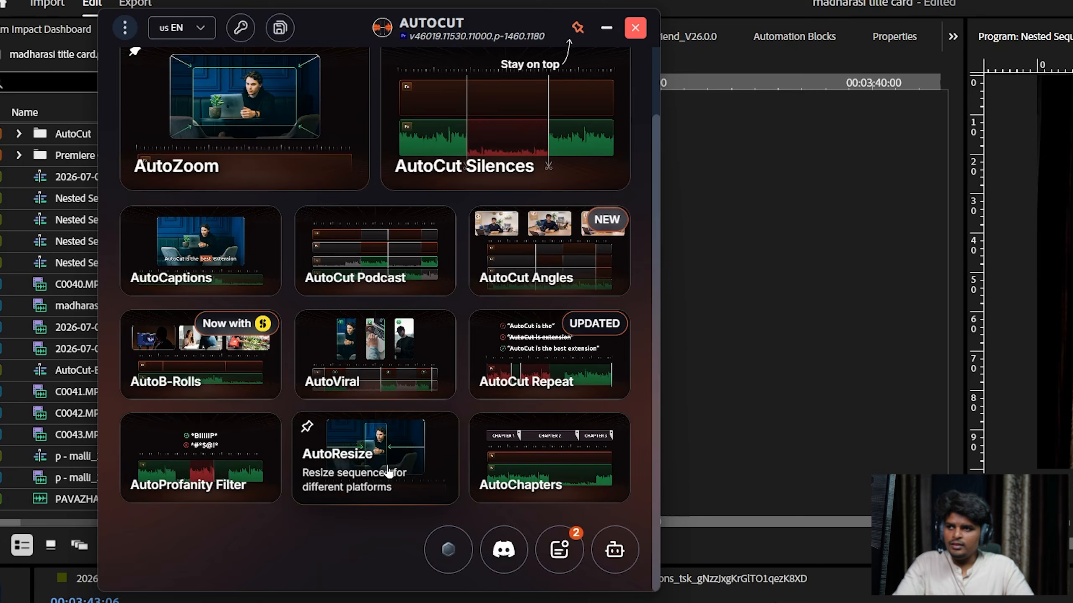
click(388, 472)
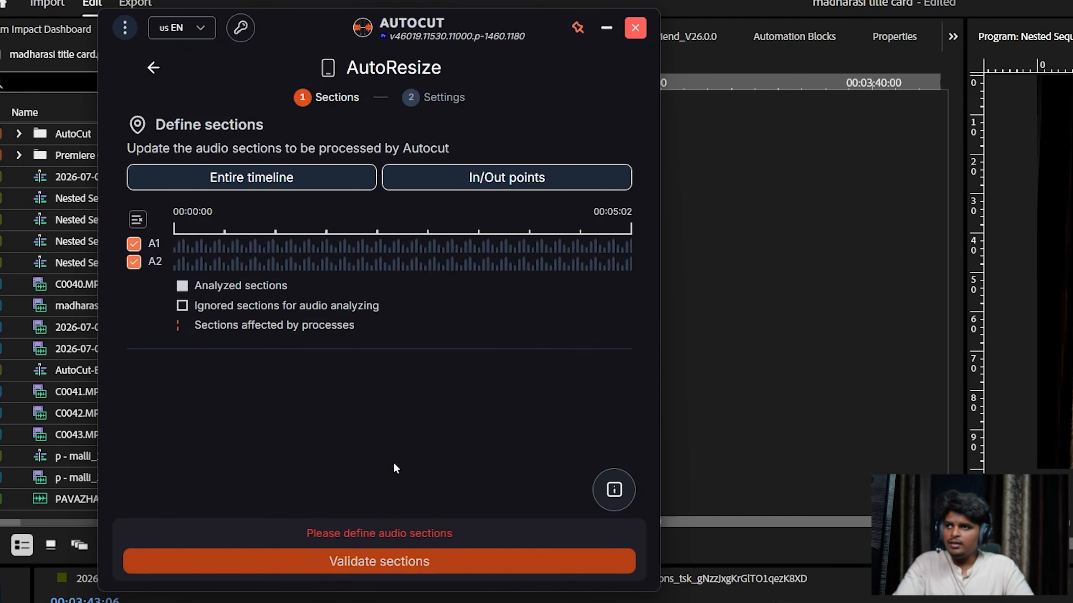
click(481, 182)
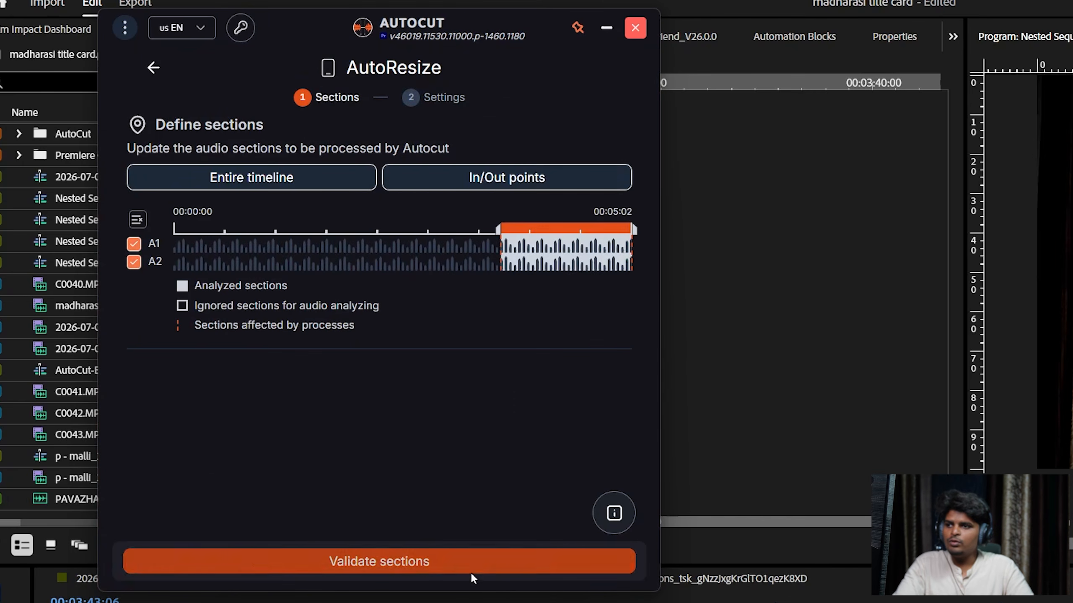
click(475, 564)
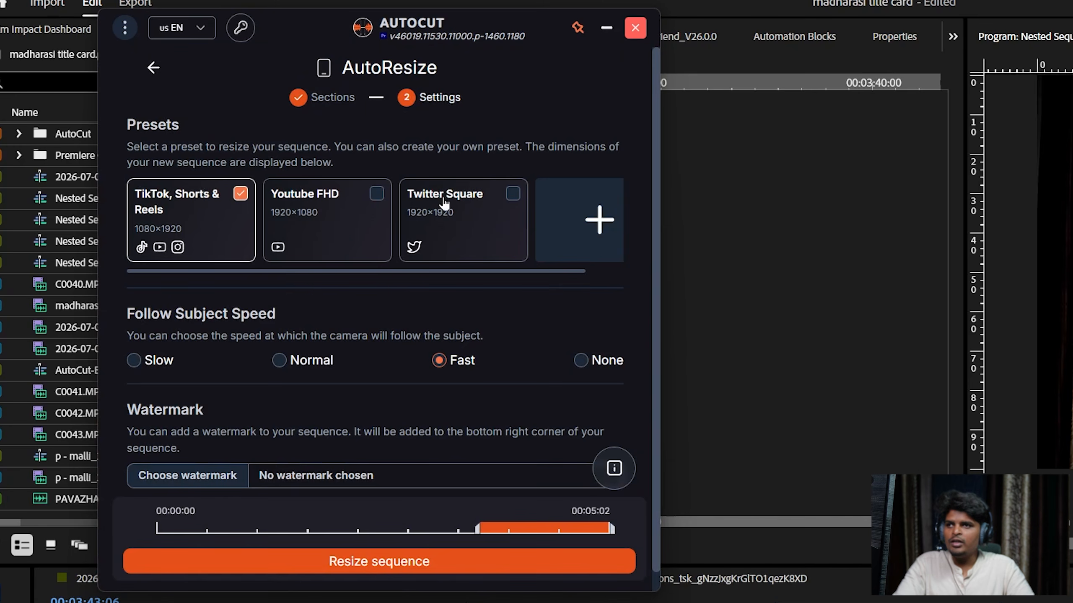
Step: Check the form for creating a custom resize preset and close it without adding one
click(596, 225)
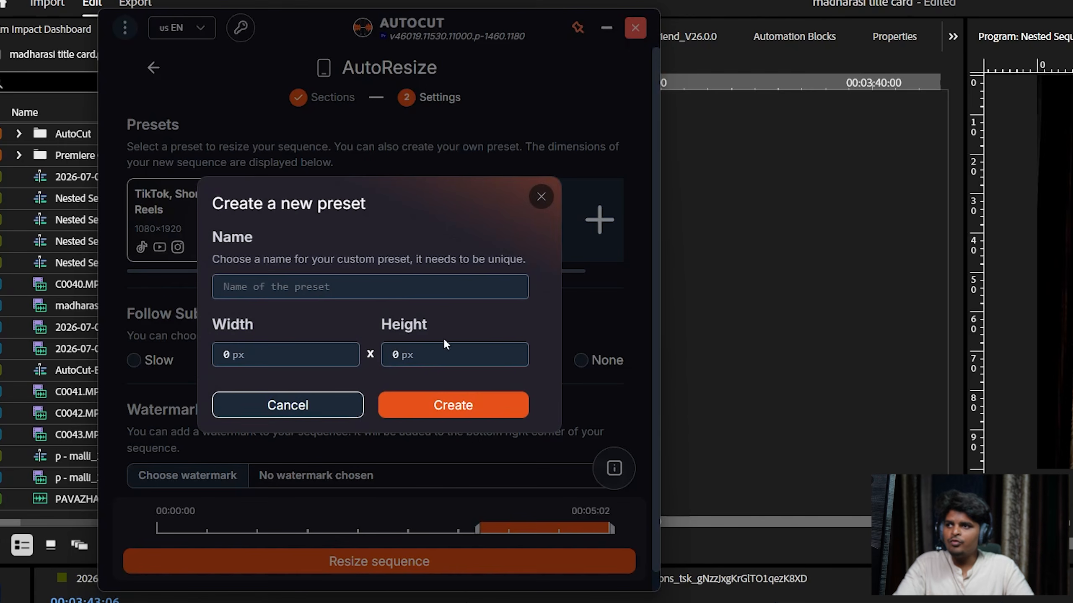
click(541, 195)
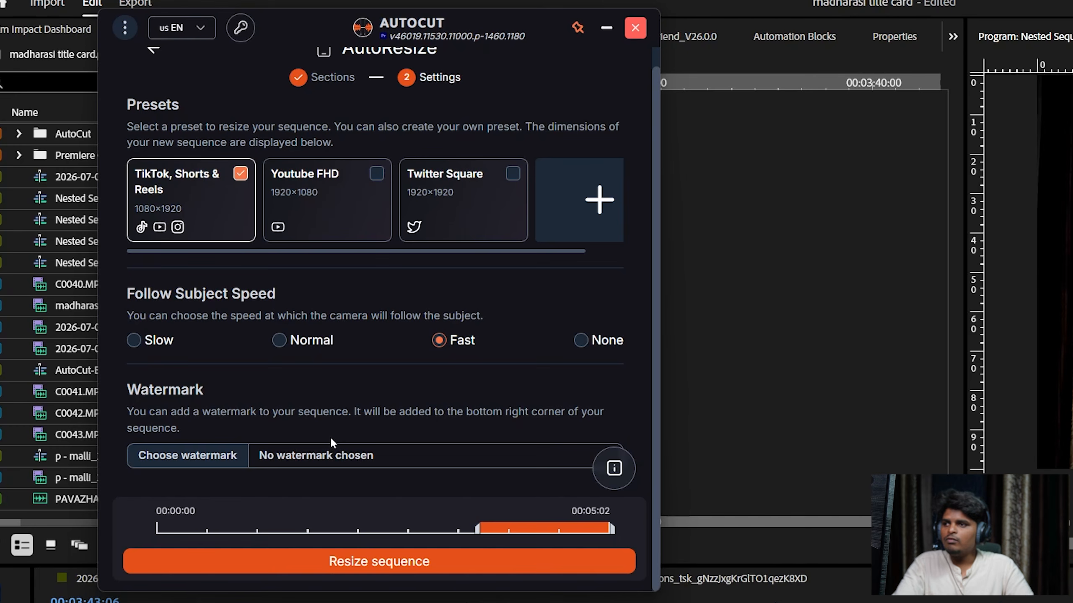
Step: Resize the selected section with the TikTok, Shorts & Reels preset at Fast follow speed and scrub through the reframed sequence
click(422, 567)
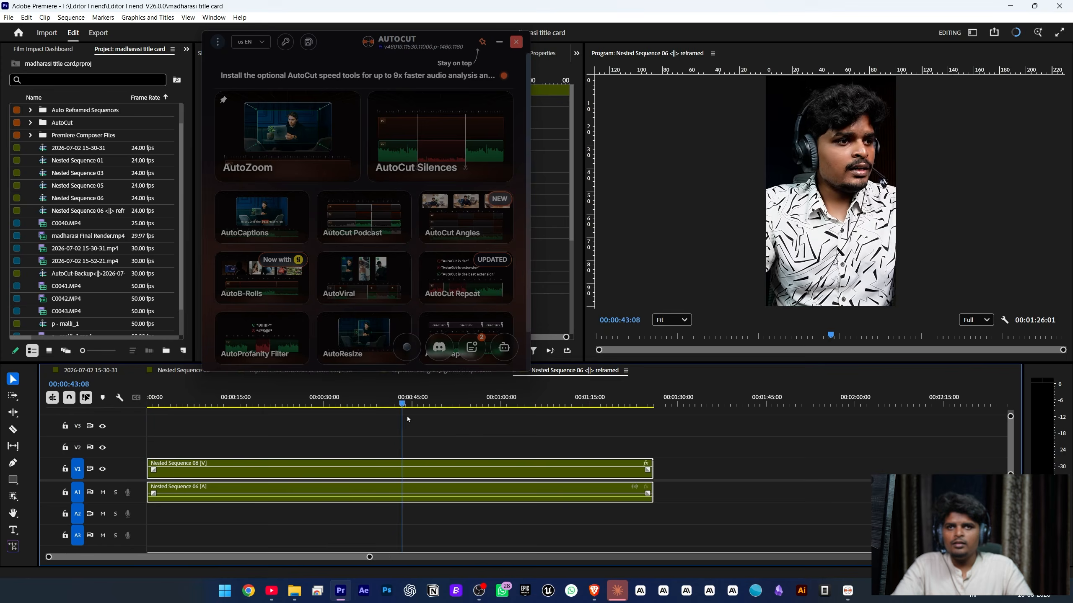
drag(407, 417, 333, 486)
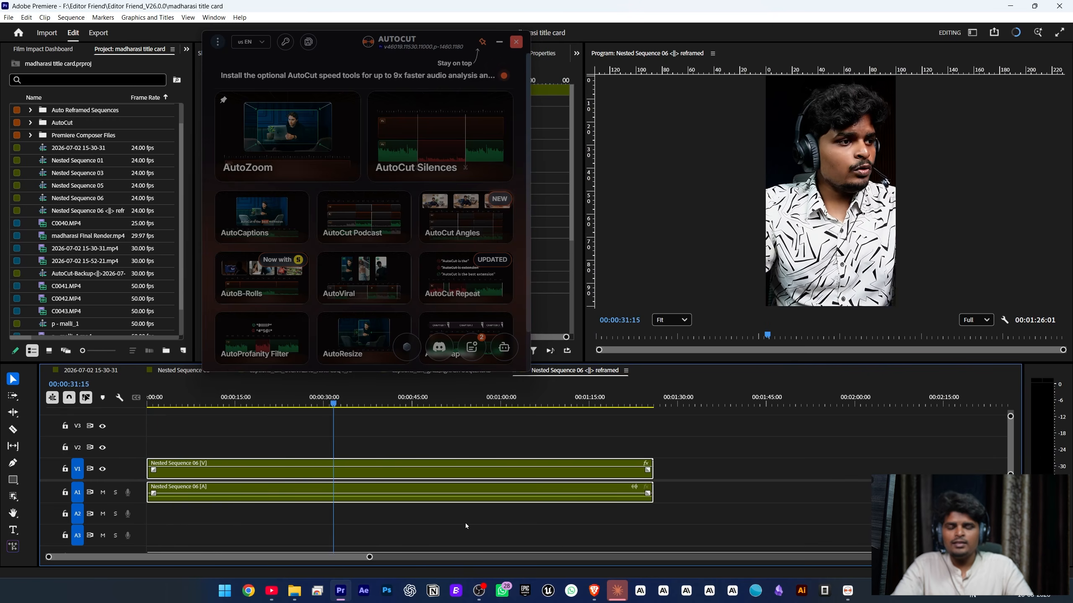
drag(465, 523, 383, 527)
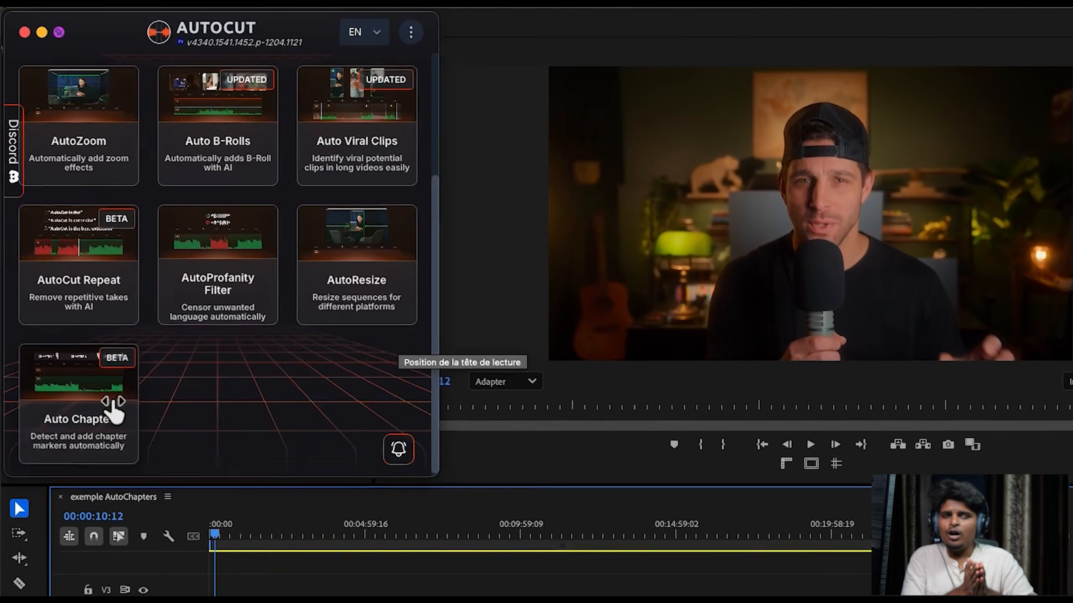
Step: Define the entire timeline as the Auto Chapter section, analyze only audio track A1 and validate the sections
click(151, 215)
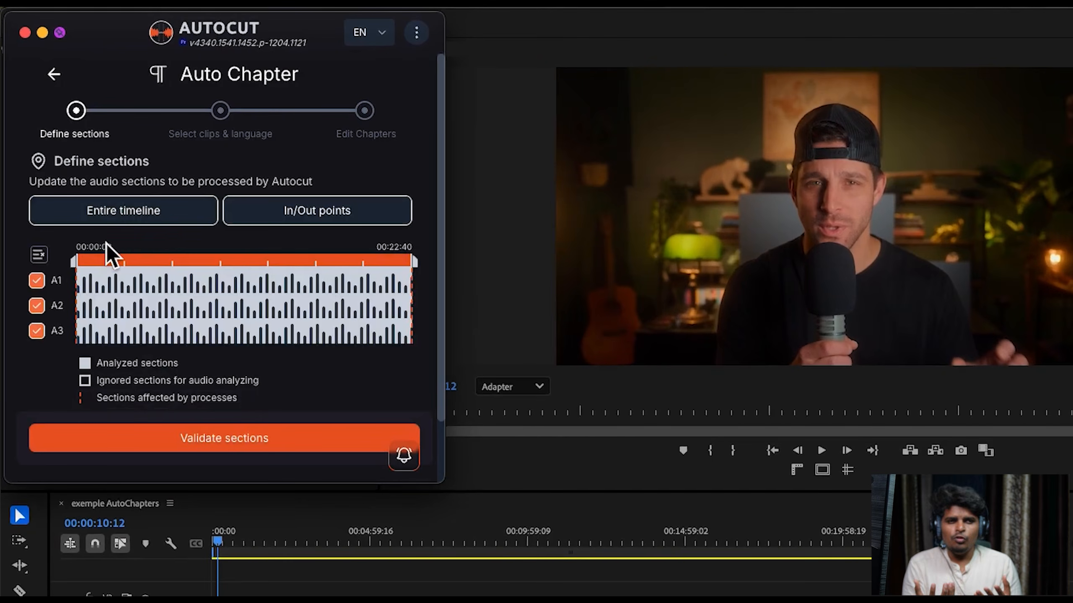
click(41, 259)
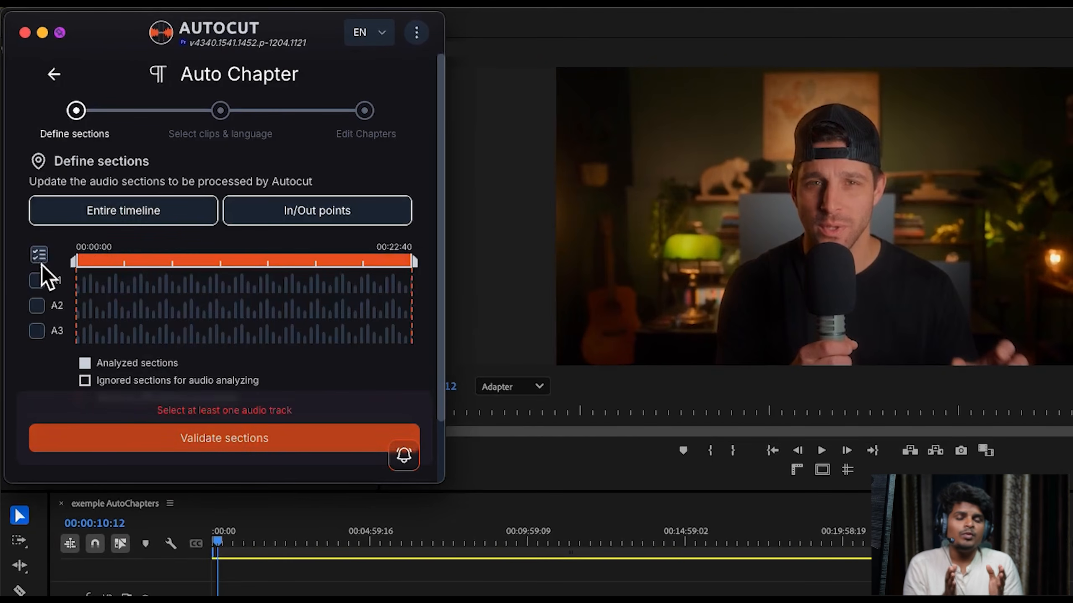
click(37, 282)
click(203, 431)
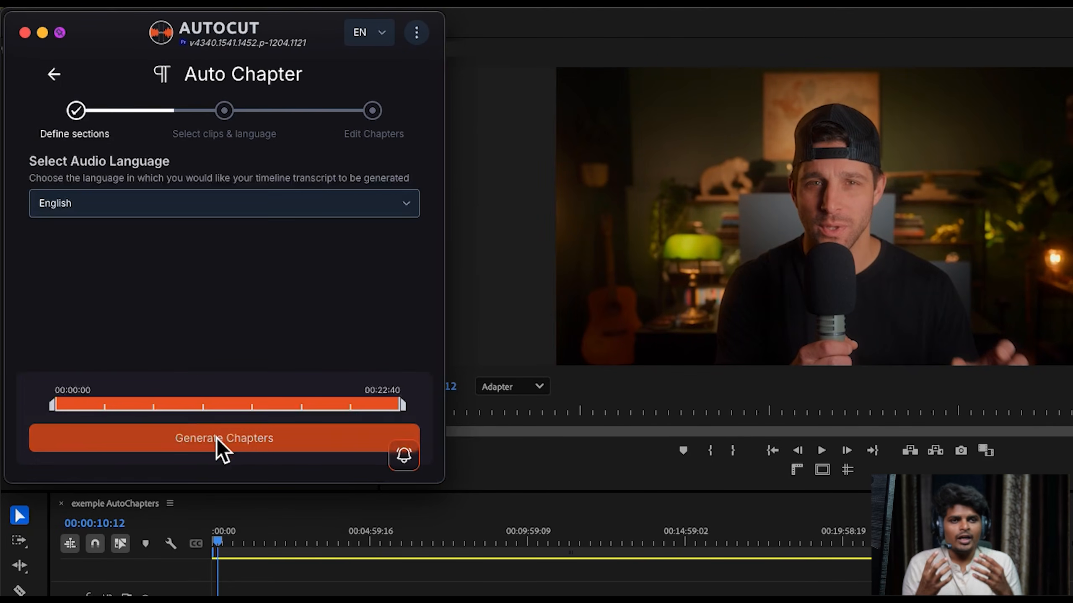
Step: Set the chapter audio language to English - United States, generate the chapters and look through the chapter list
click(168, 208)
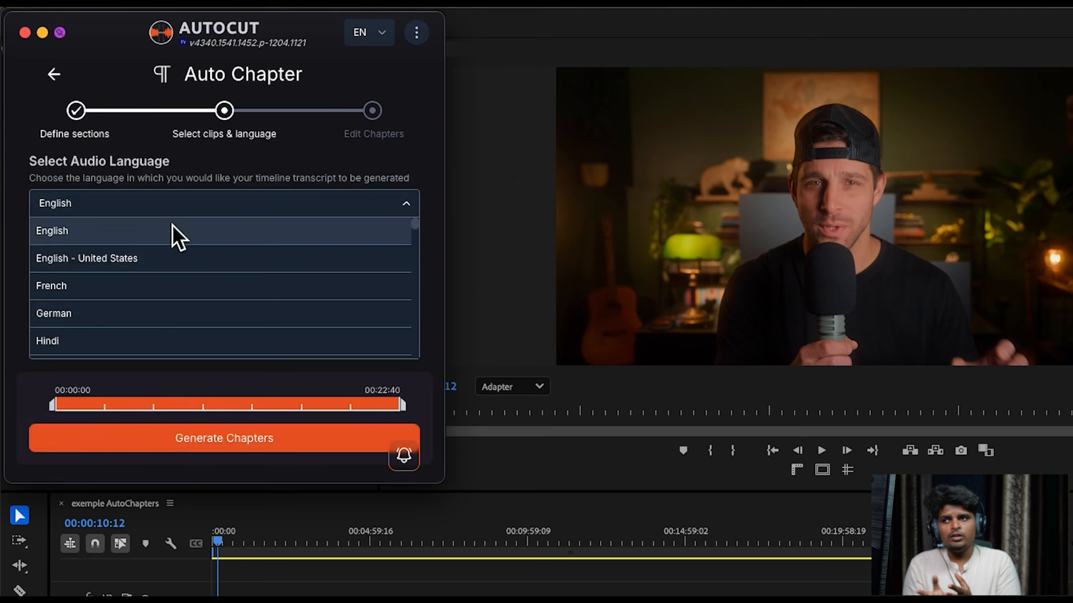
click(190, 260)
click(212, 438)
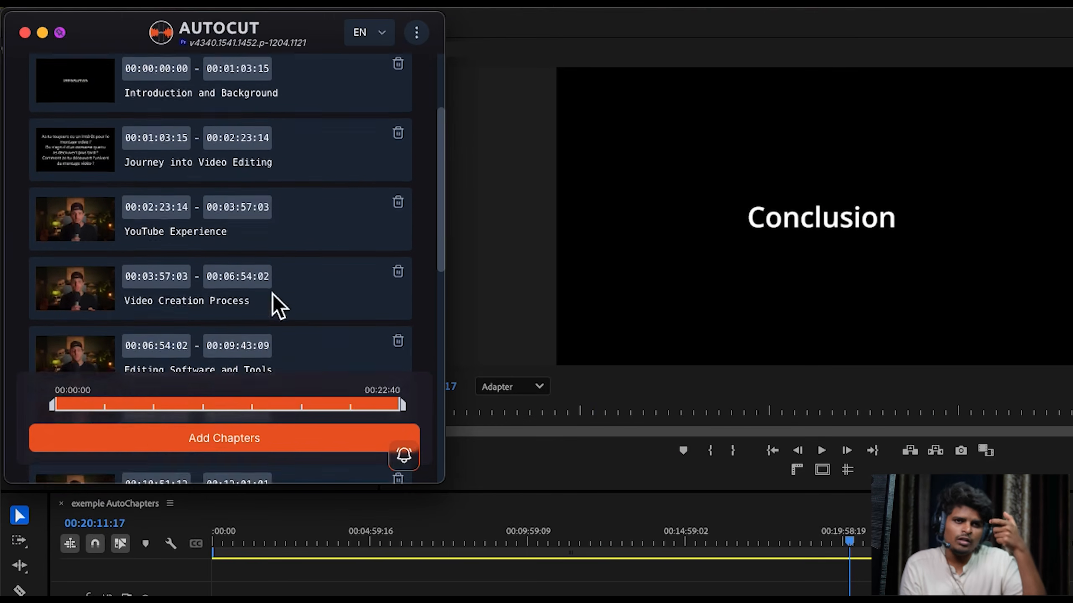
scroll(271, 304, down, 3)
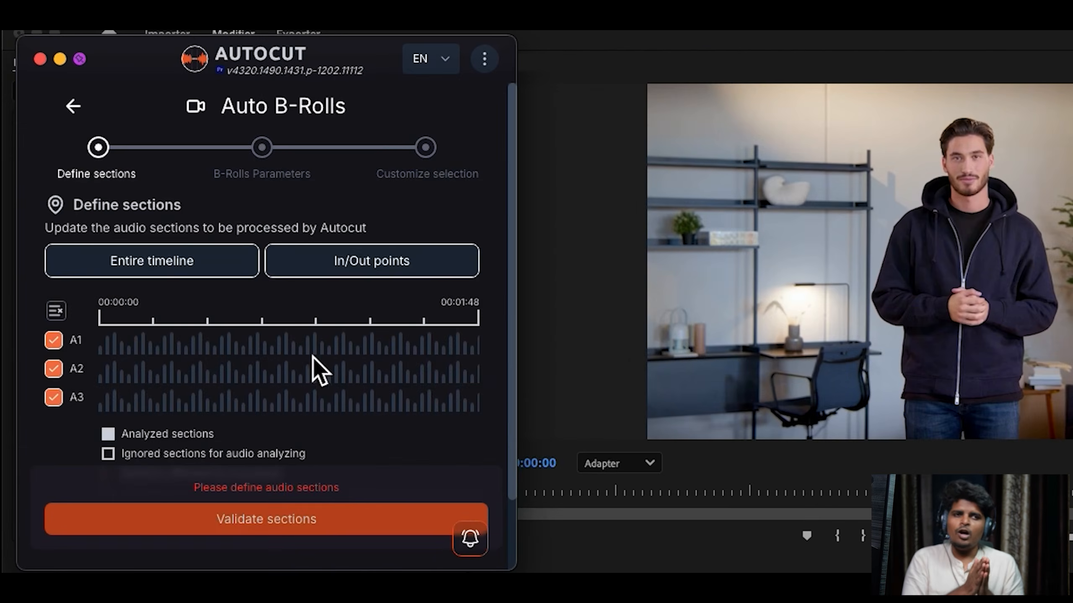
Step: Limit the Auto B-Rolls analysis to audio track A1, validate the sections and choose the audio language for the transcript
click(53, 309)
click(65, 338)
click(184, 520)
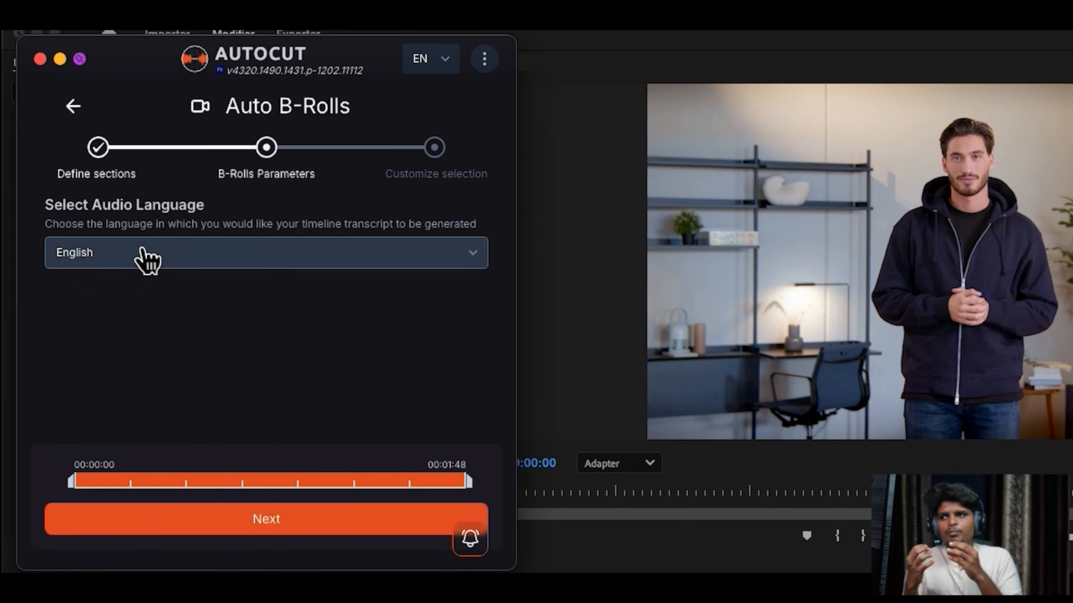
click(142, 249)
click(202, 384)
click(291, 518)
Step: Apply the Photorealistic preset in the AI settings for B-roll image generation, after trying the Pencil Sketch preset
click(265, 260)
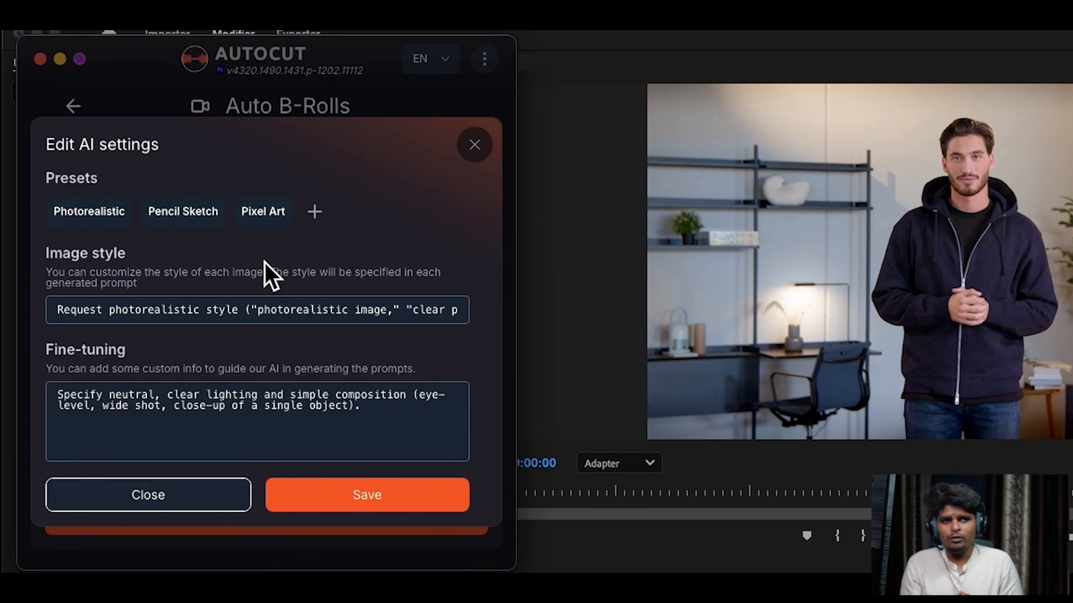
click(188, 217)
click(99, 215)
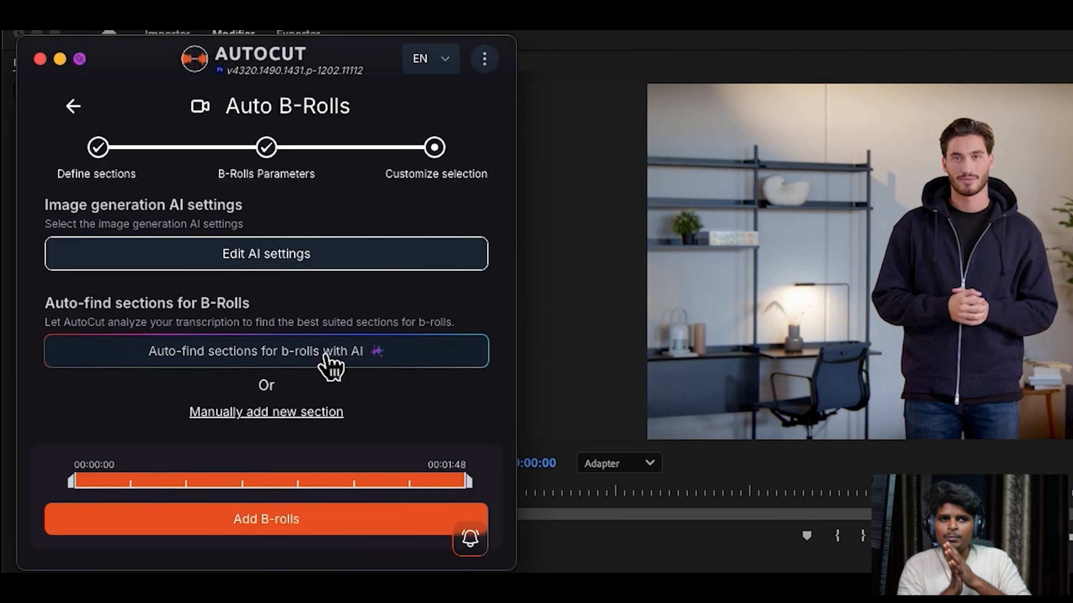
Step: Auto-find sections for B-rolls with AI and choose content for the sections, switching the city skyline one to AI Generated Image
click(325, 356)
scroll(326, 357, down, 5)
click(103, 237)
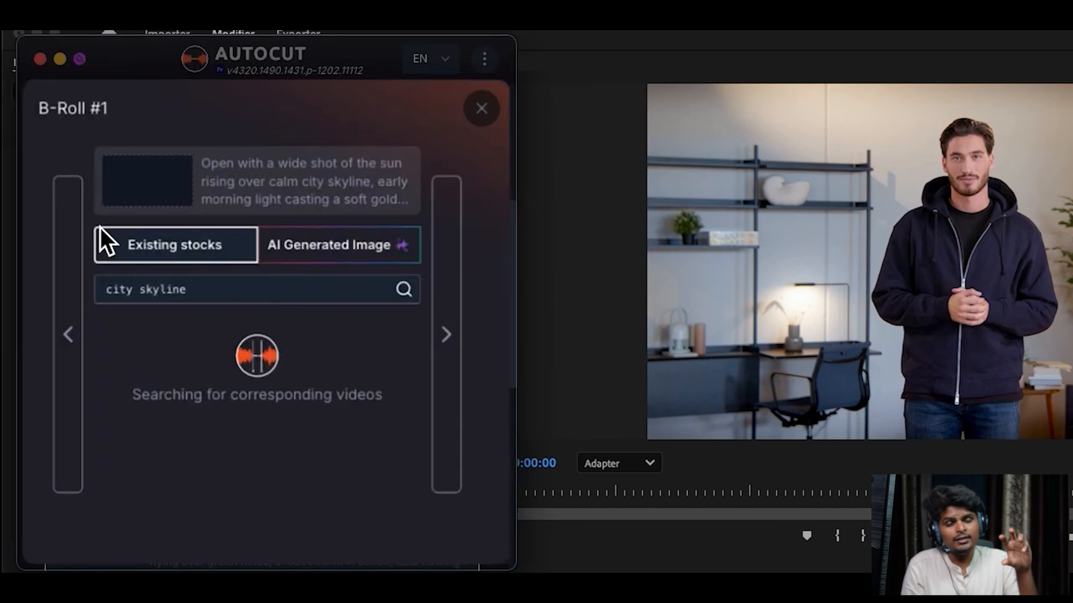
click(295, 250)
click(260, 358)
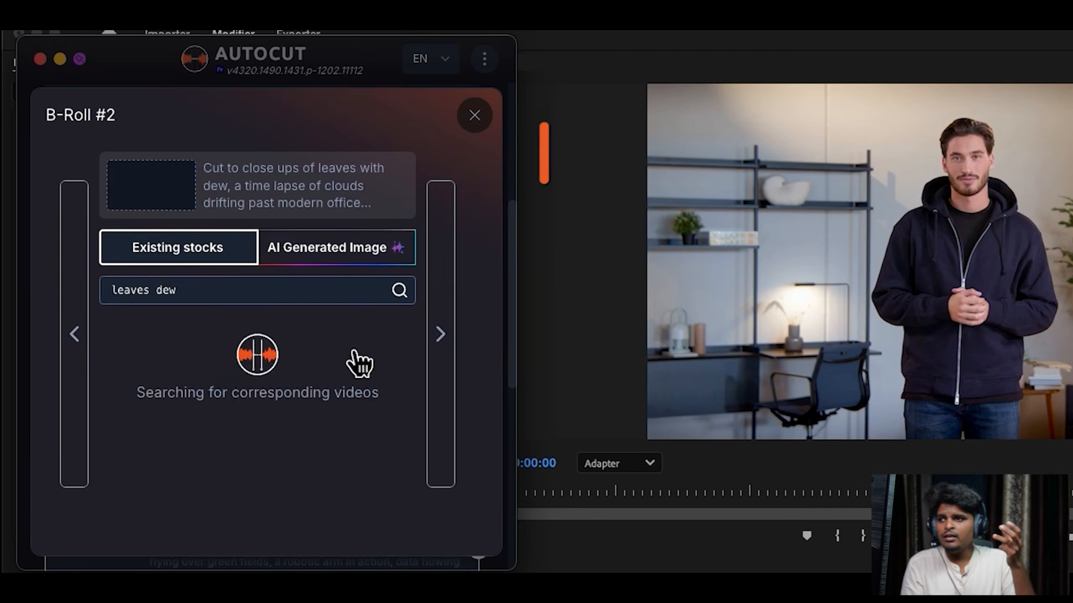
click(440, 334)
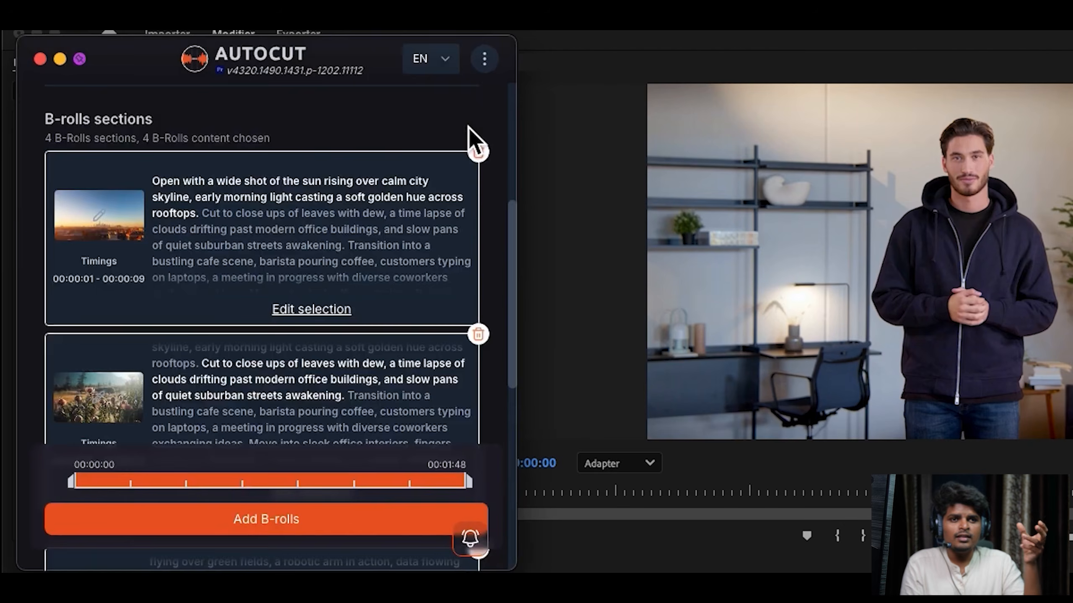
Step: Edit the transcript selection of the first B-roll section and add the B-rolls to the sequence
click(304, 308)
drag(77, 277, 103, 357)
click(364, 525)
click(346, 517)
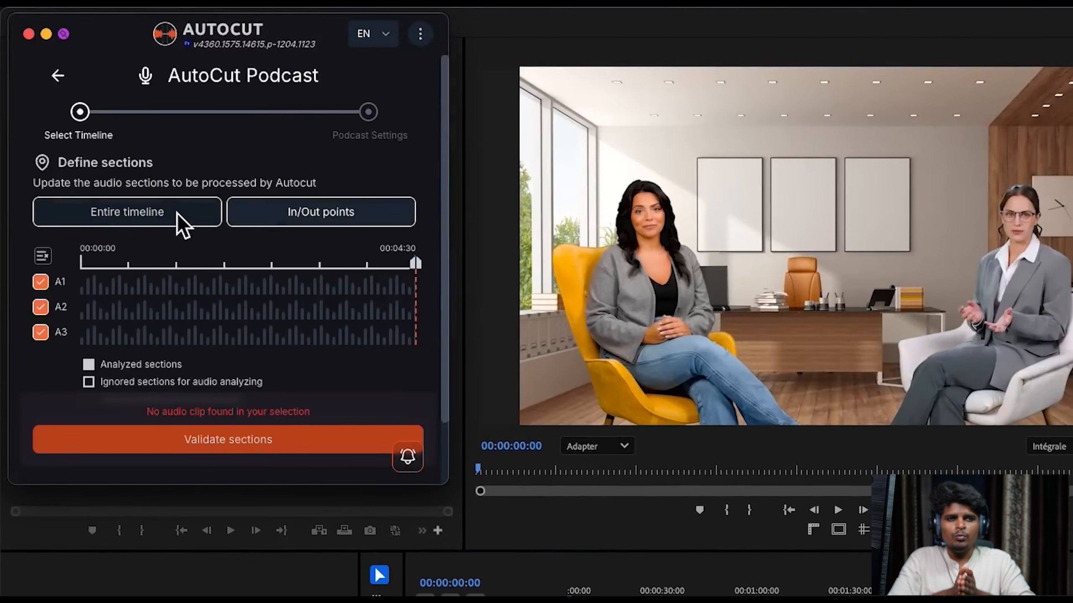
Step: Define the entire timeline with audio tracks A1, A2 and A3 for AutoCut Podcast and validate the sections
click(183, 223)
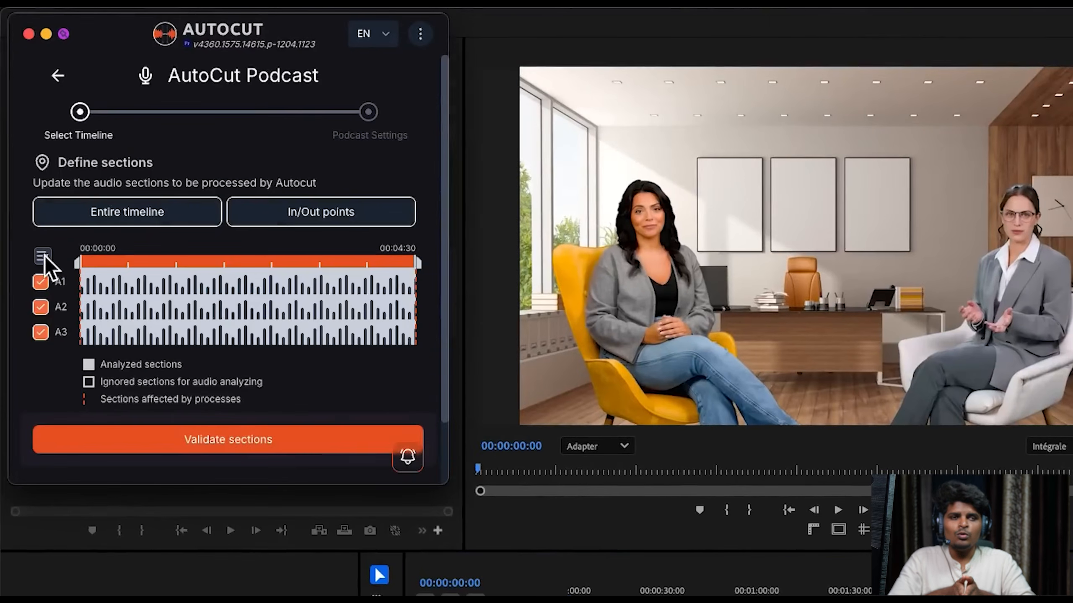
click(43, 256)
click(40, 281)
click(41, 306)
click(41, 333)
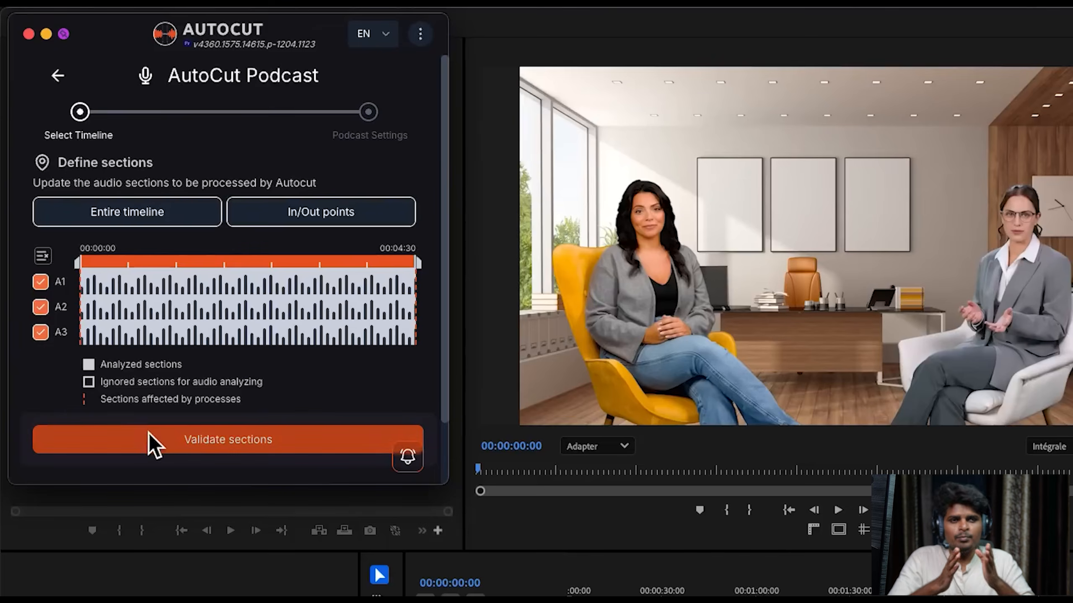
click(148, 434)
Step: Set the handling of unused podcast clips to Disable, start the podcast editing and play the edited sequence
scroll(237, 220, down, 4)
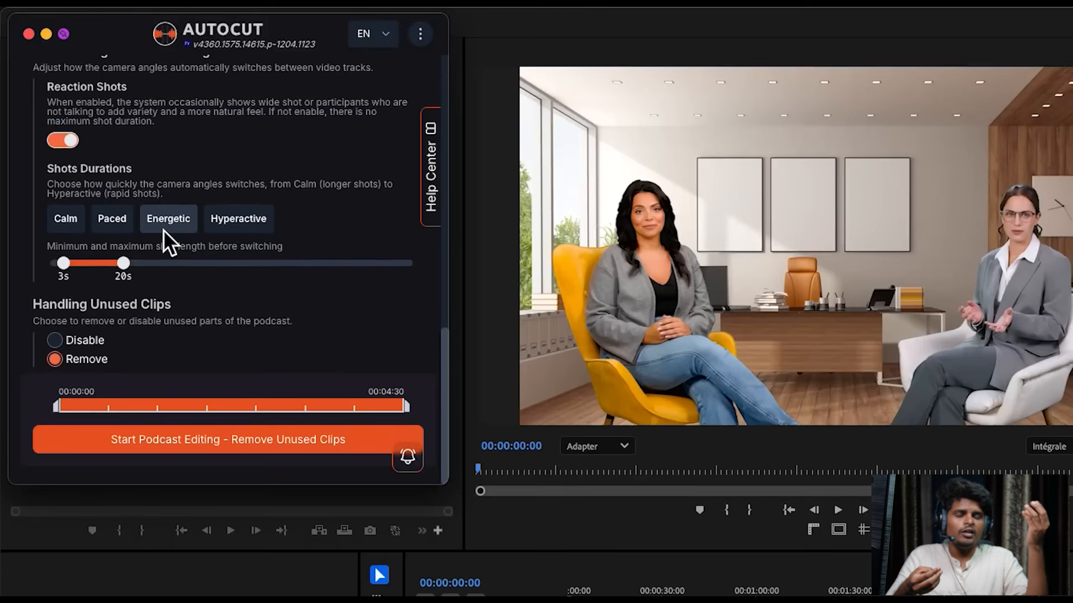
click(98, 340)
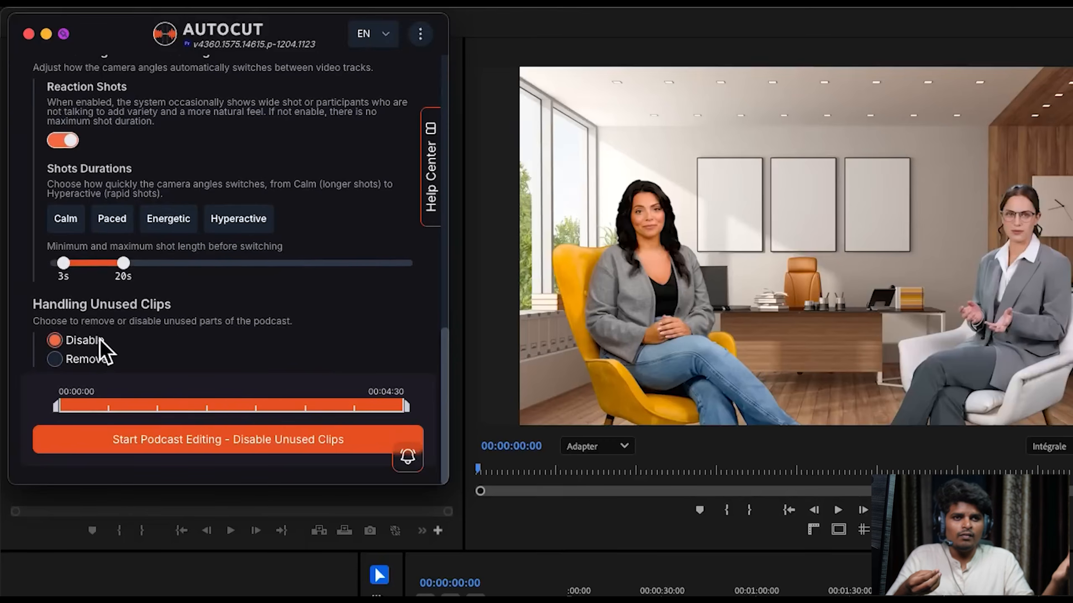
scroll(172, 251, up, 10)
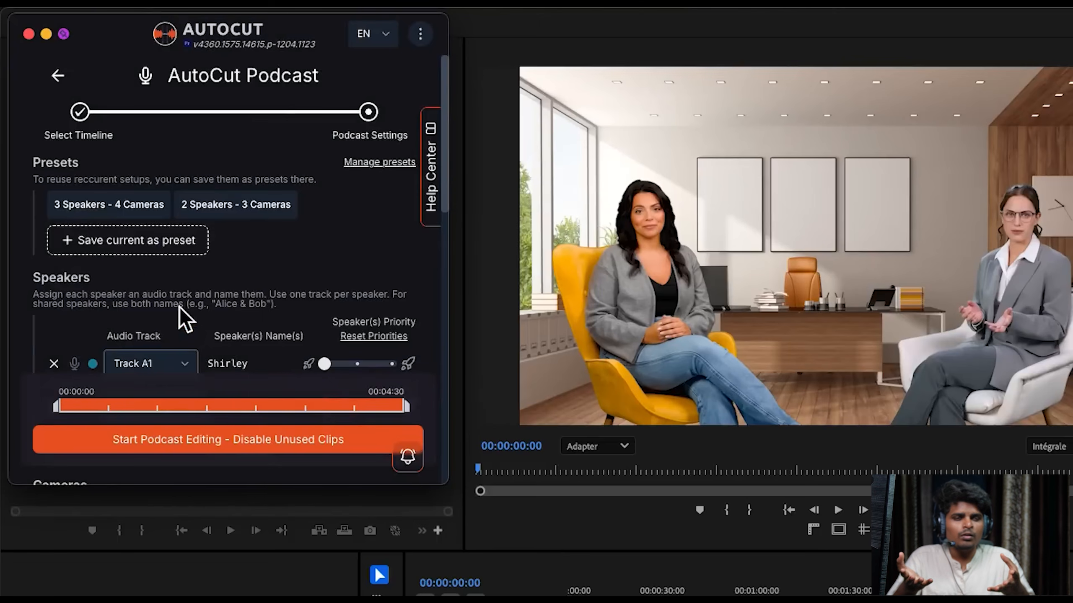
scroll(179, 306, down, 10)
click(185, 441)
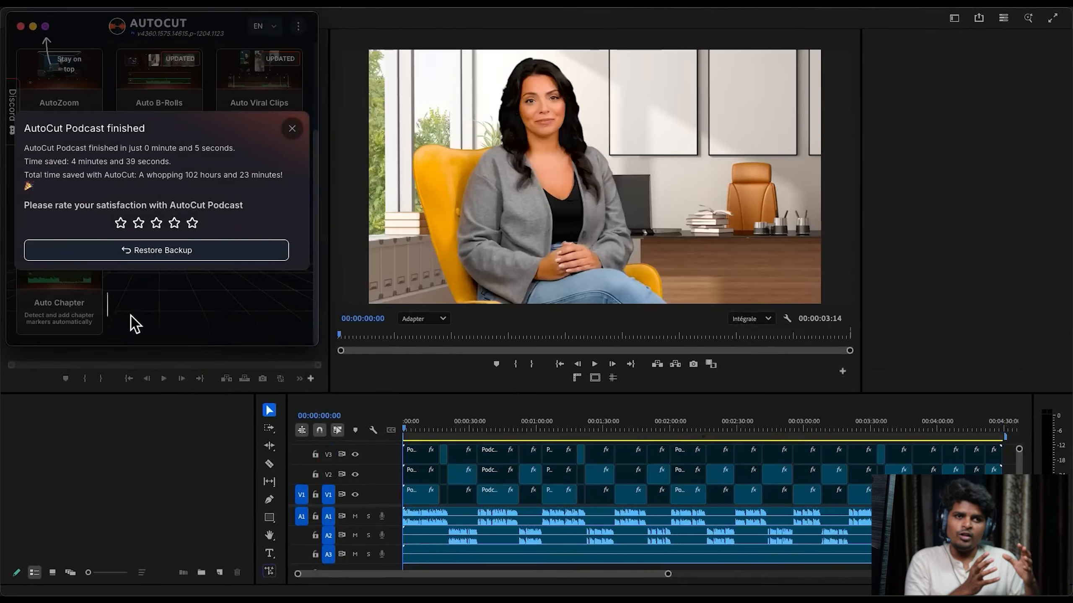
click(594, 364)
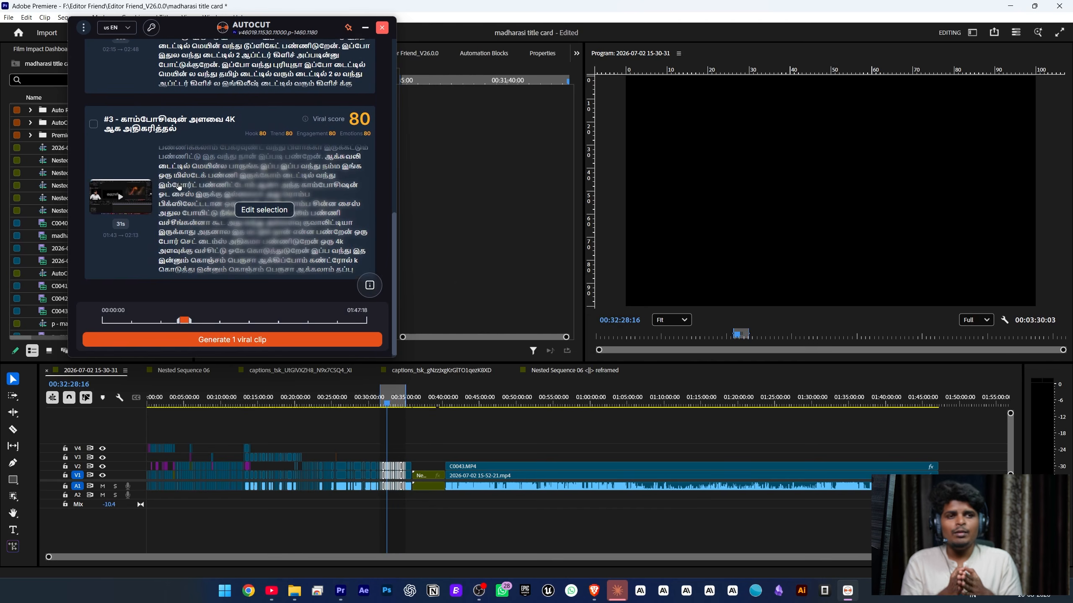
Step: Review the potential viral clips detected by AutoViral, comparing their titles, viral scores and transcript excerpts
scroll(179, 186, up, 3)
scroll(145, 188, up, 3)
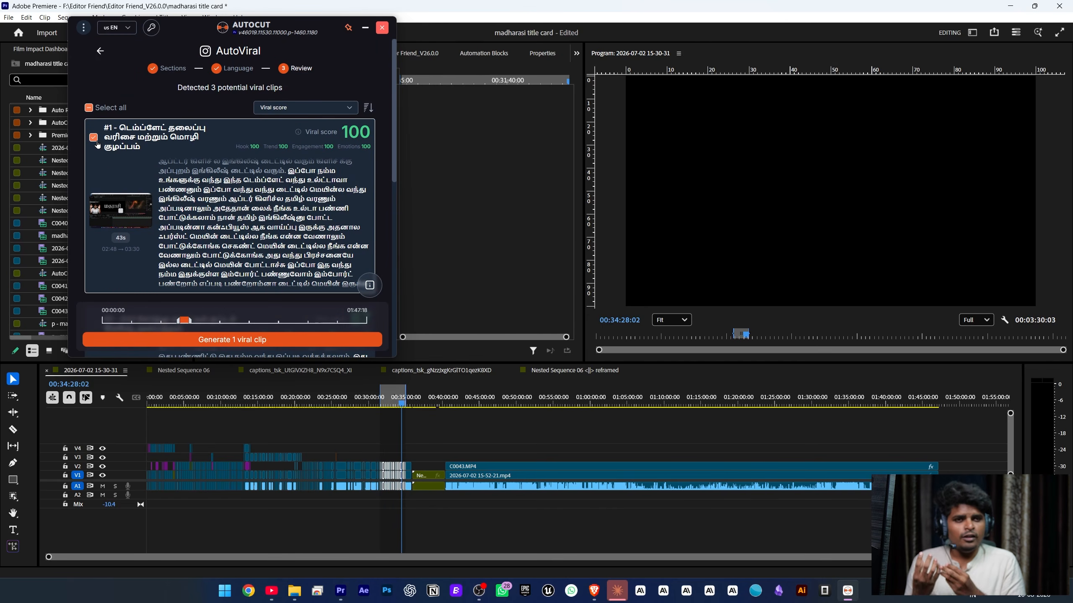
scroll(199, 228, down, 10)
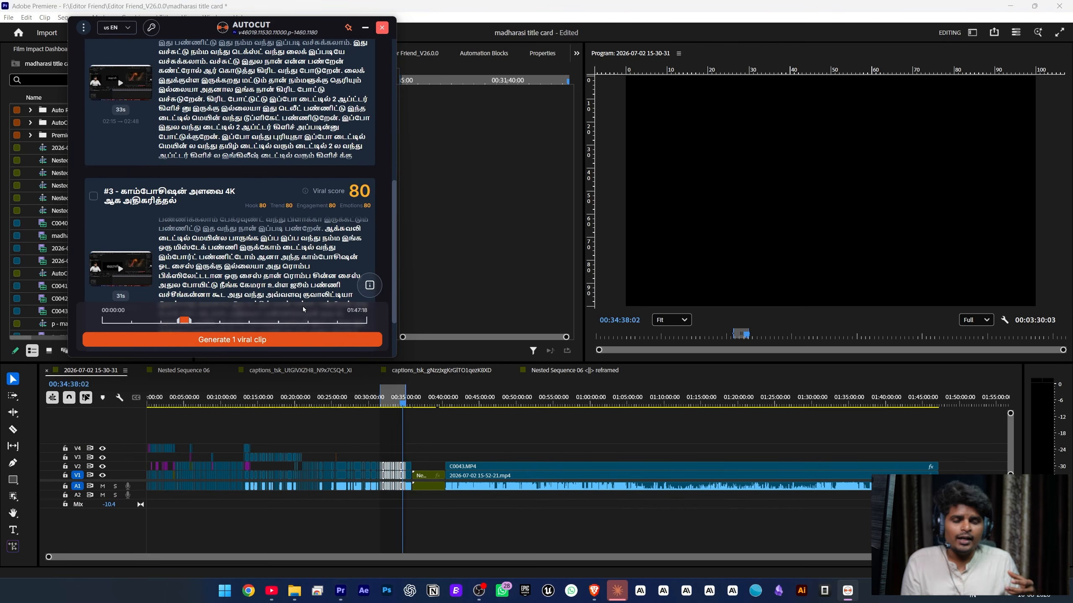
scroll(282, 305, up, 10)
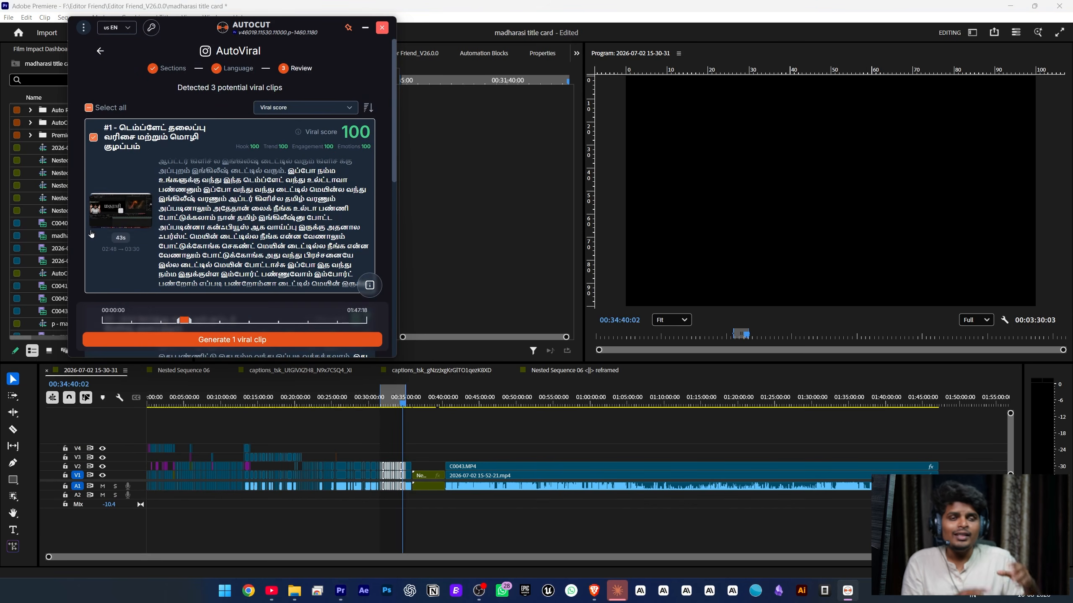
drag(401, 397, 348, 394)
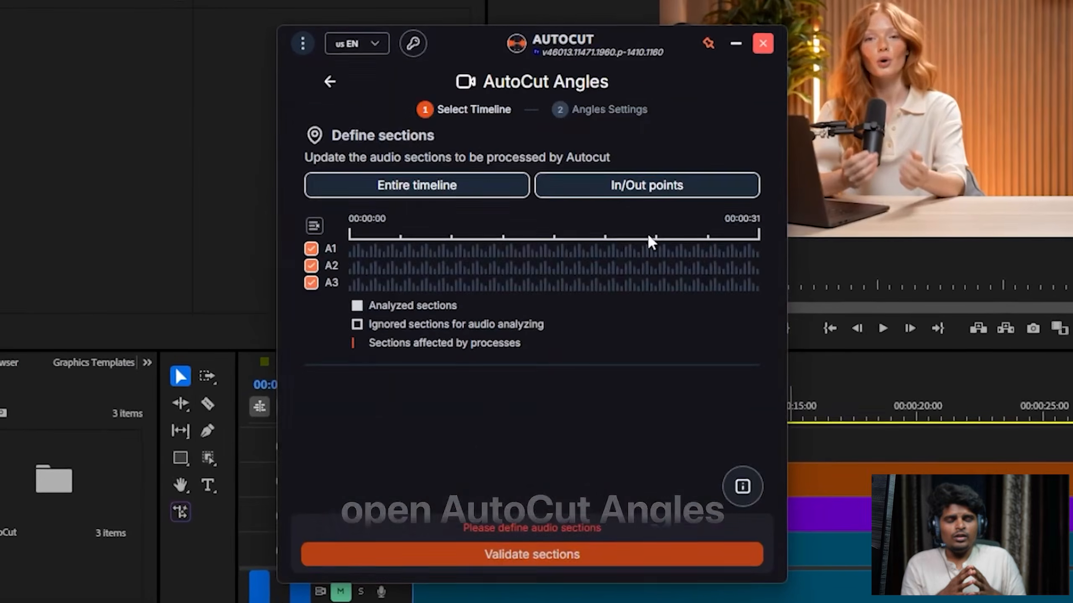
Step: Validate the audio sections for AutoCut Angles and choose A1 as the voice audio track
click(491, 549)
click(311, 281)
click(291, 305)
Step: Select video tracks V1, V2 and V3 as the camera tracks and adjust the priority split between them
click(321, 384)
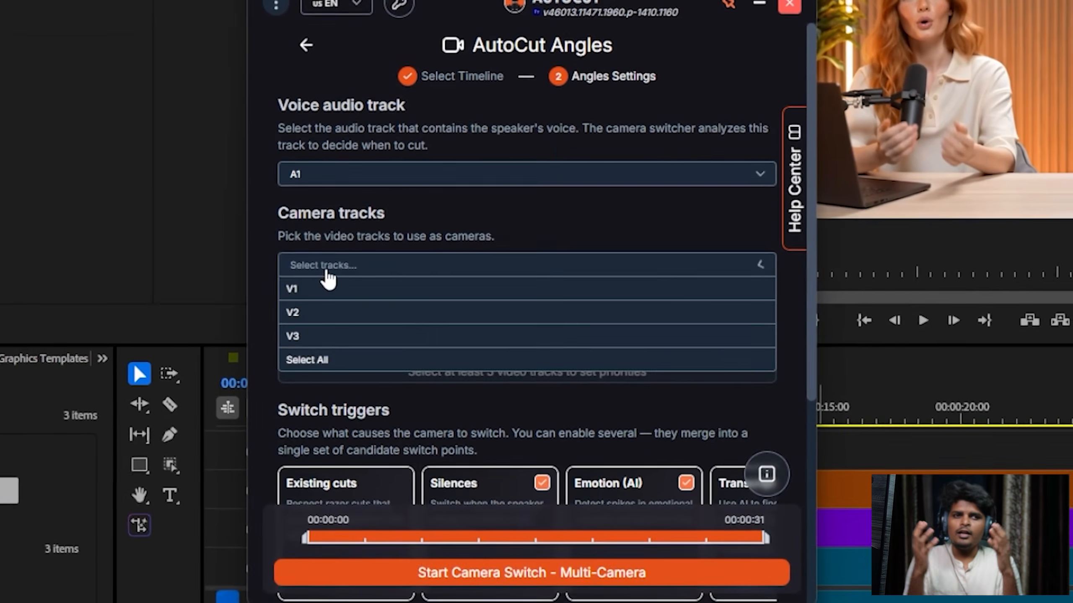
click(328, 289)
click(340, 291)
click(340, 292)
drag(811, 305, 811, 397)
drag(462, 293, 451, 293)
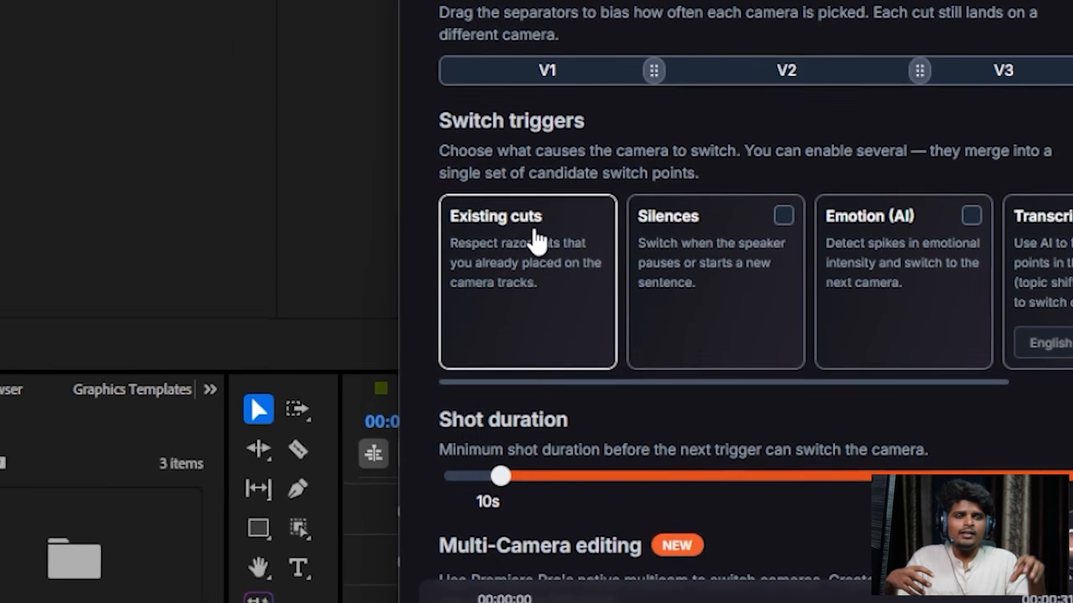
Step: Enable the Silences, Emotion (AI) and Transcript switch triggers and set the minimum shot duration to 2s
click(669, 240)
click(862, 241)
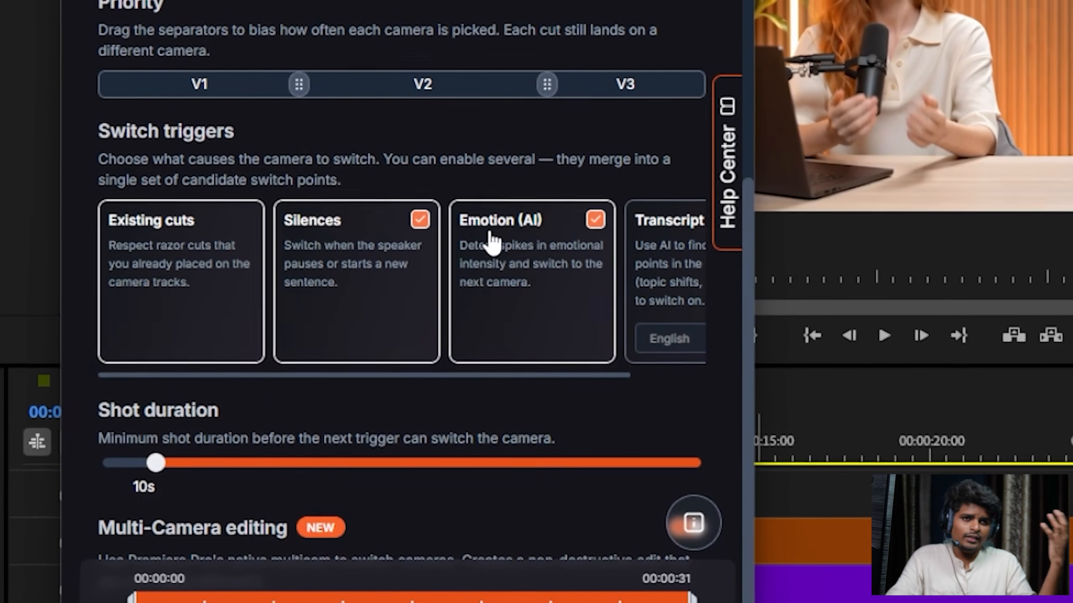
scroll(494, 245, right, 2)
click(645, 253)
scroll(634, 262, down, 2)
drag(156, 306, 117, 306)
Step: Set inactive camera clips to Disable, turn on Also cut audio and start the camera switch
scroll(126, 313, down, 2)
click(153, 439)
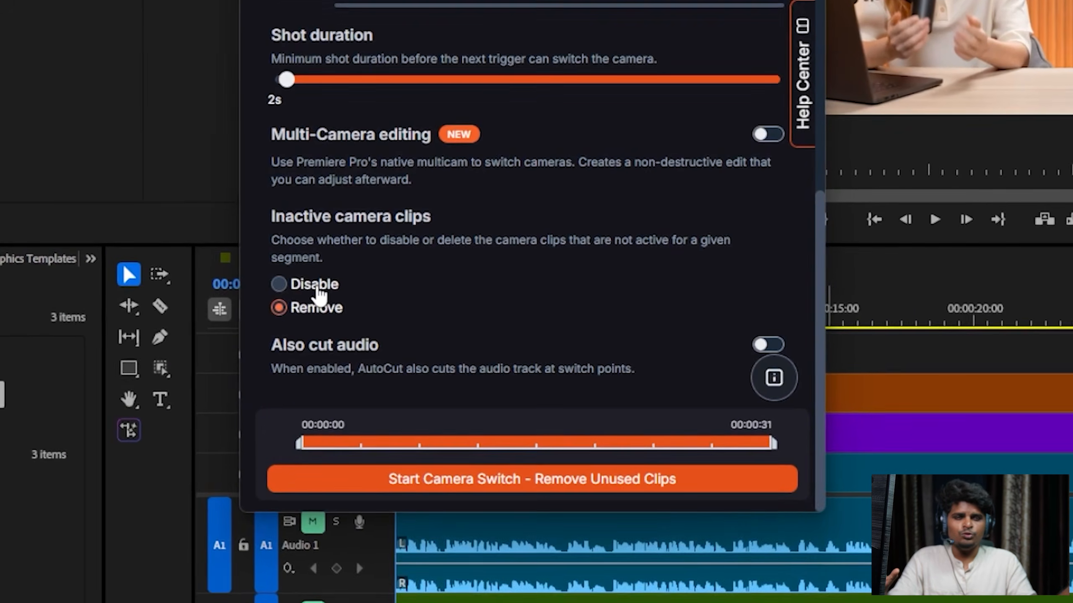
click(317, 289)
click(767, 344)
click(532, 479)
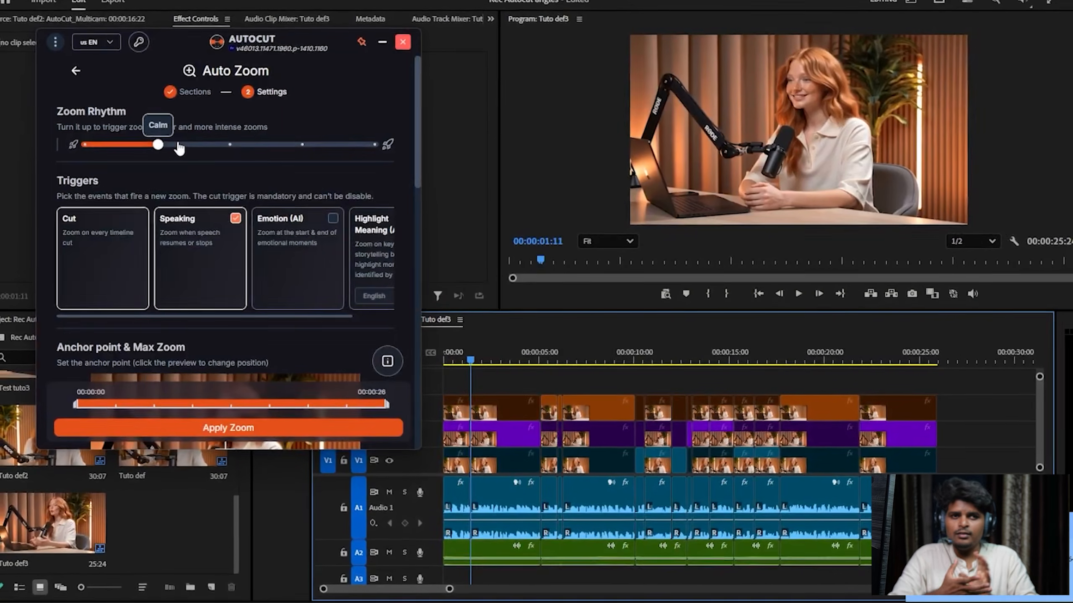
Step: Raise the Auto Zoom rhythm from Calm to the middle level
drag(179, 147, 230, 146)
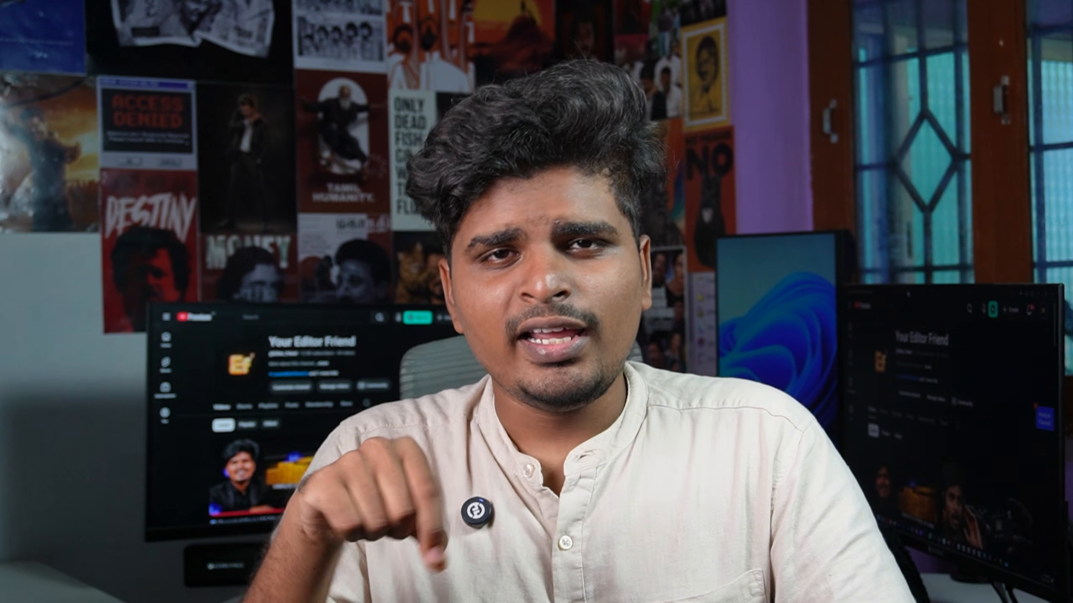